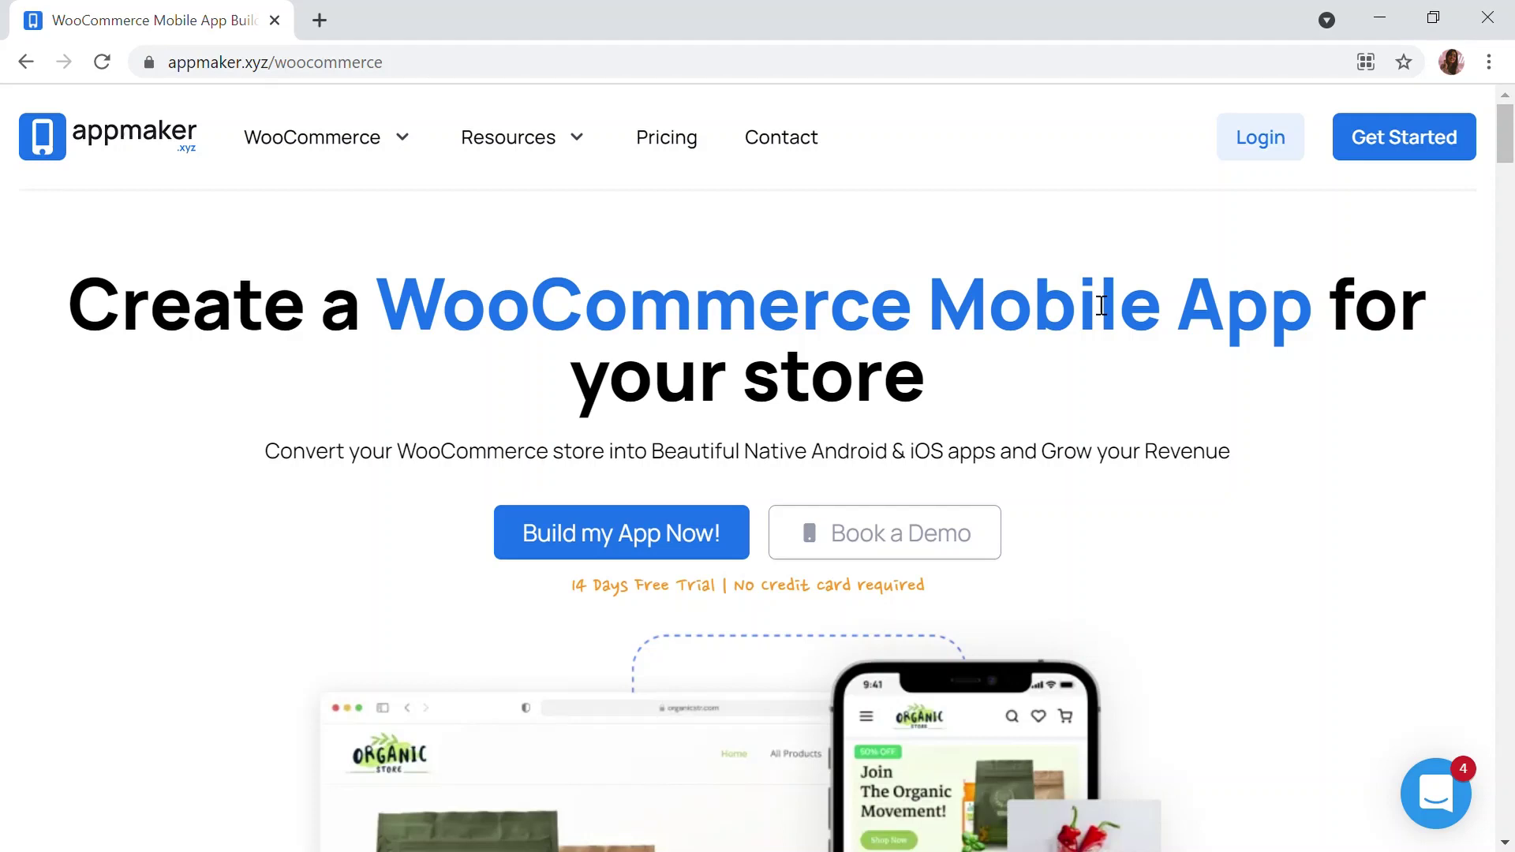
After browsing the Choco Oreo Cake page, open the My Shopee Dashboard in a new tab.
{"action": "scroll", "coordinate": [1100, 305], "scroll_direction": "down", "scroll_amount": 2}
{"action": "scroll", "coordinate": [1088, 300], "scroll_direction": "down", "scroll_amount": 1}
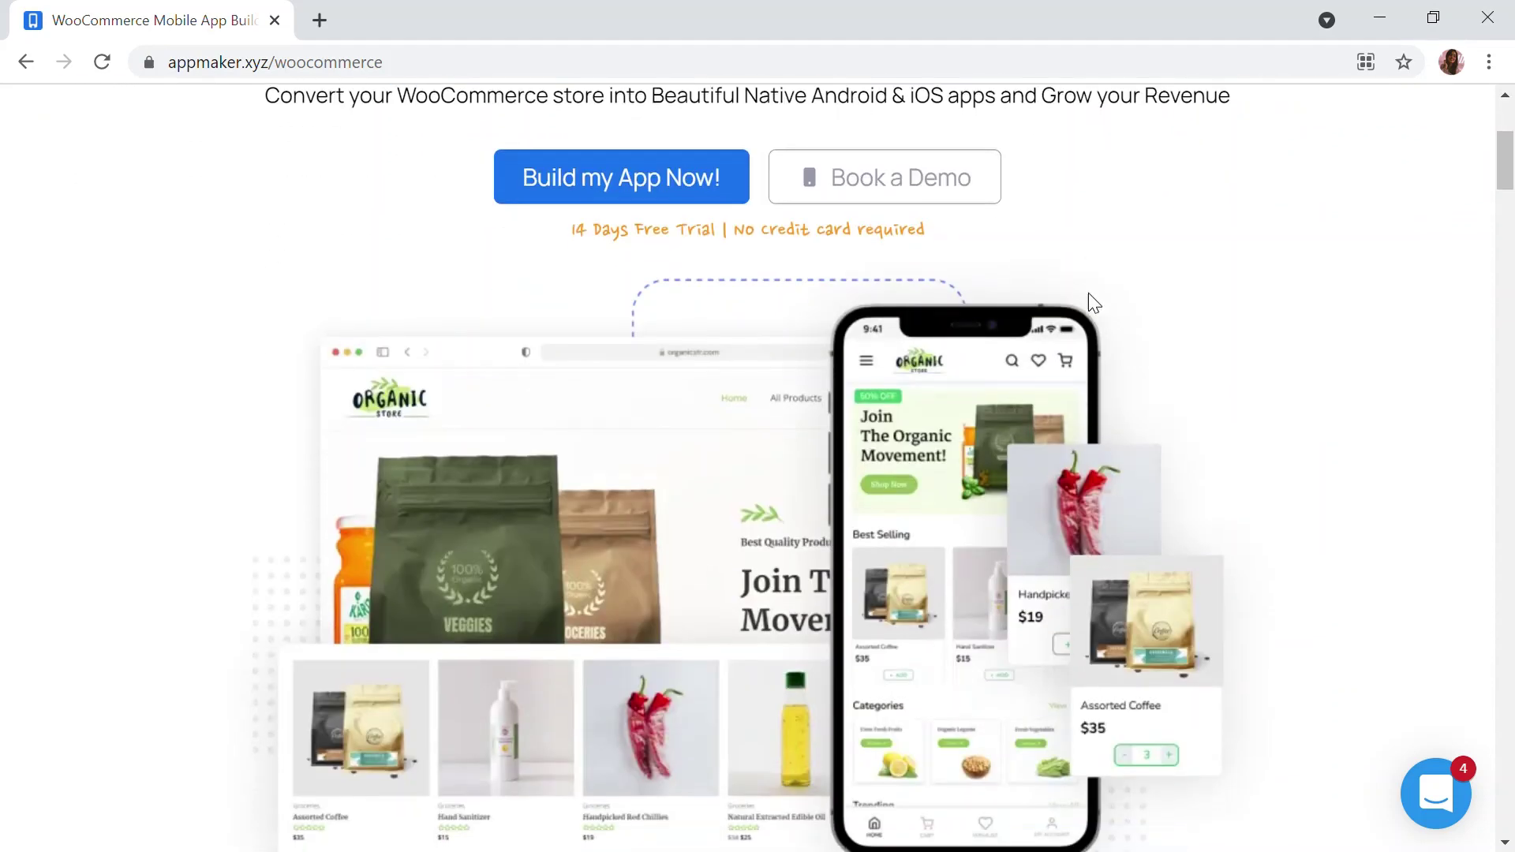
{"action": "scroll", "coordinate": [1093, 302], "scroll_direction": "down", "scroll_amount": 1}
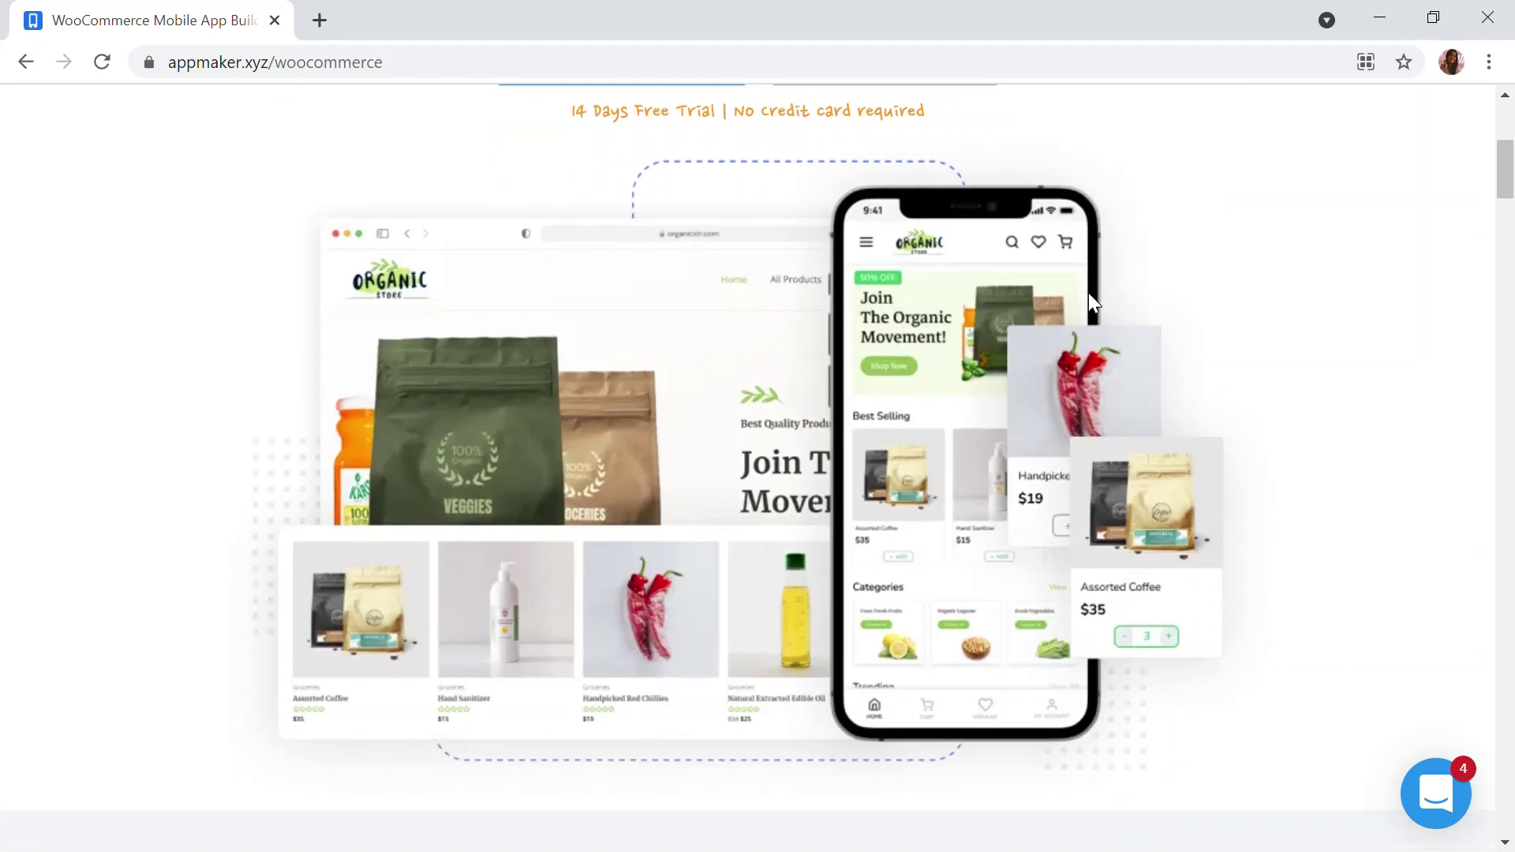
{"action": "scroll", "coordinate": [1092, 302], "scroll_direction": "down", "scroll_amount": 1}
{"action": "scroll", "coordinate": [1089, 295], "scroll_direction": "down", "scroll_amount": 1}
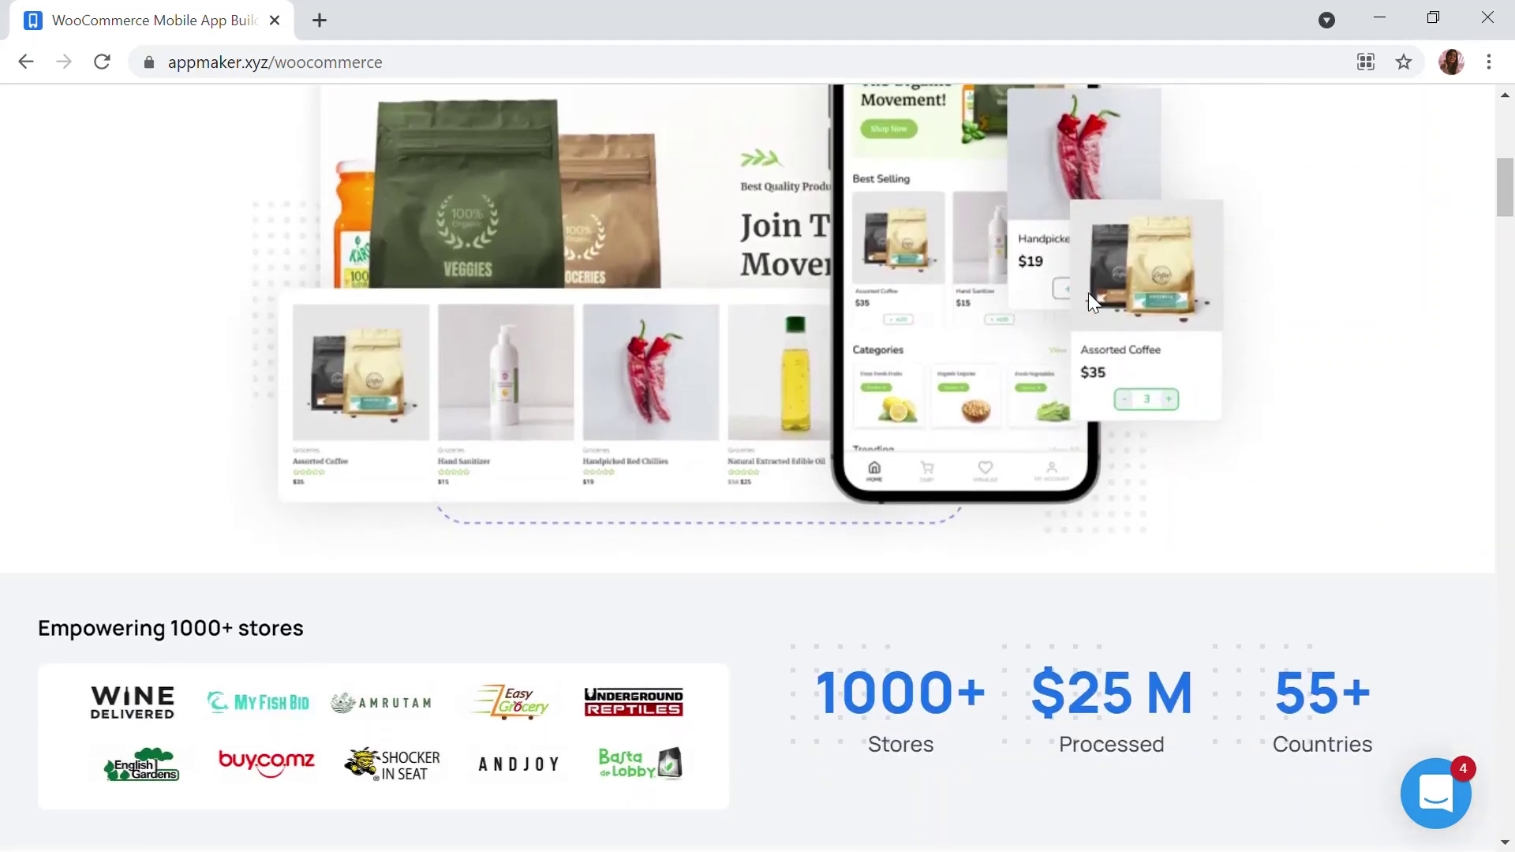
{"action": "scroll", "coordinate": [1087, 294], "scroll_direction": "down", "scroll_amount": 3}
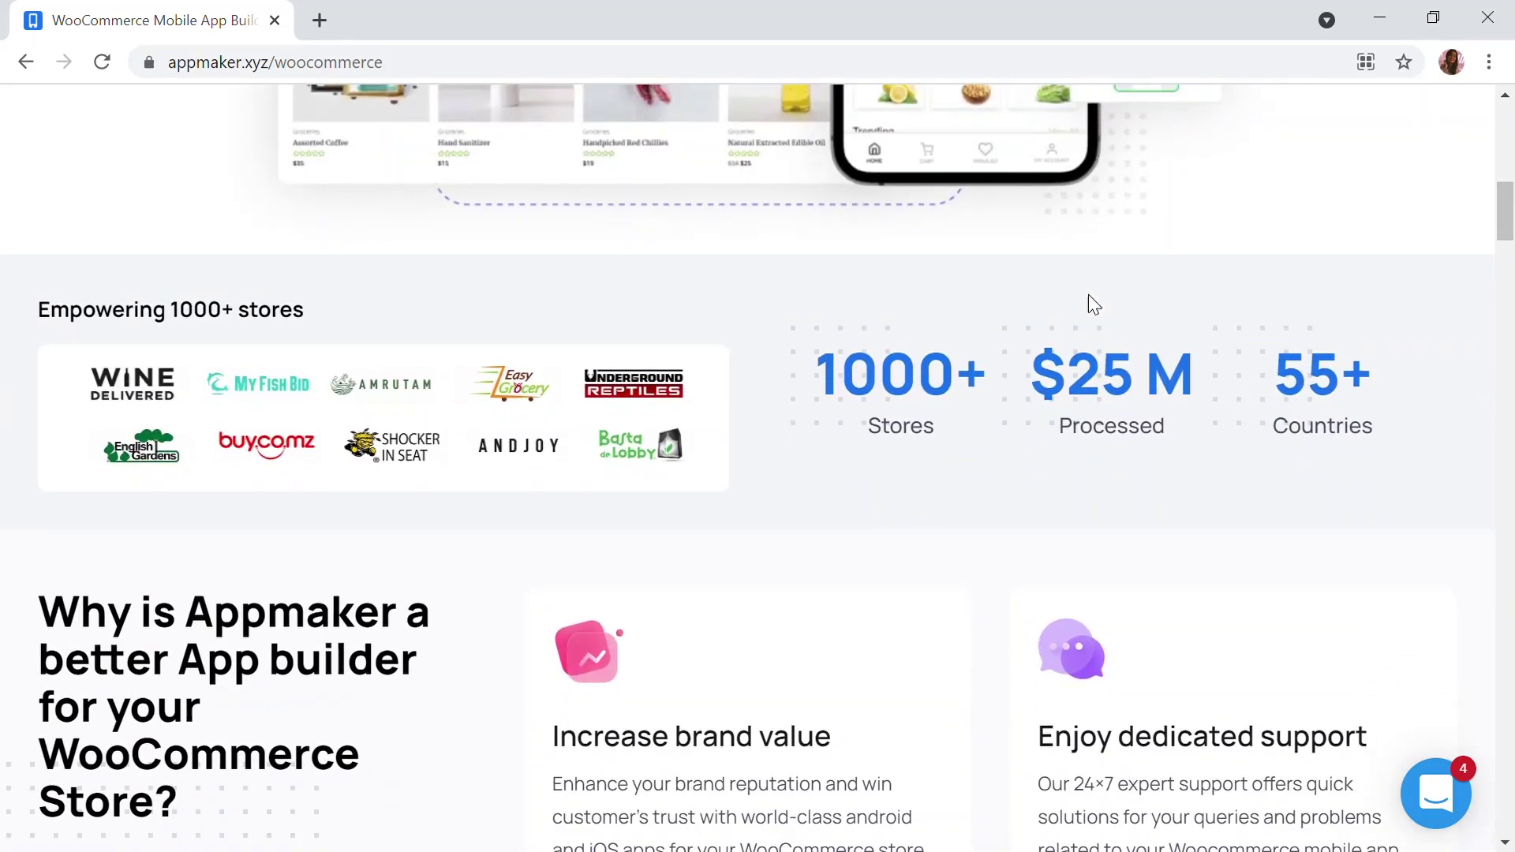
{"action": "scroll", "coordinate": [1087, 295], "scroll_direction": "up", "scroll_amount": 9}
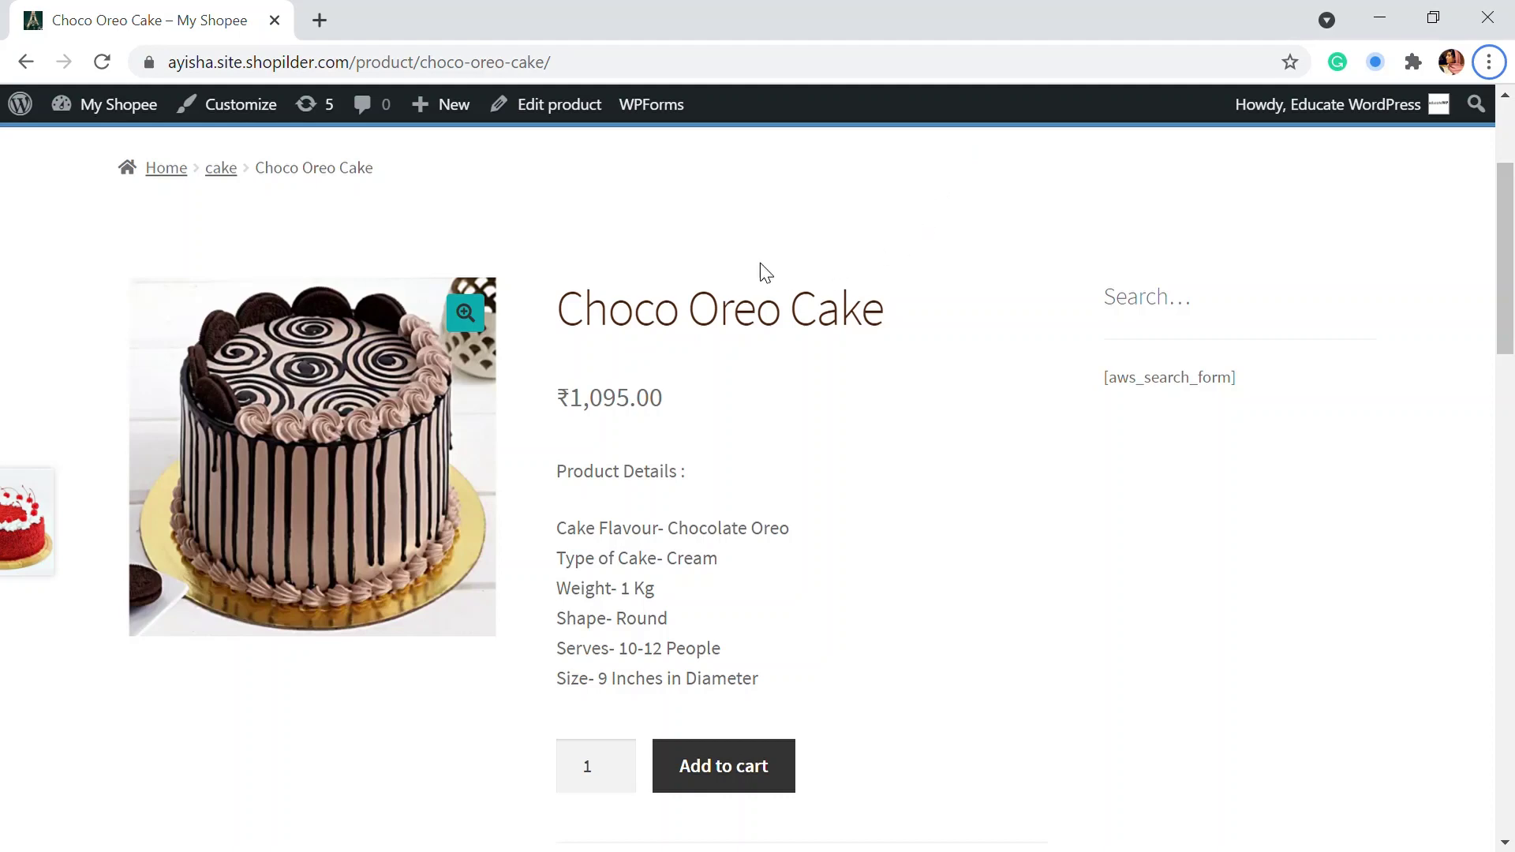
{"action": "mouse_move", "coordinate": [140, 118]}
{"action": "middle_click", "coordinate": [115, 157]}
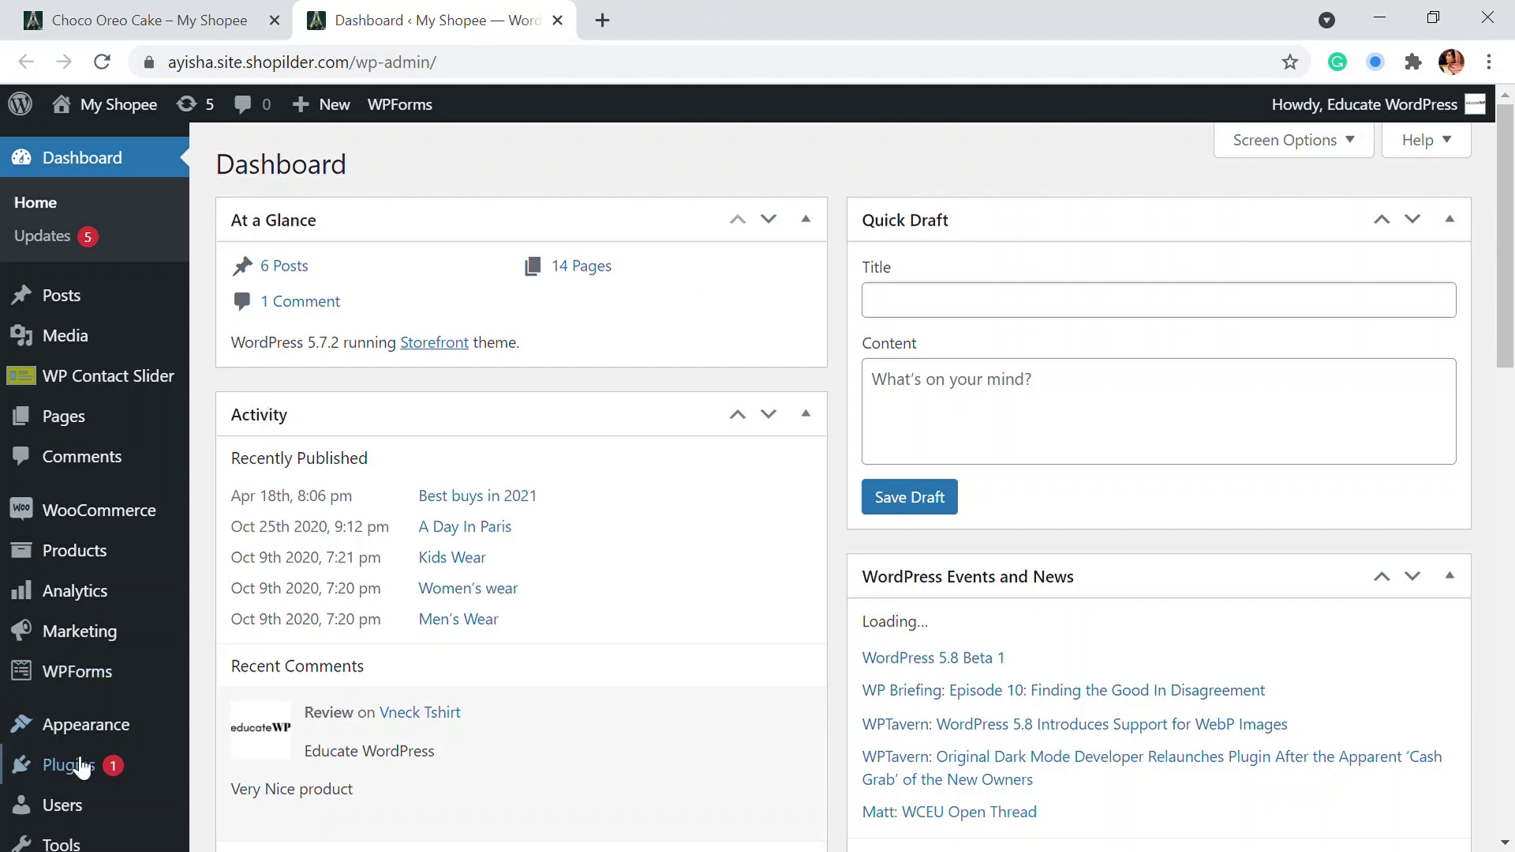
Search Add New plugins for Woocommerce addons, then install and activate Product Addons for Woocommerce.
{"action": "mouse_move", "coordinate": [69, 765]}
{"action": "left_click", "coordinate": [219, 756]}
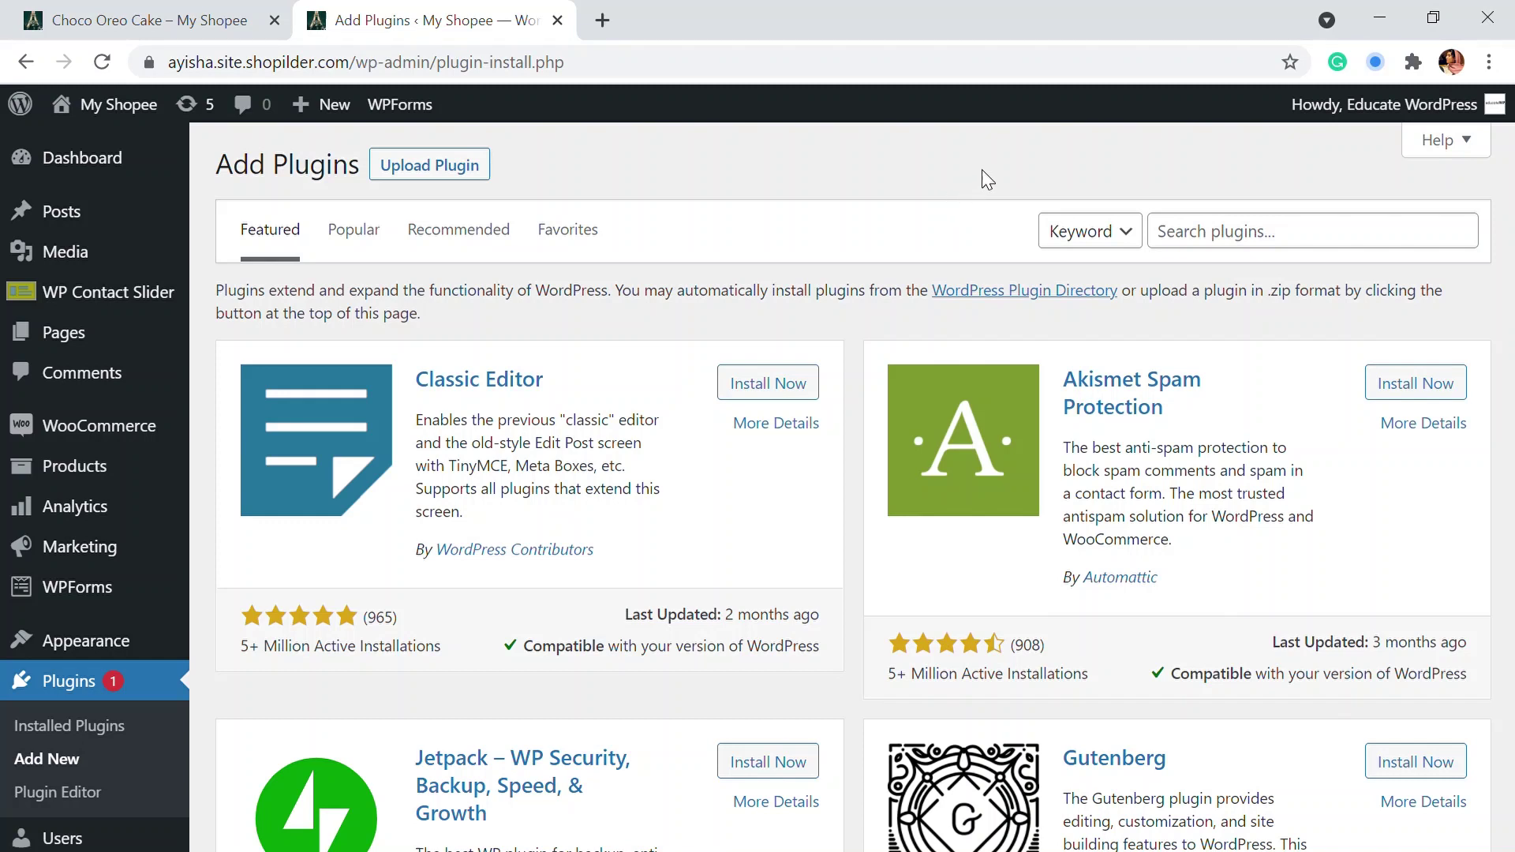
{"action": "left_click", "coordinate": [1204, 253]}
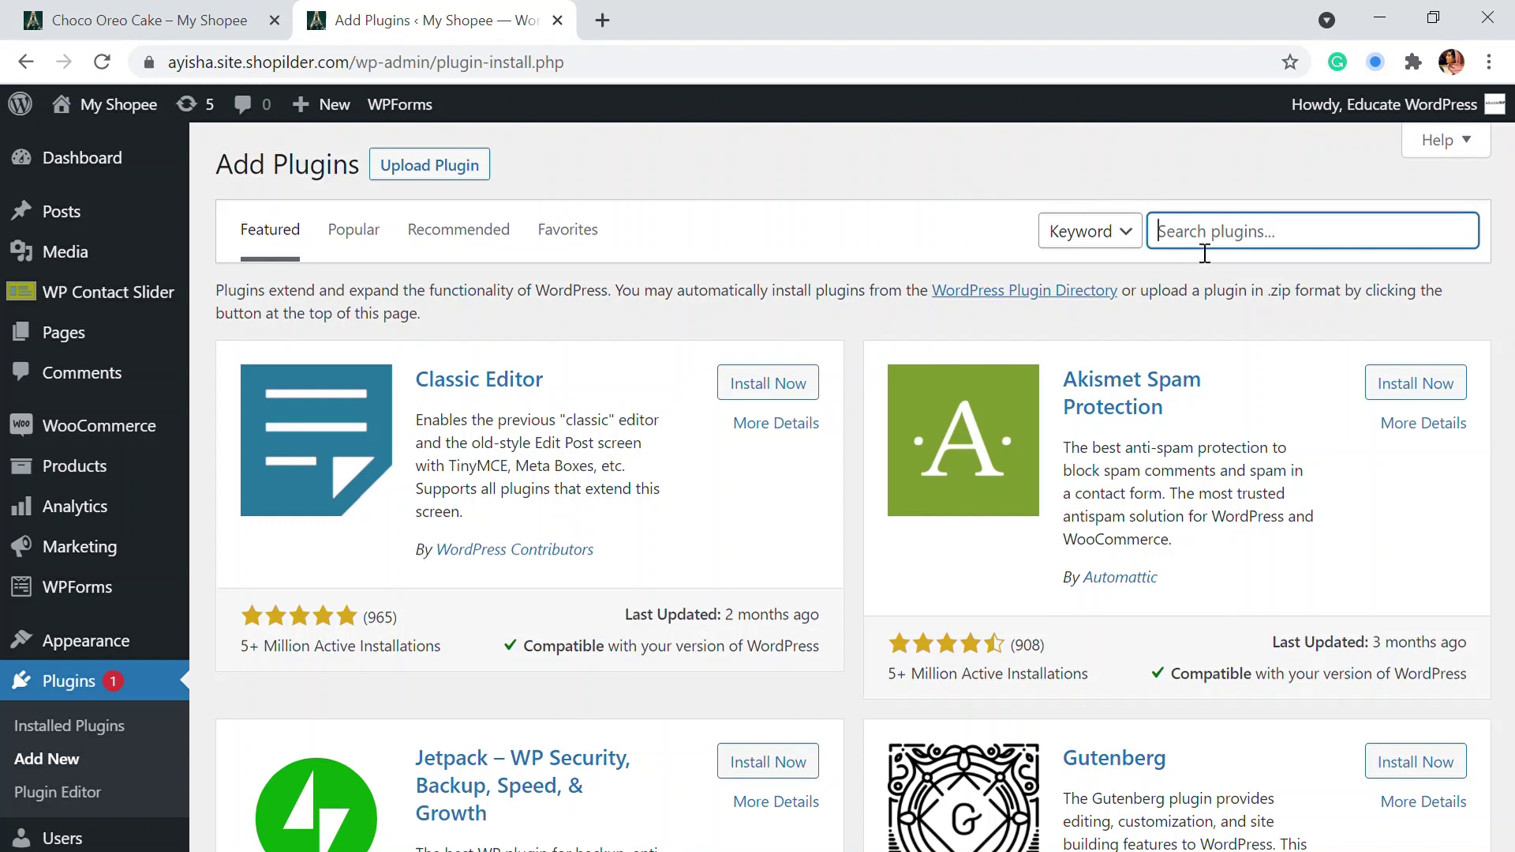
{"action": "type", "text": "Woo"}
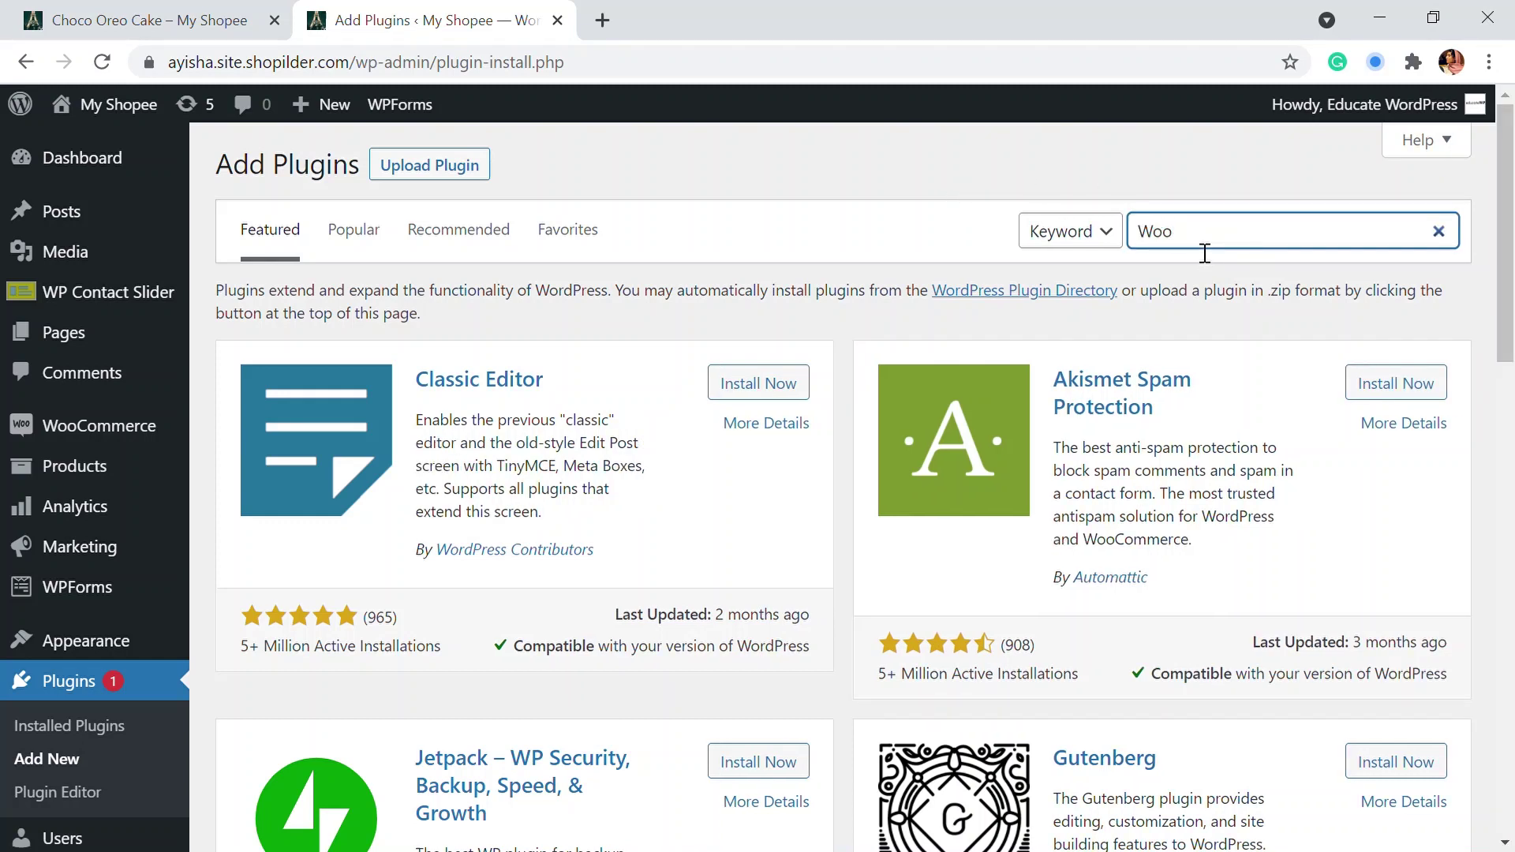
{"action": "type", "text": "co m"}
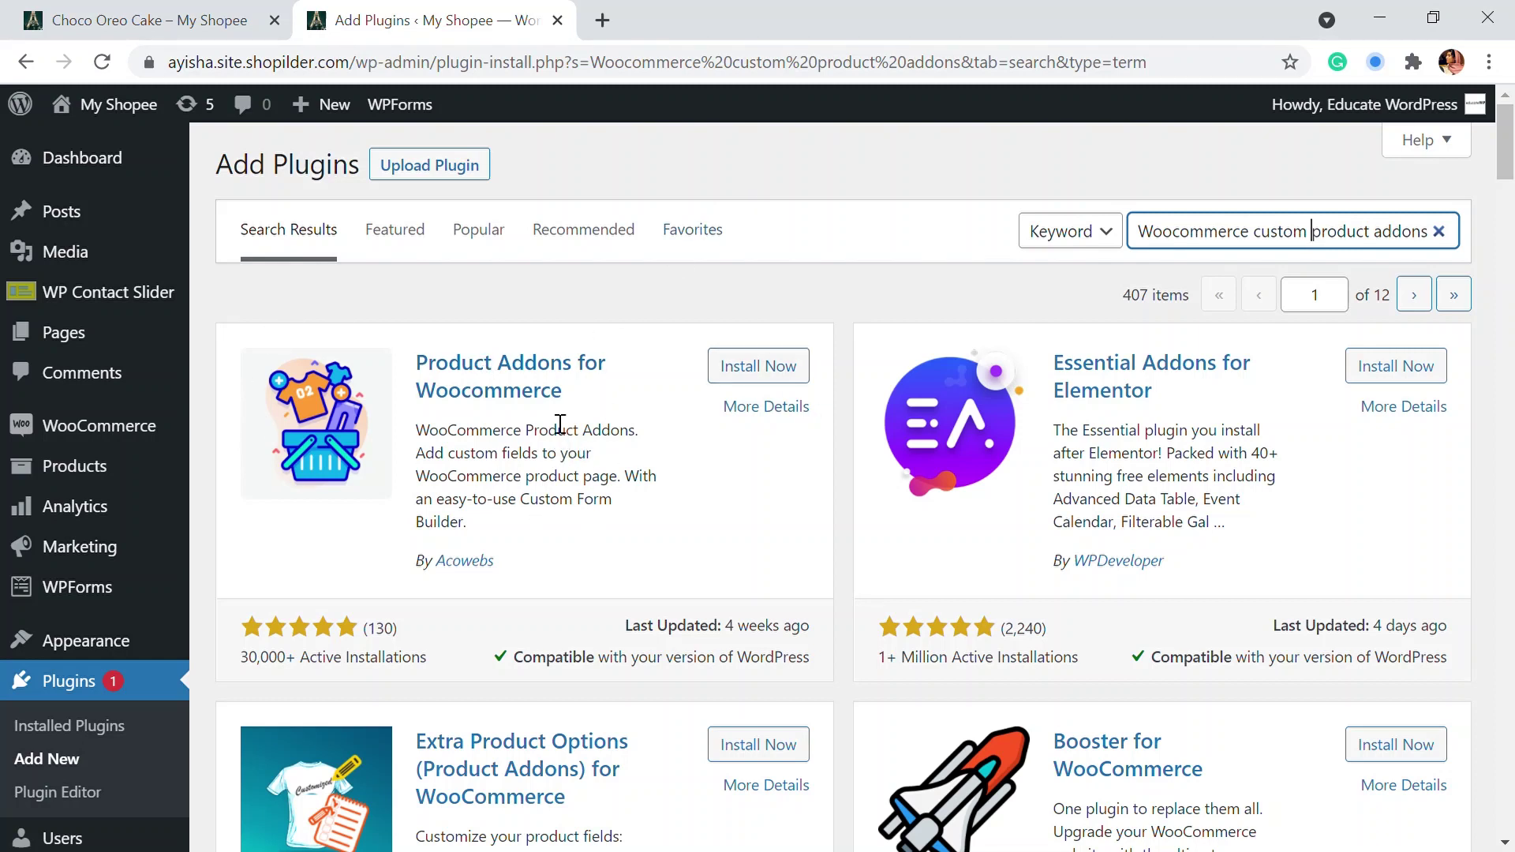
{"action": "left_click", "coordinate": [734, 371]}
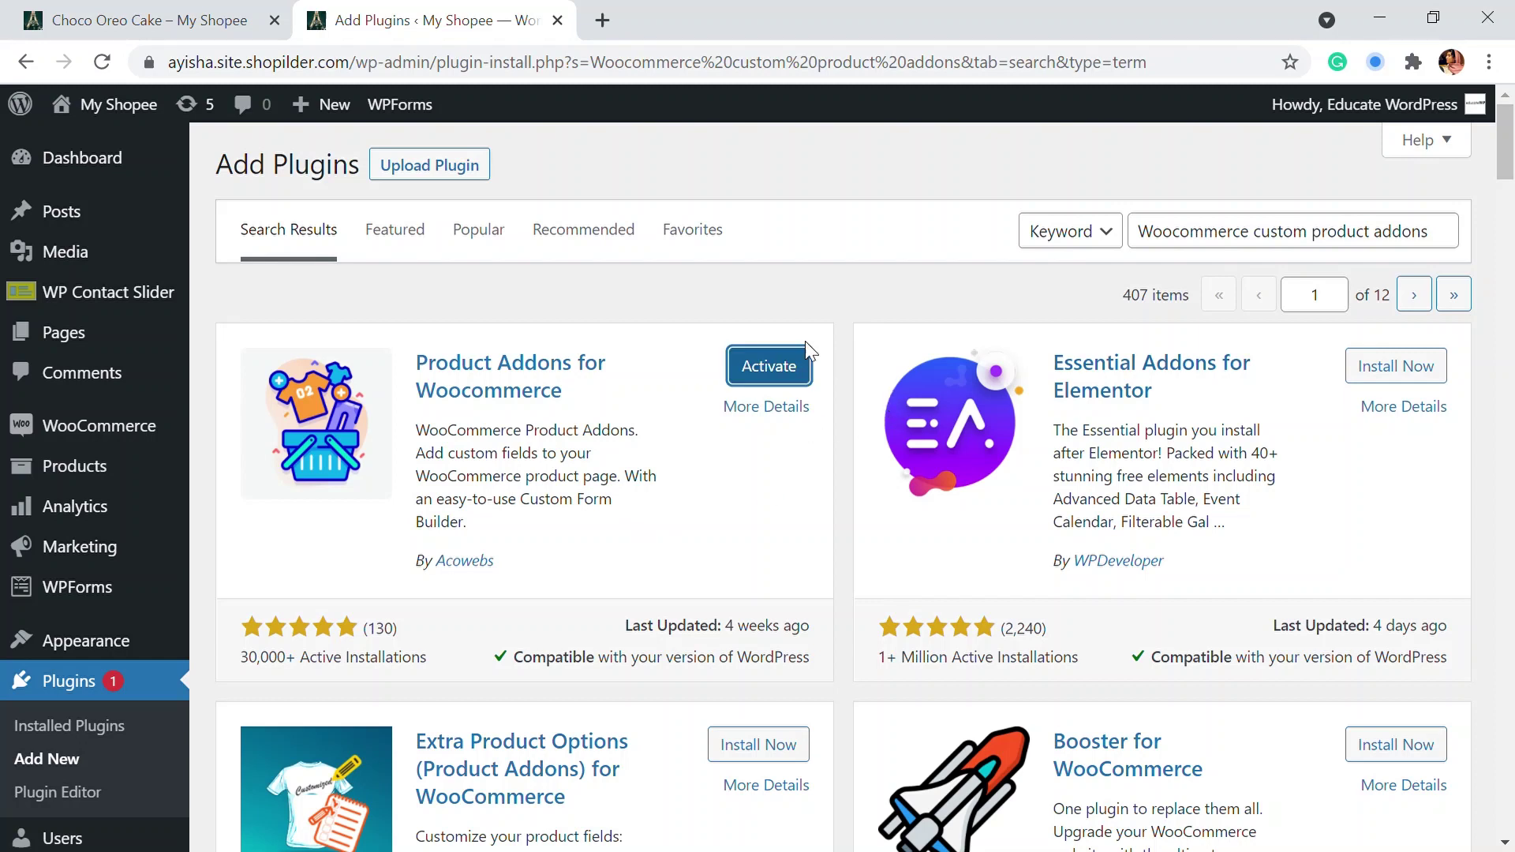
{"action": "left_click", "coordinate": [767, 368]}
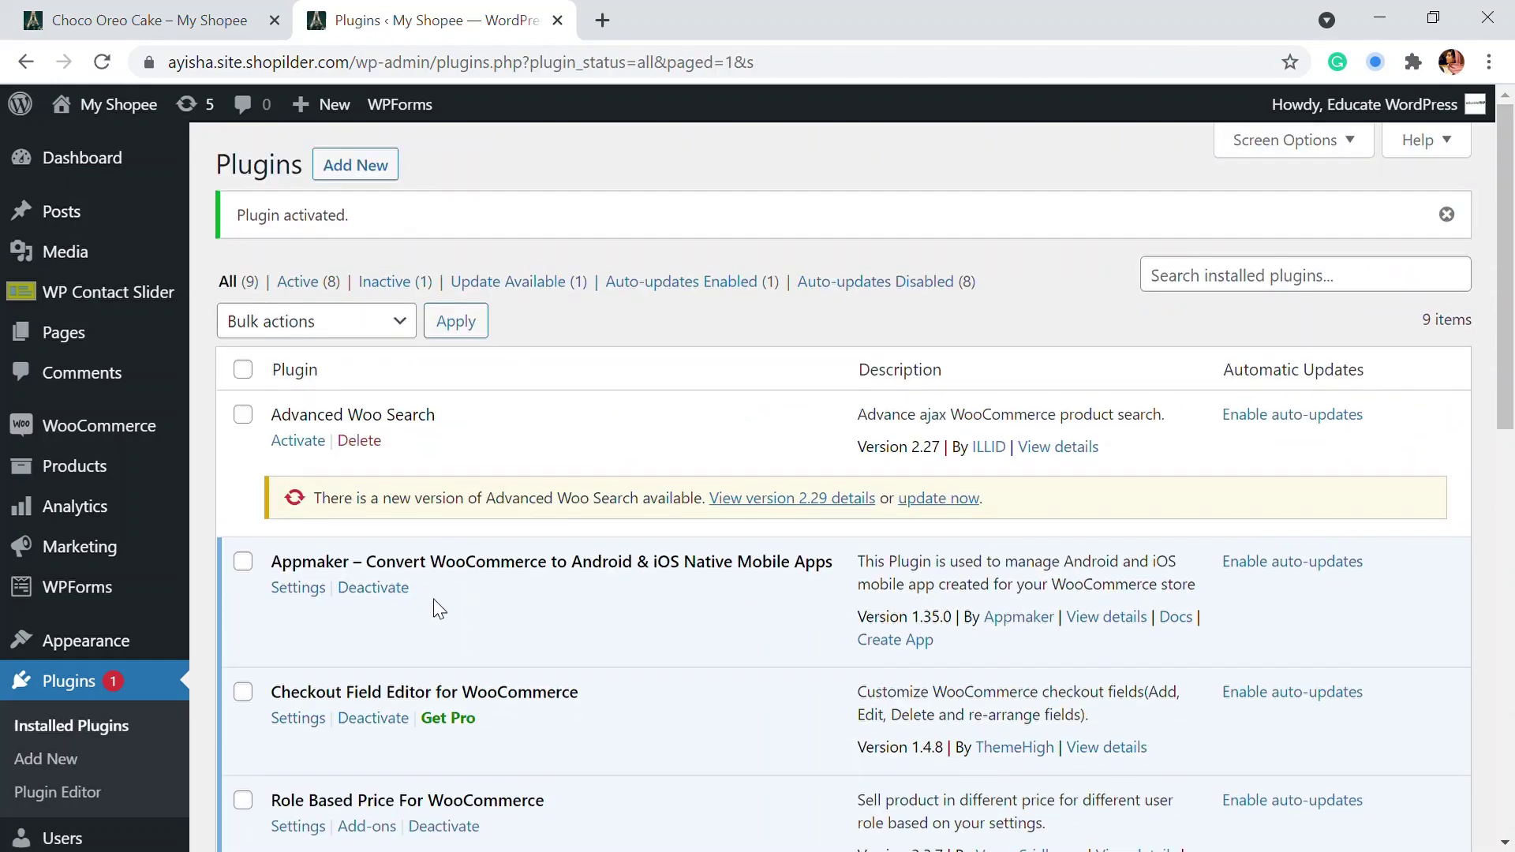
Open Create Forms under WooCommerce Custom Product Addons (Free) in the plugins list.
{"action": "scroll", "coordinate": [223, 578], "scroll_direction": "down", "scroll_amount": 2}
{"action": "scroll", "coordinate": [223, 578], "scroll_direction": "down", "scroll_amount": 7}
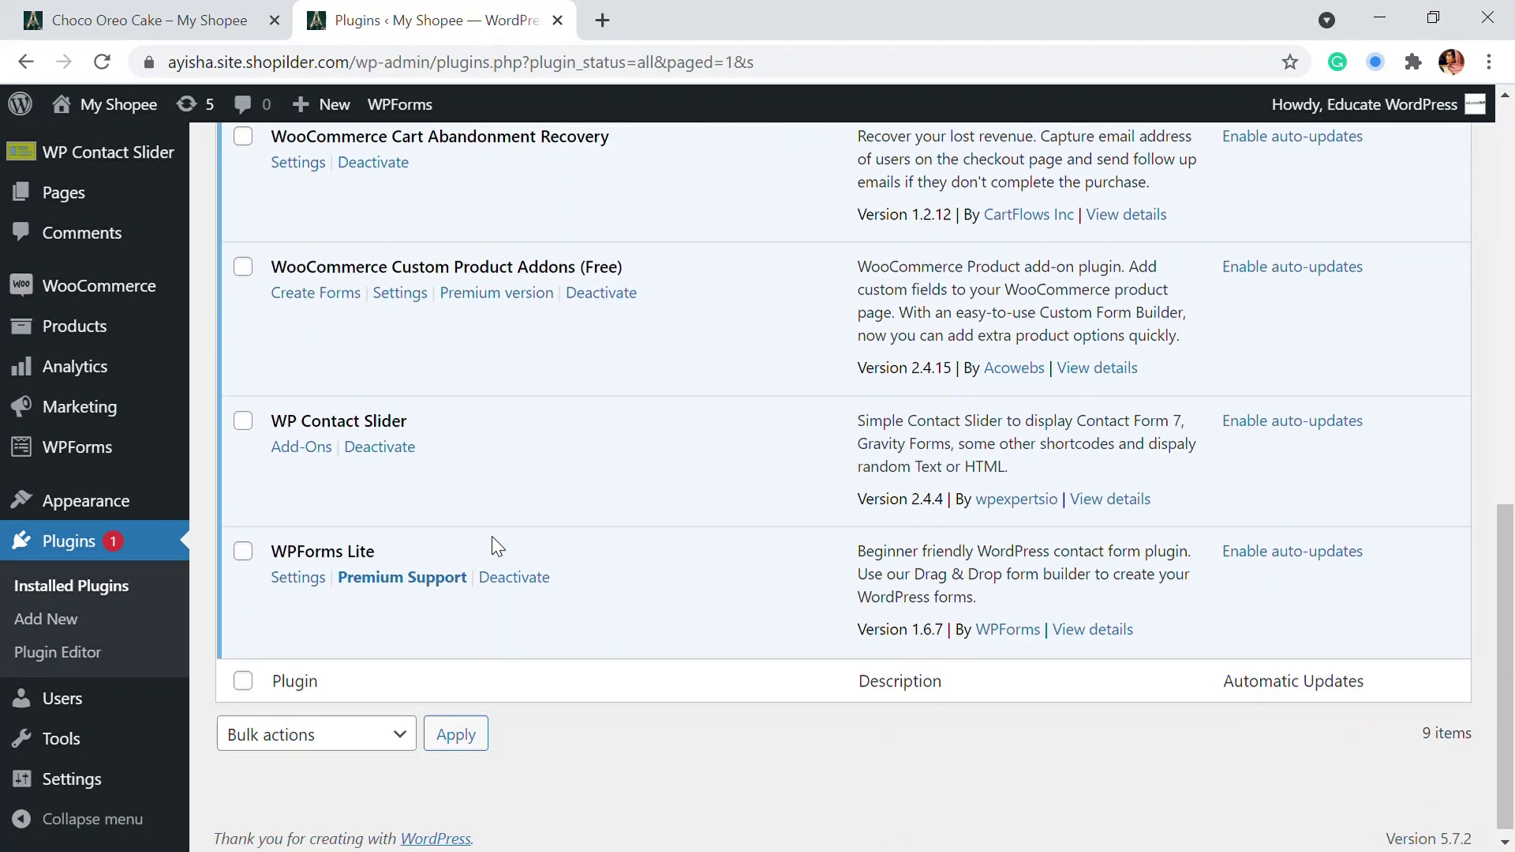
{"action": "scroll", "coordinate": [313, 438], "scroll_direction": "up", "scroll_amount": 1}
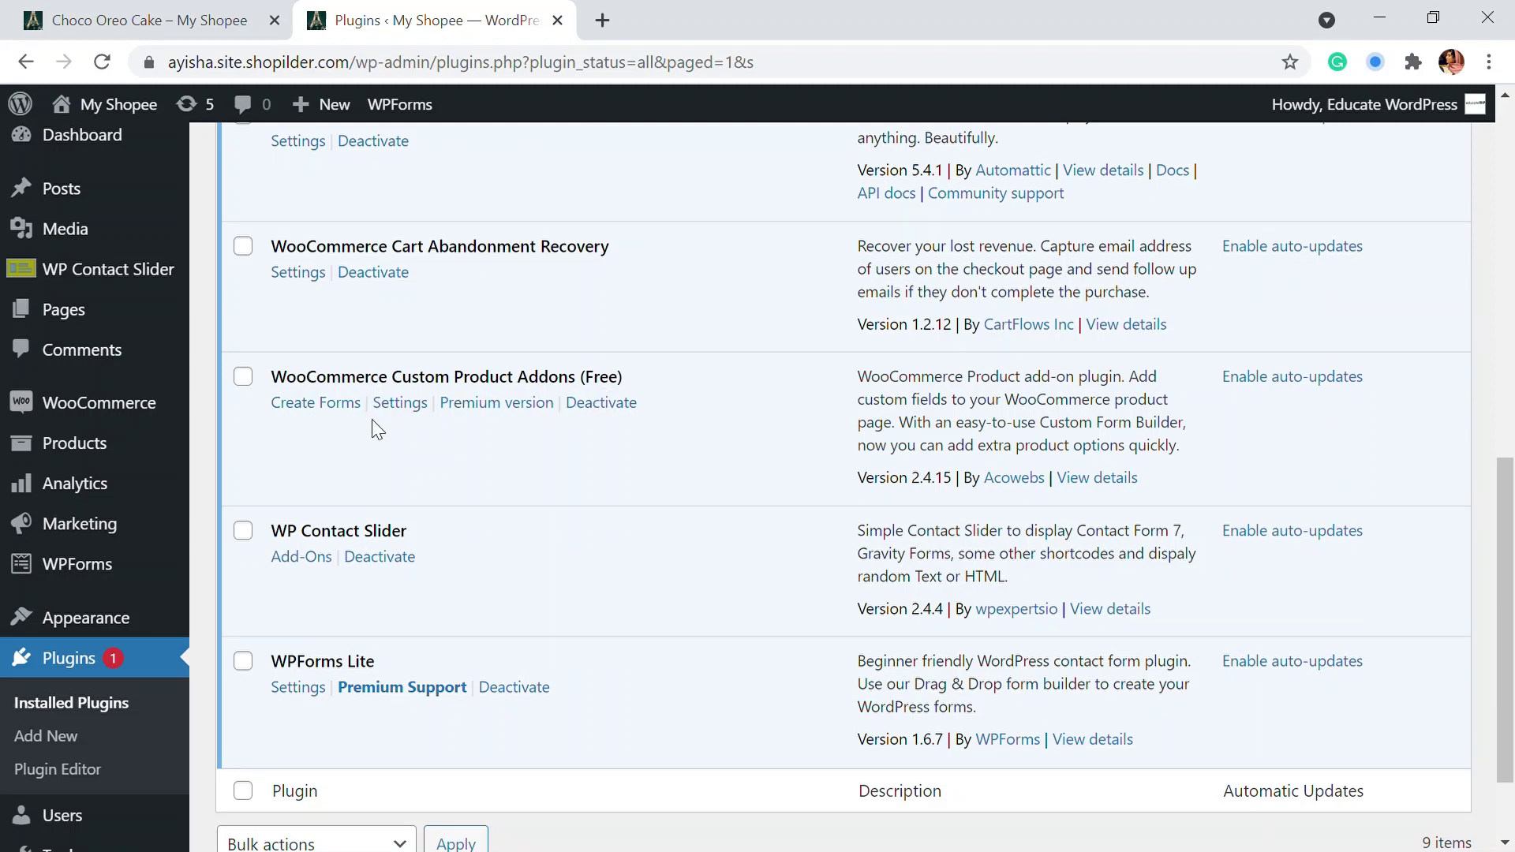
{"action": "left_click", "coordinate": [346, 410]}
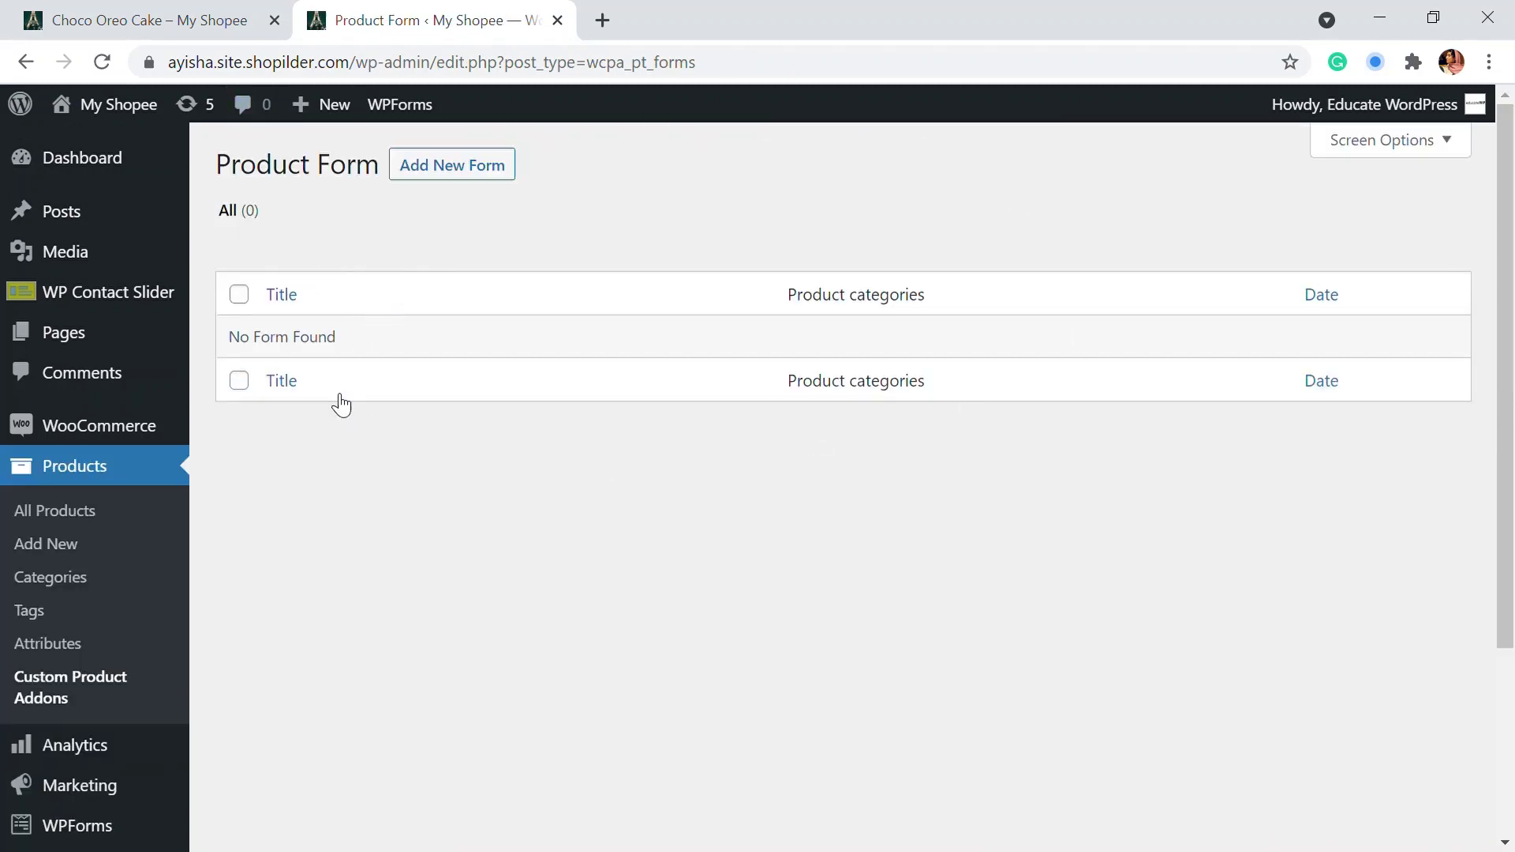
Add a new add-on form and title it 'Cake Form'.
{"action": "left_click", "coordinate": [489, 167]}
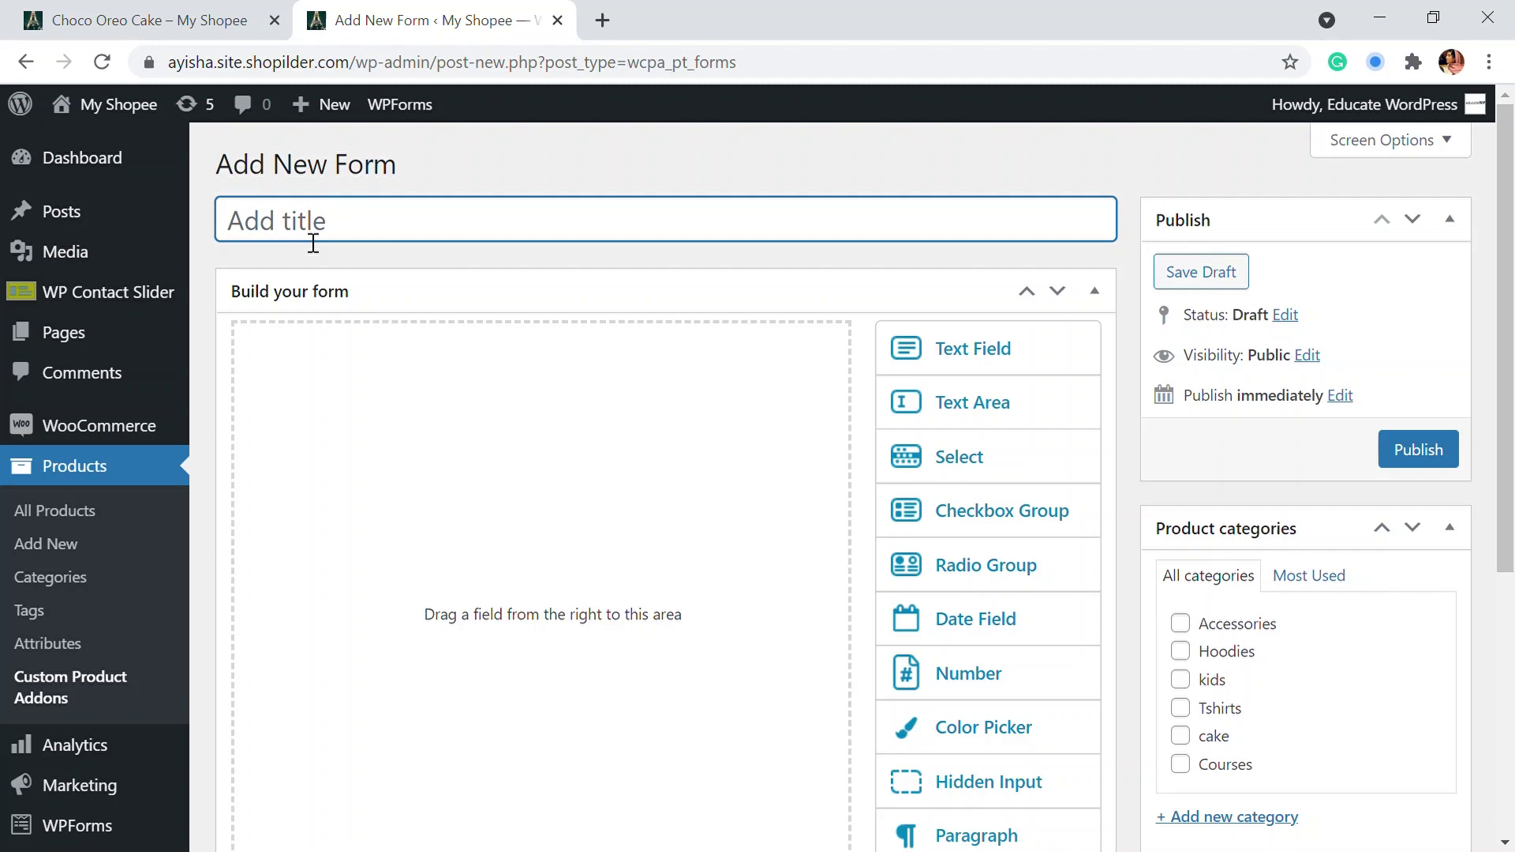
{"action": "type", "text": "Caker\\"}
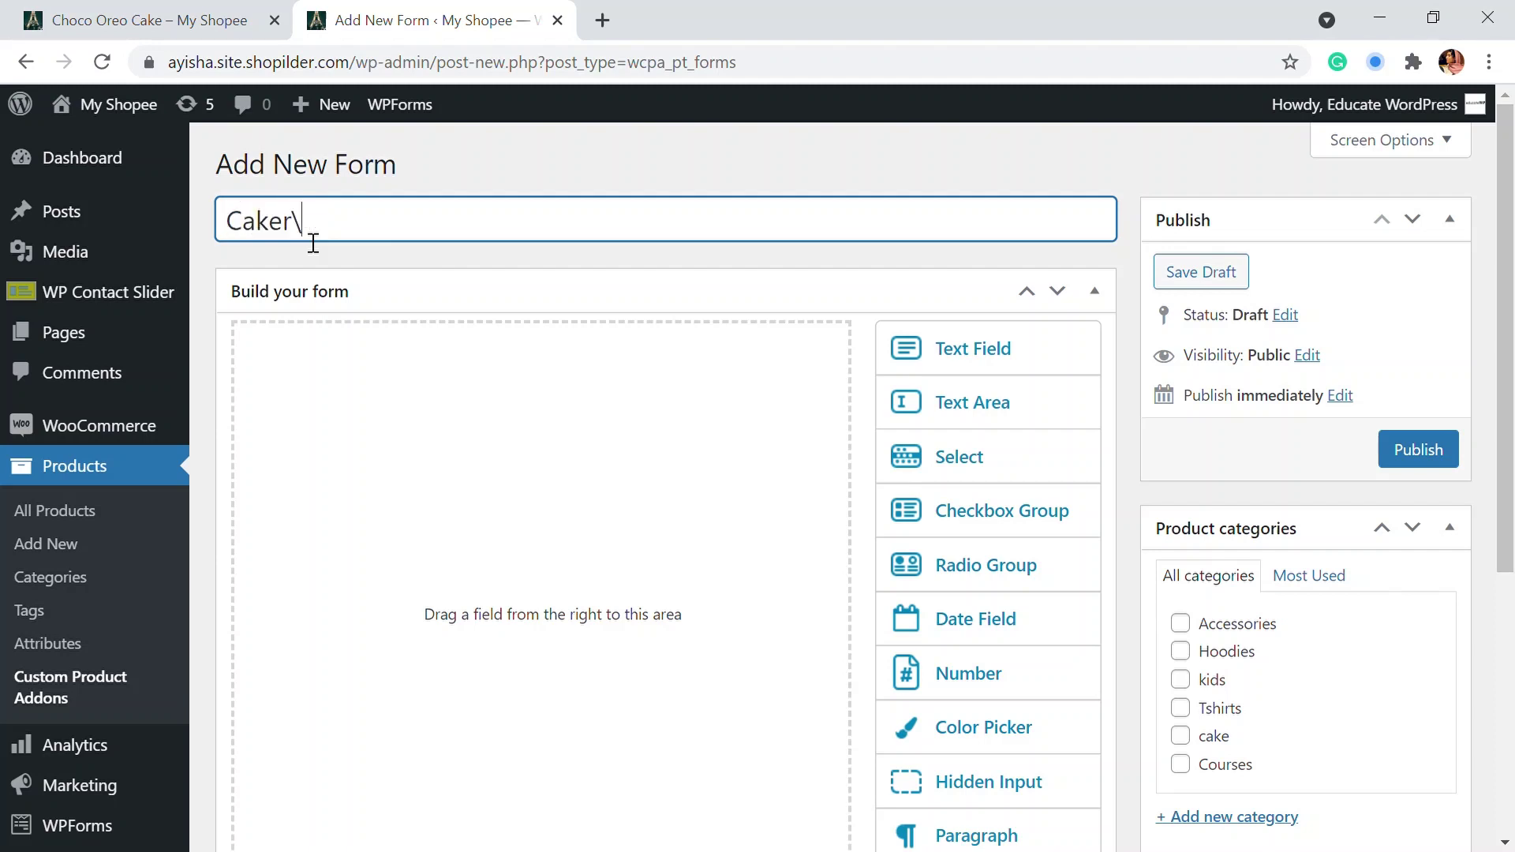
{"action": "type", "text": "Form"}
{"action": "key", "text": "BackSpace"}
{"action": "key", "text": "BackSpace"}
{"action": "type", "text": "rm"}
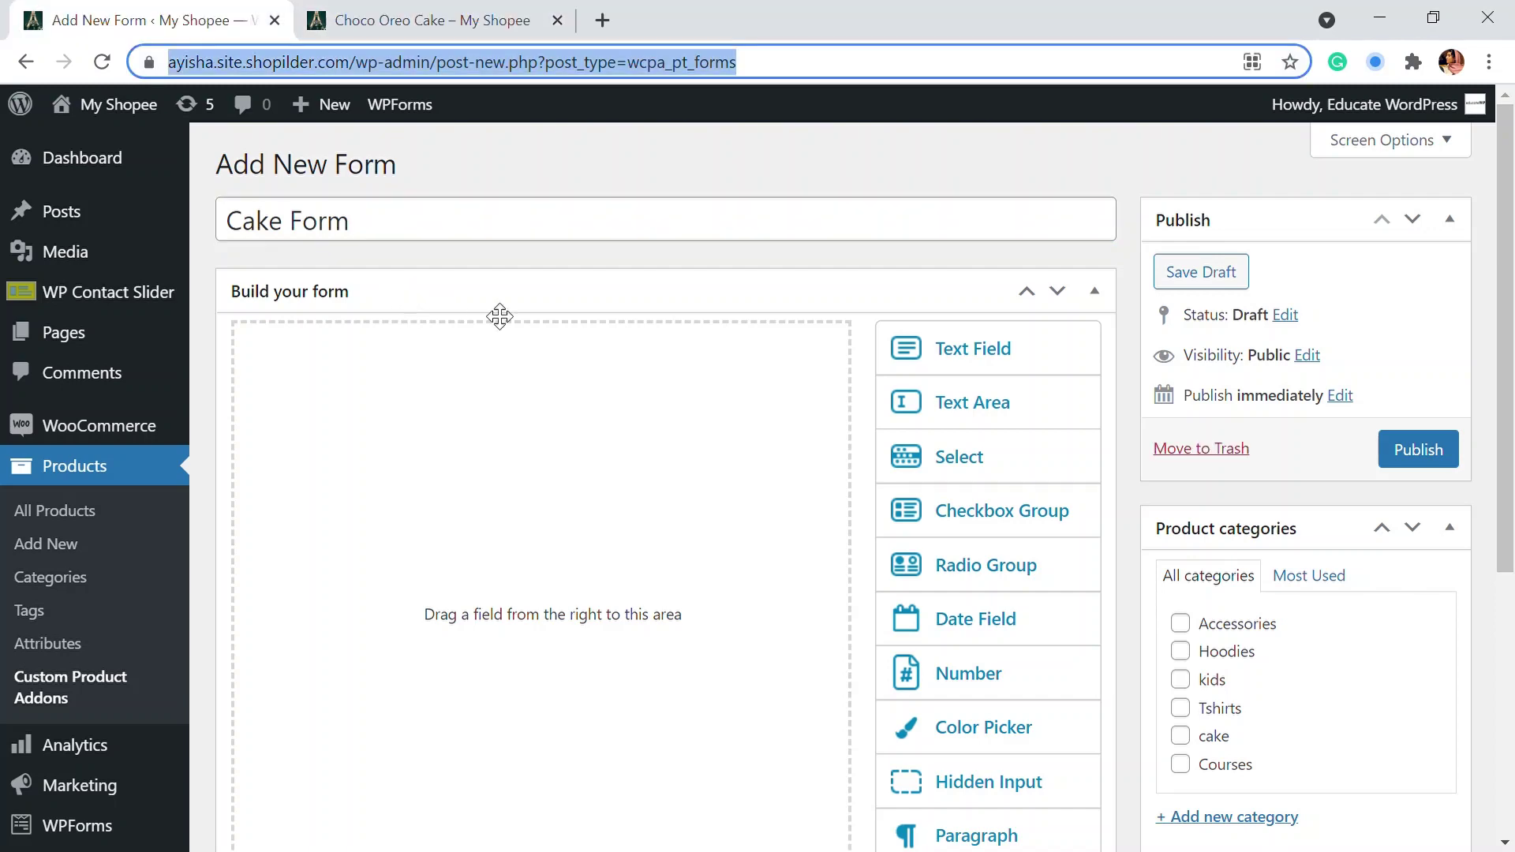
{"action": "scroll", "coordinate": [797, 446], "scroll_direction": "down", "scroll_amount": 1}
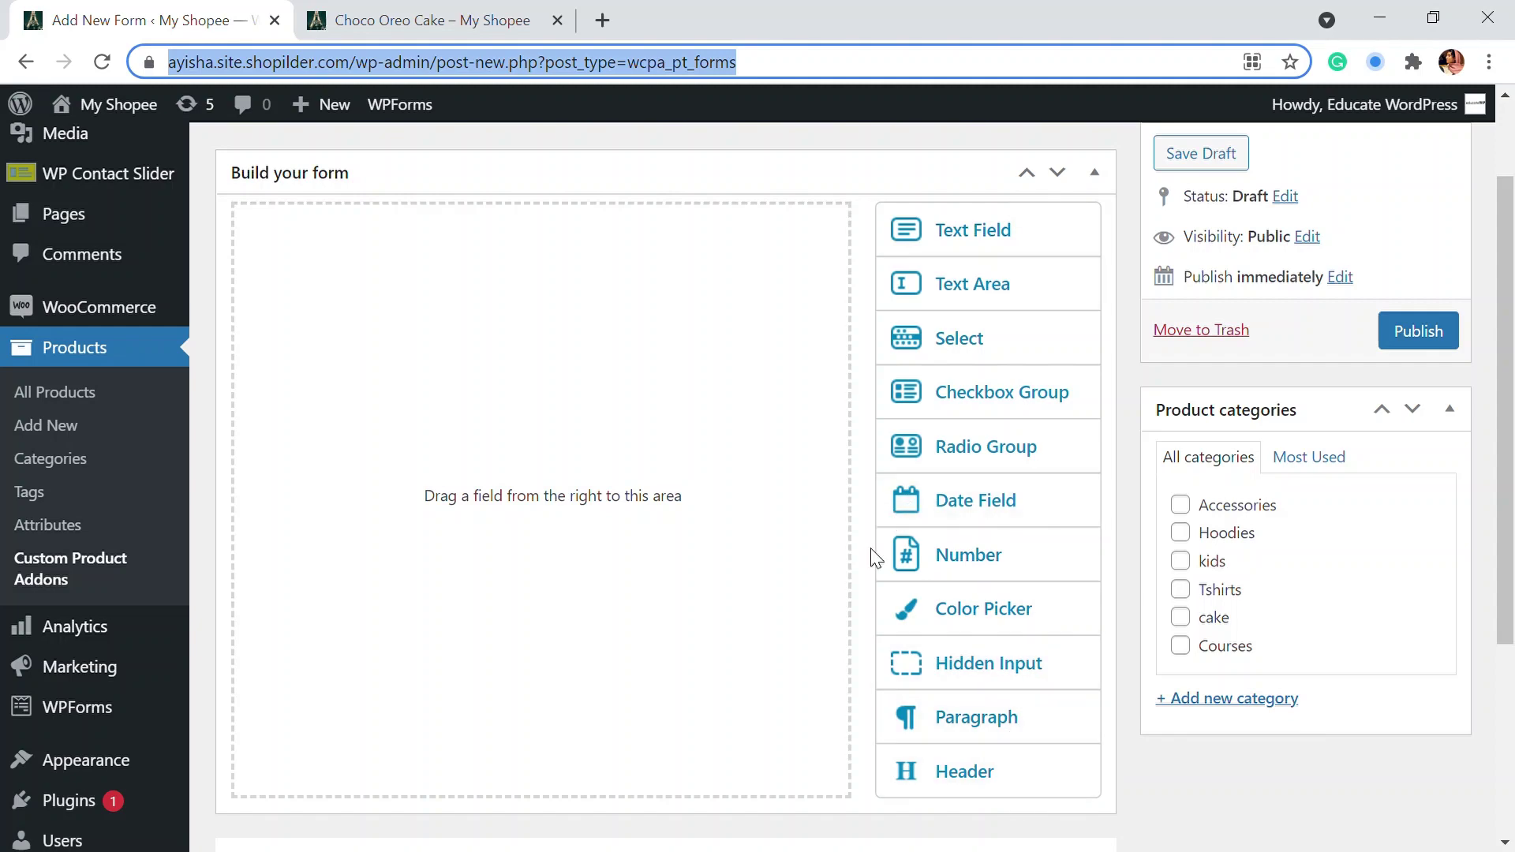
{"action": "scroll", "coordinate": [959, 388], "scroll_direction": "up", "scroll_amount": 1}
{"action": "scroll", "coordinate": [1004, 494], "scroll_direction": "down", "scroll_amount": 4}
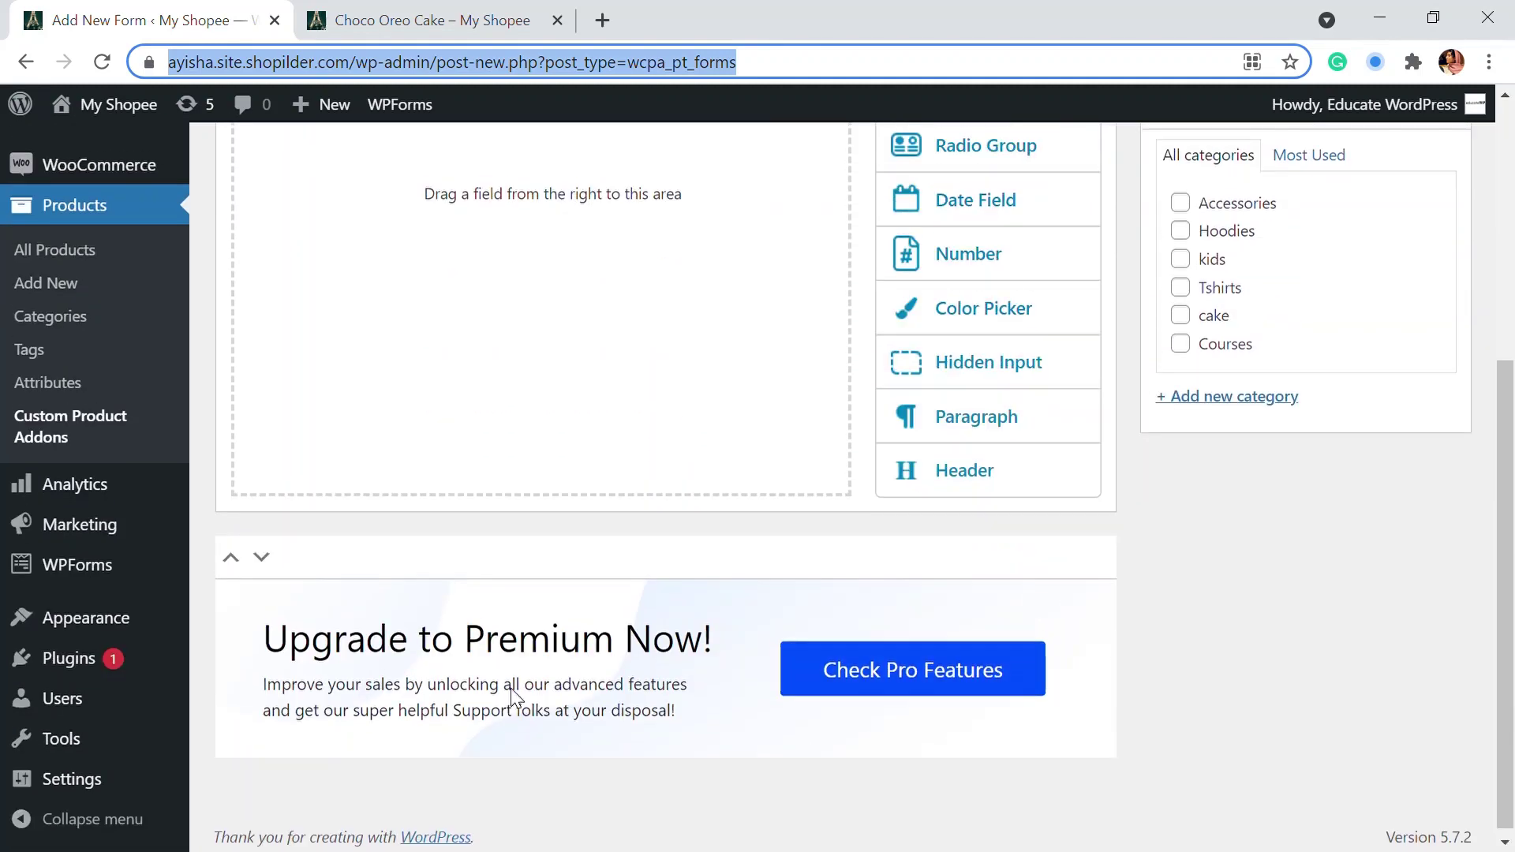
{"action": "scroll", "coordinate": [514, 693], "scroll_direction": "up", "scroll_amount": 4}
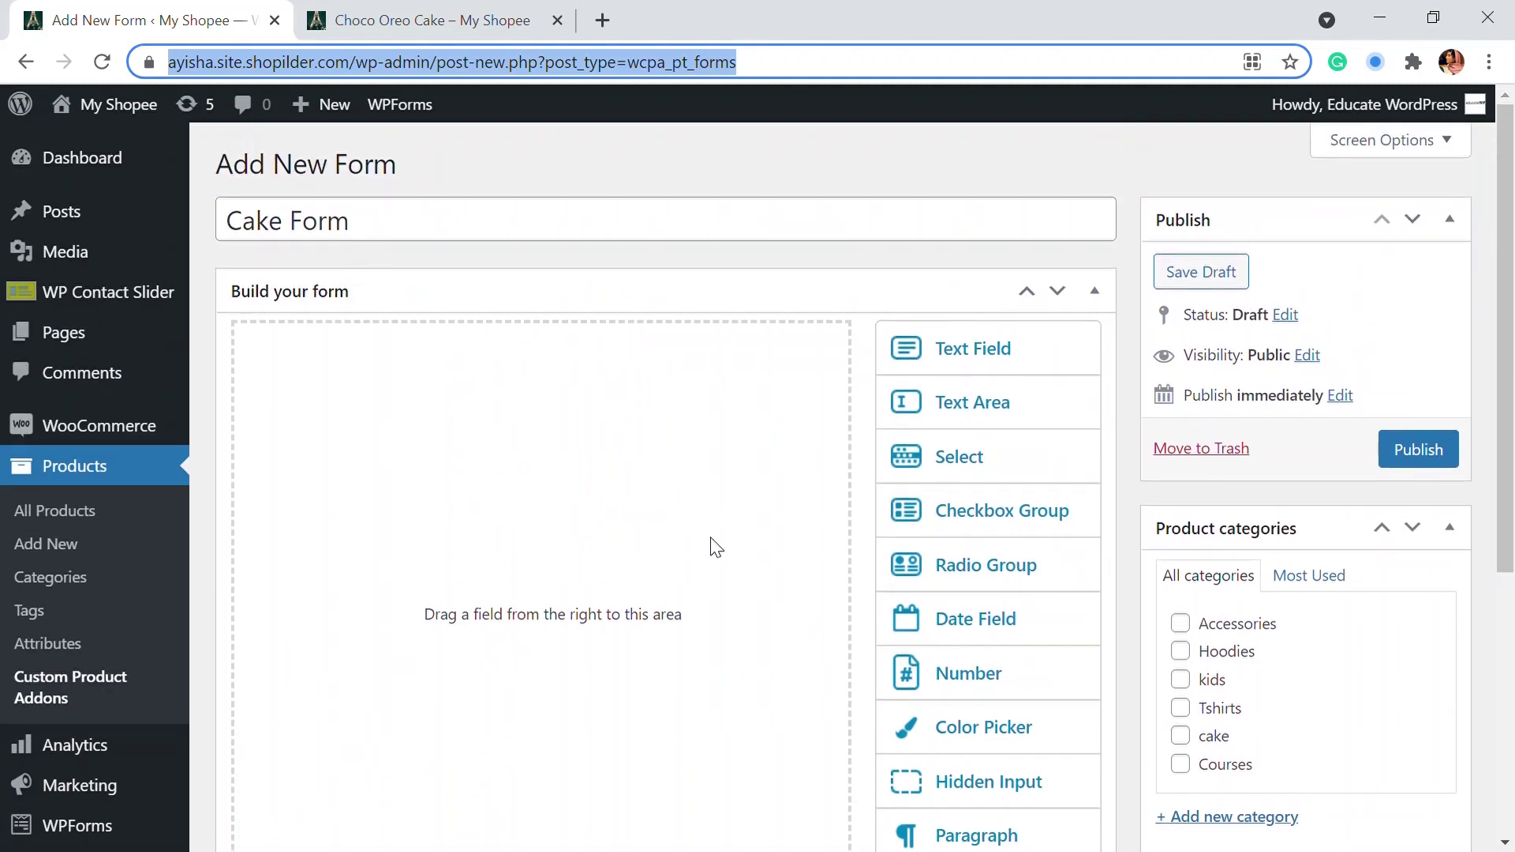
Add a text field labelled 'Message' with placeholder 'Happy birthday' to the form.
{"action": "left_click", "coordinate": [966, 359]}
{"action": "left_click_drag", "start_coordinate": [966, 359], "coordinate": [426, 377]}
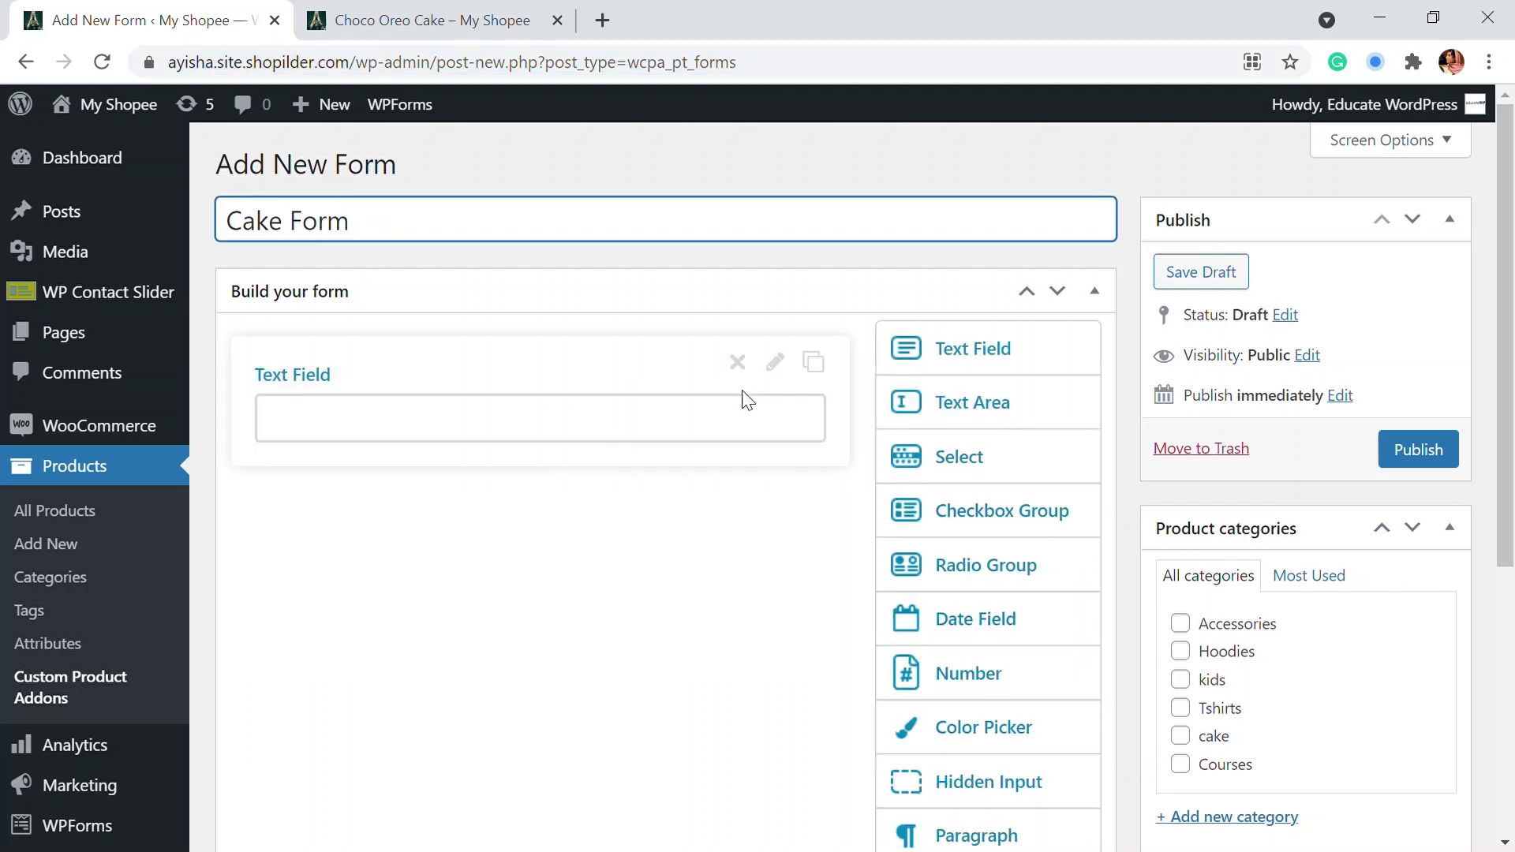
{"action": "left_click", "coordinate": [775, 363]}
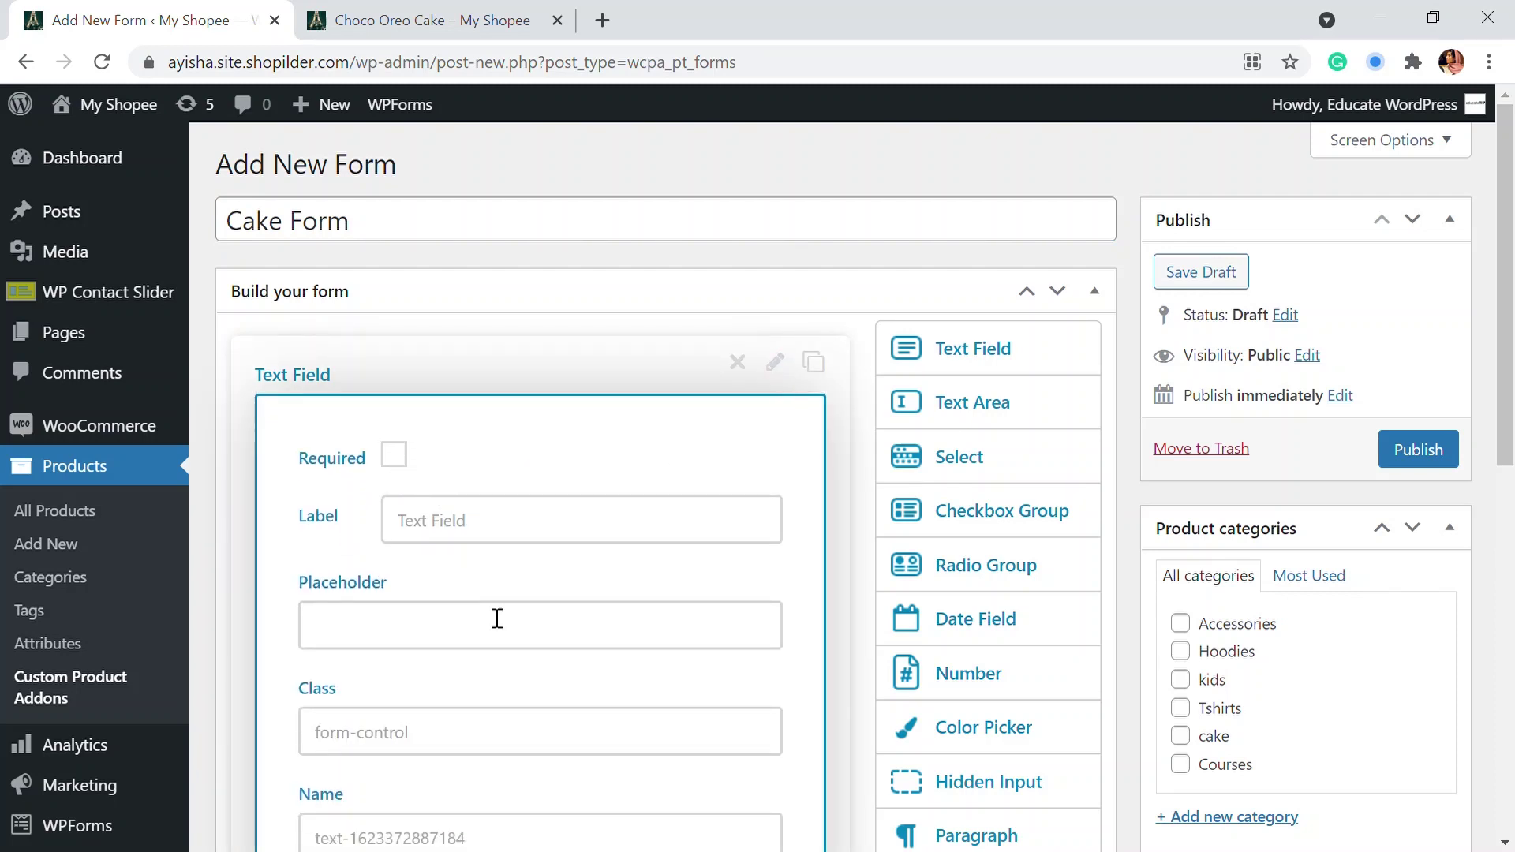
{"action": "left_click_drag", "start_coordinate": [490, 531], "coordinate": [355, 511]}
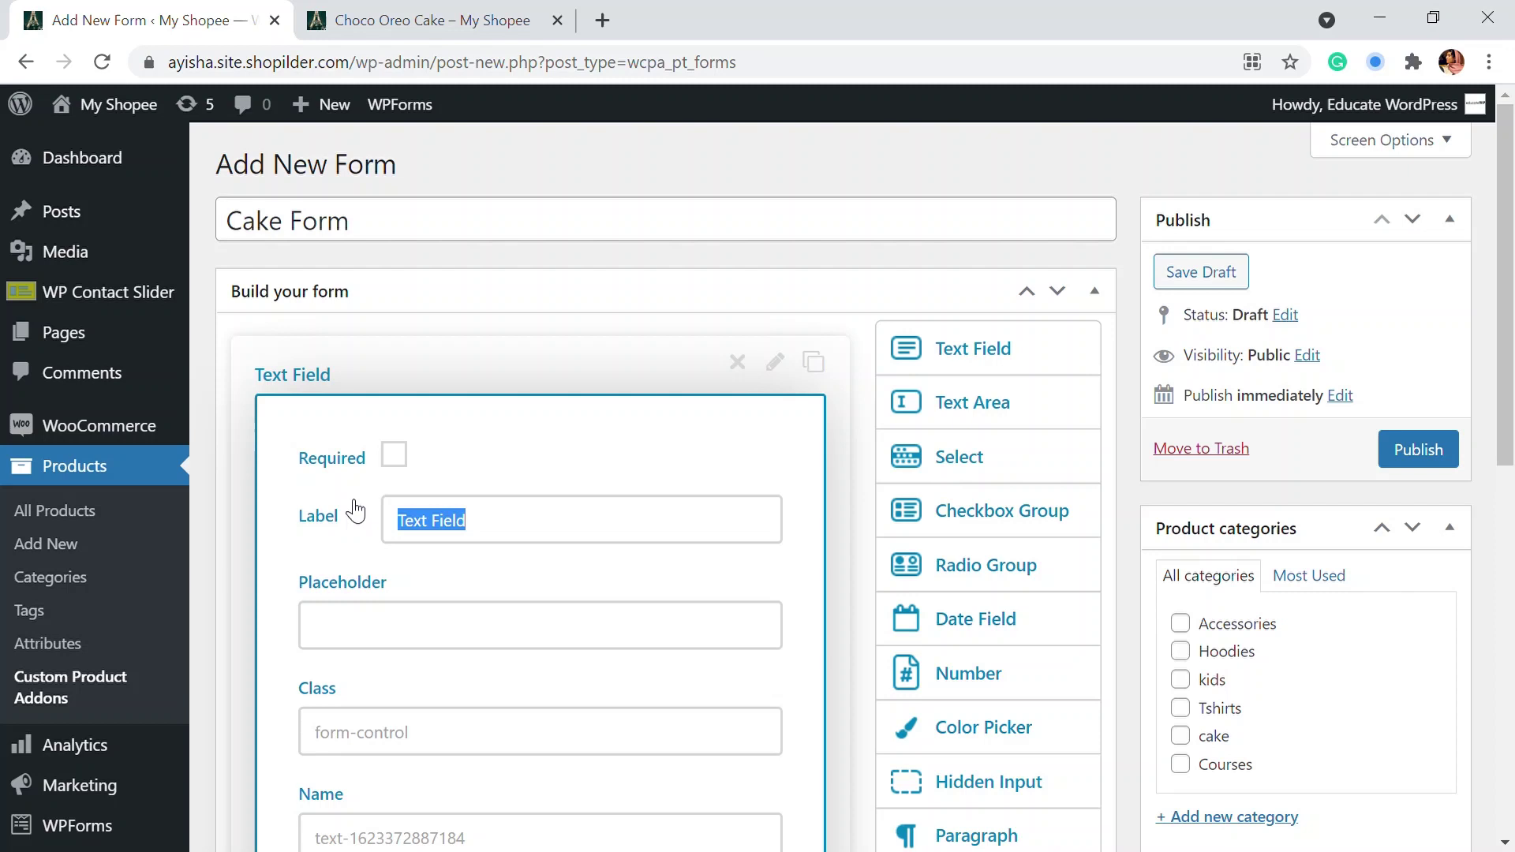
{"action": "key", "text": "BackSpace"}
{"action": "type", "text": "Messa"}
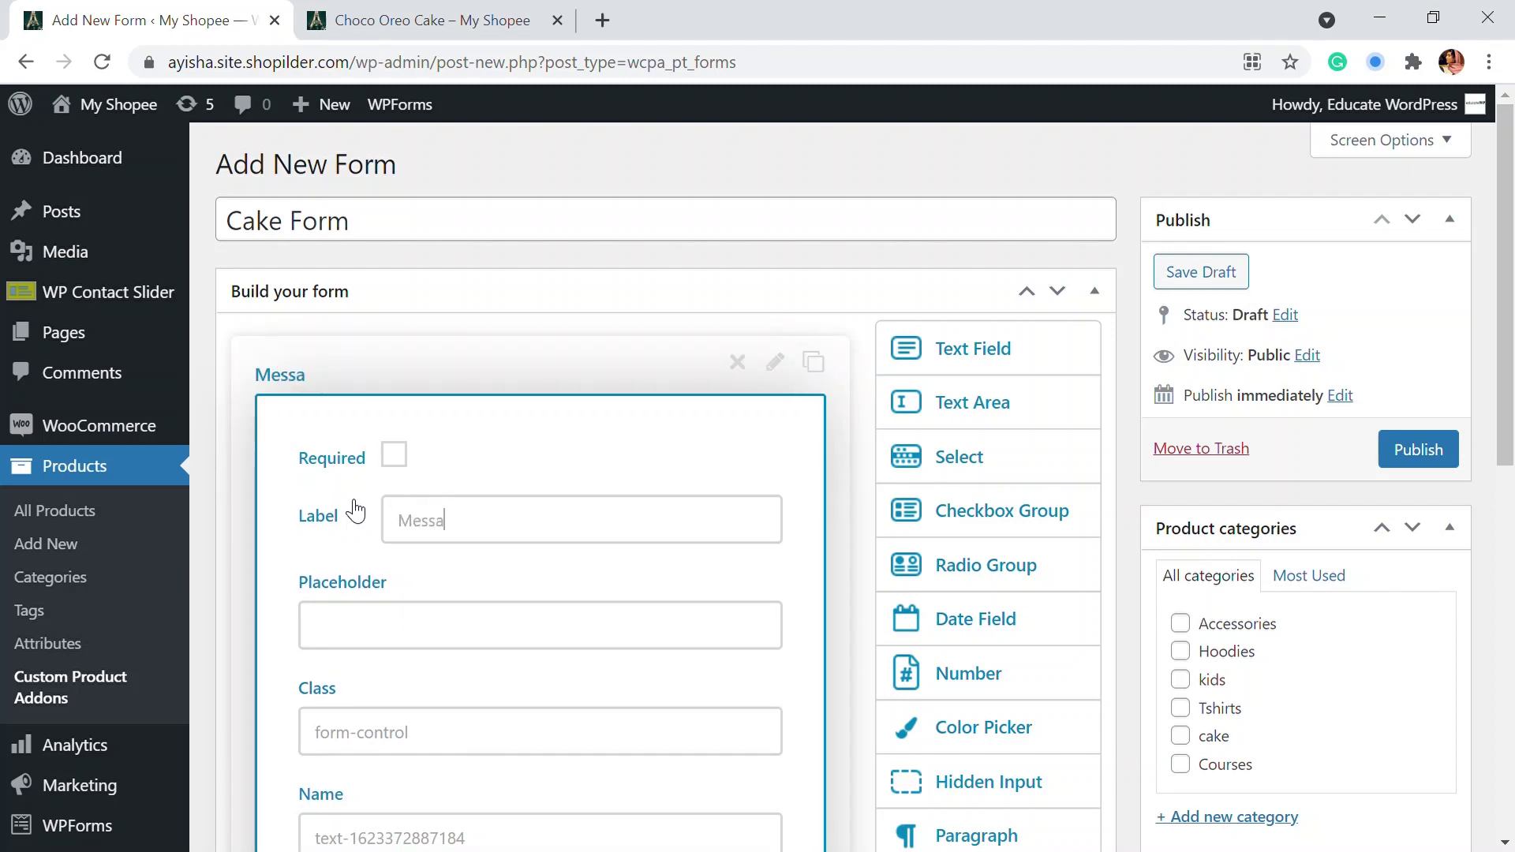
{"action": "type", "text": "fe"}
{"action": "type", "text": "ge"}
{"action": "left_click", "coordinate": [411, 643]}
{"action": "type", "text": "Happy birthdat"}
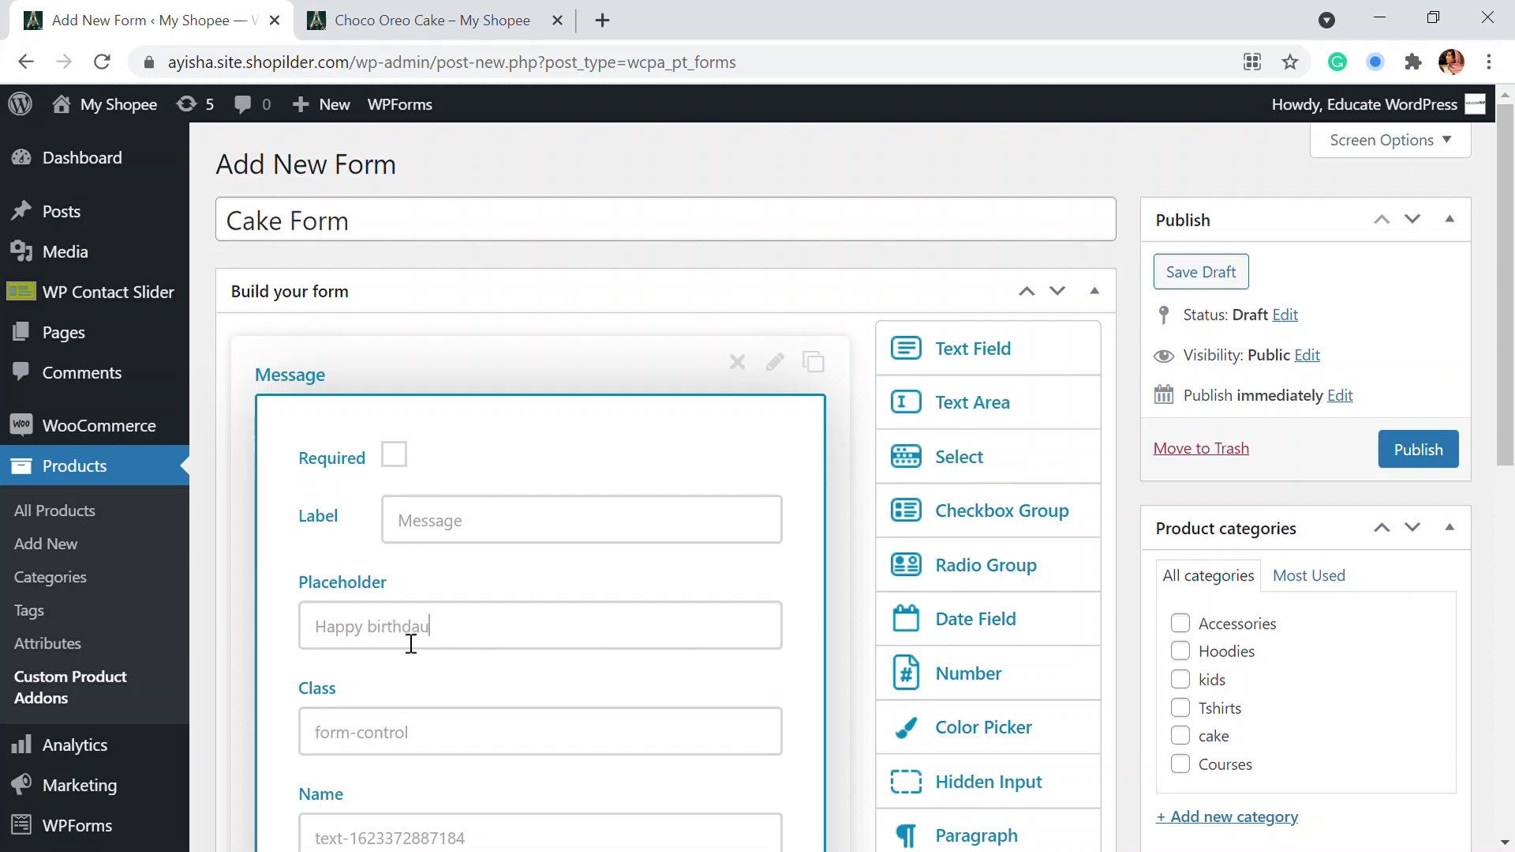
{"action": "type", "text": "y"}
Set the Message field's maximum length to 100.
{"action": "scroll", "coordinate": [429, 633], "scroll_direction": "down", "scroll_amount": 5}
{"action": "scroll", "coordinate": [429, 559], "scroll_direction": "down", "scroll_amount": 3}
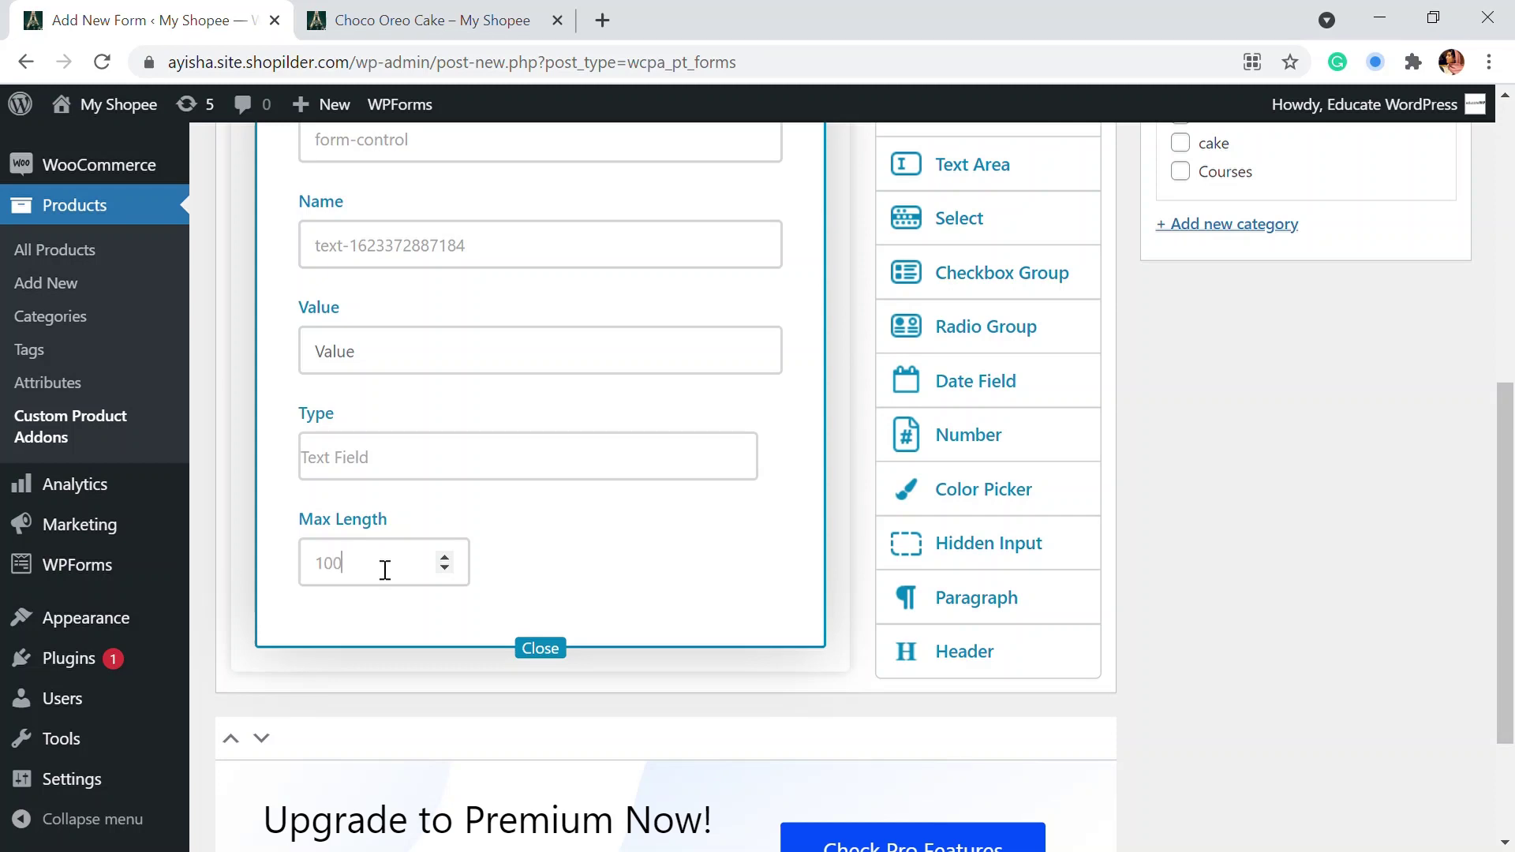
{"action": "left_click", "coordinate": [385, 570]}
{"action": "type", "text": "100"}
{"action": "scroll", "coordinate": [504, 593], "scroll_direction": "down", "scroll_amount": 1}
{"action": "scroll", "coordinate": [505, 593], "scroll_direction": "up", "scroll_amount": 7}
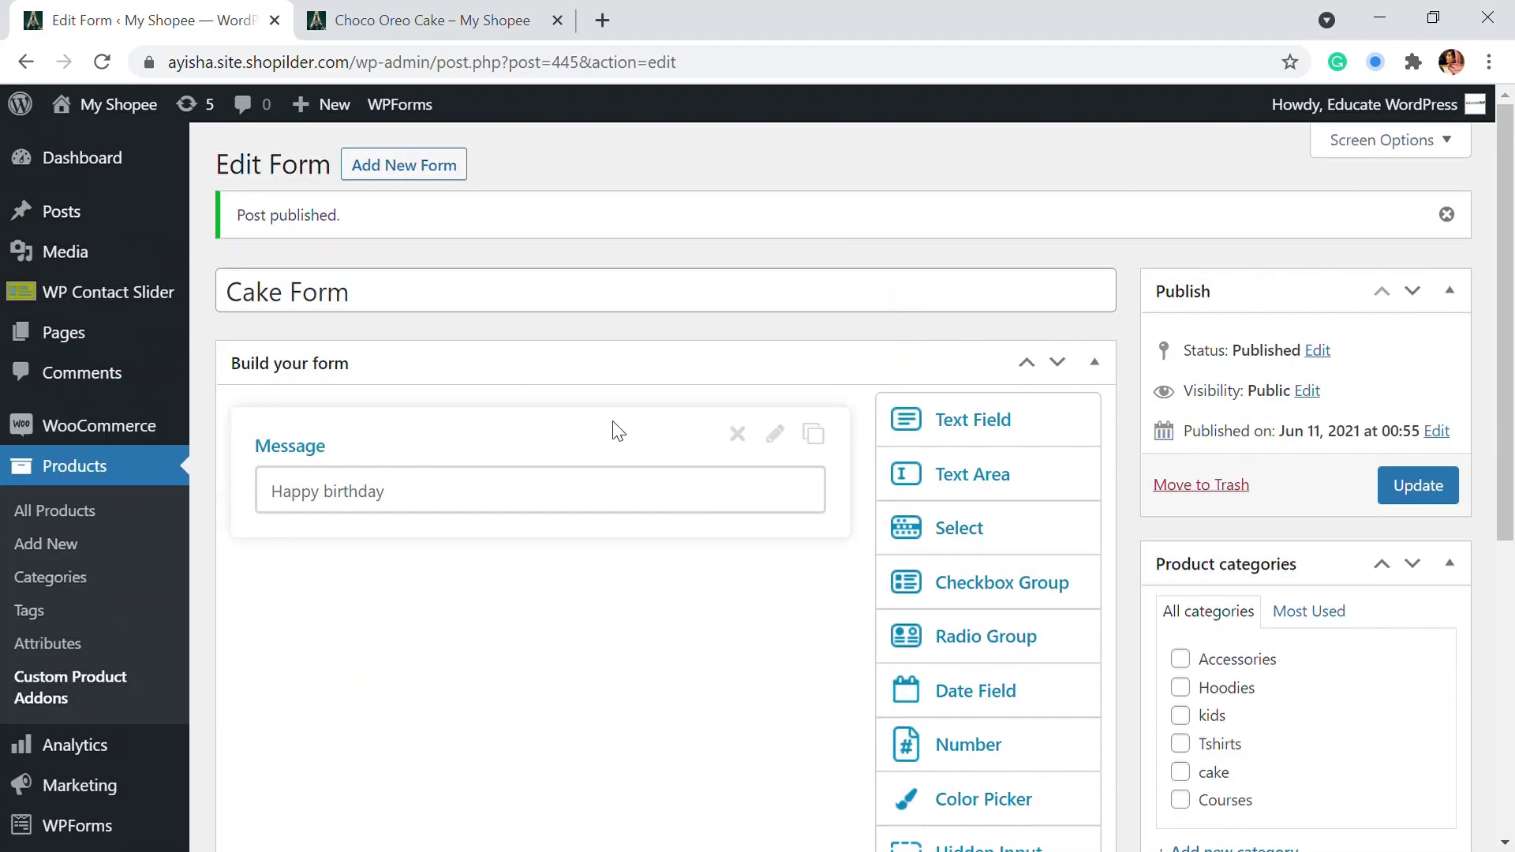
Assign Cake Form to the cake product category and publish it.
{"action": "scroll", "coordinate": [666, 423], "scroll_direction": "down", "scroll_amount": 1}
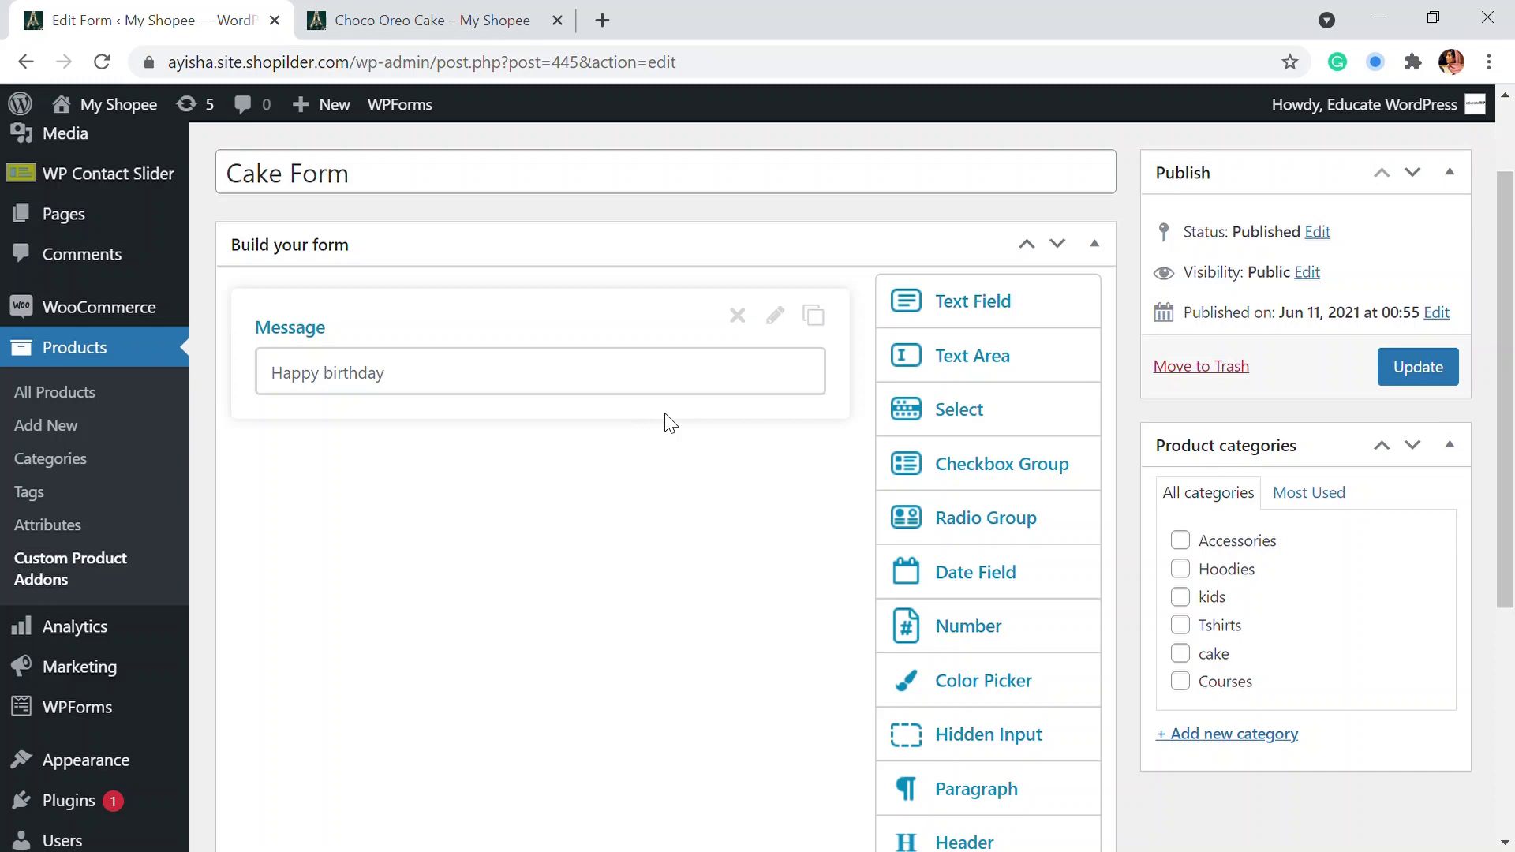
{"action": "scroll", "coordinate": [1342, 376], "scroll_direction": "down", "scroll_amount": 3}
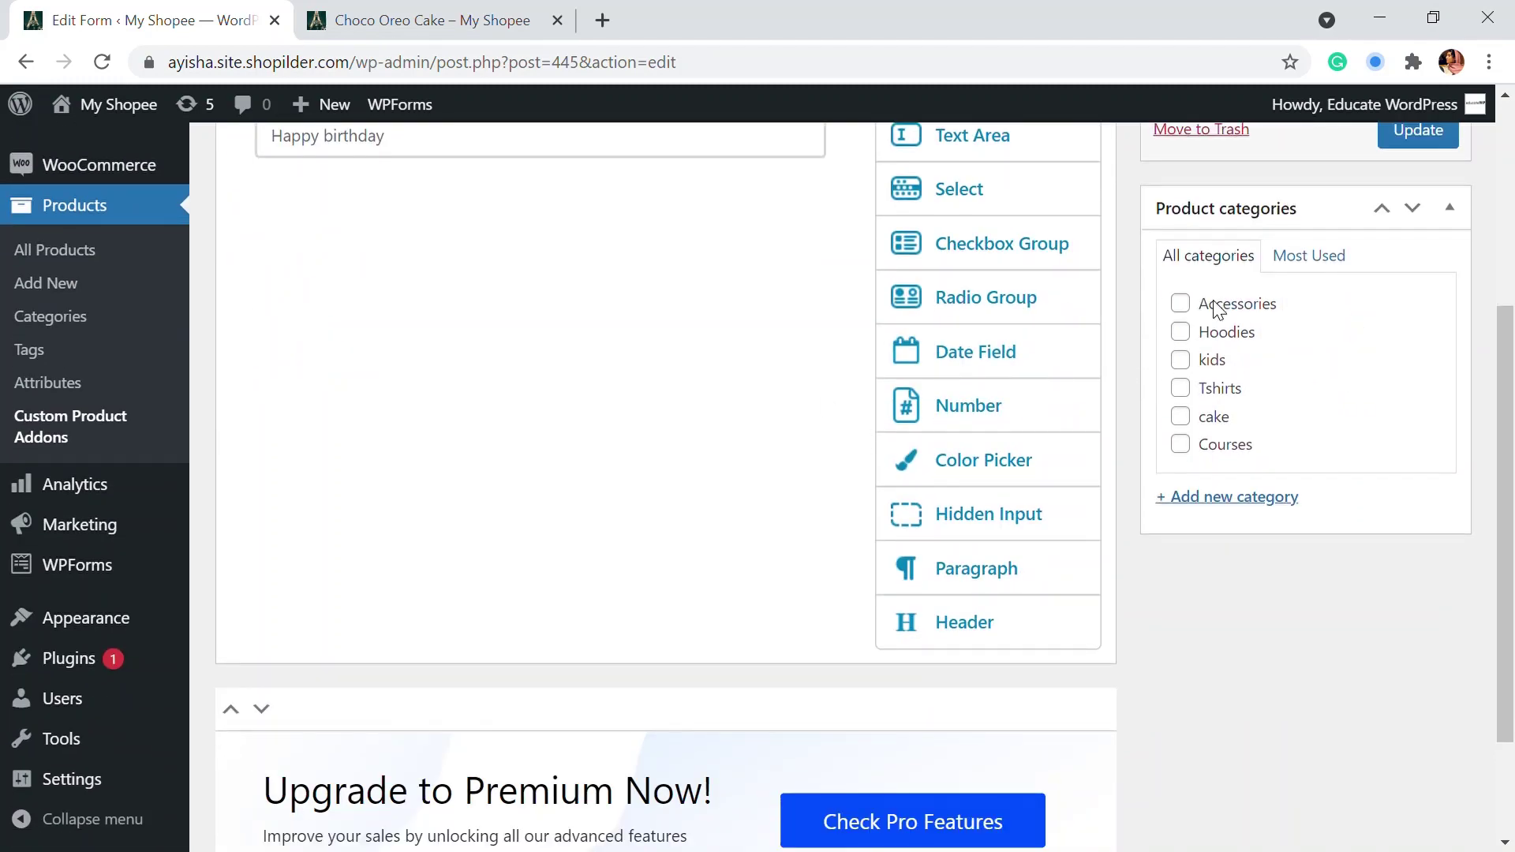
{"action": "scroll", "coordinate": [1207, 296], "scroll_direction": "up", "scroll_amount": 3}
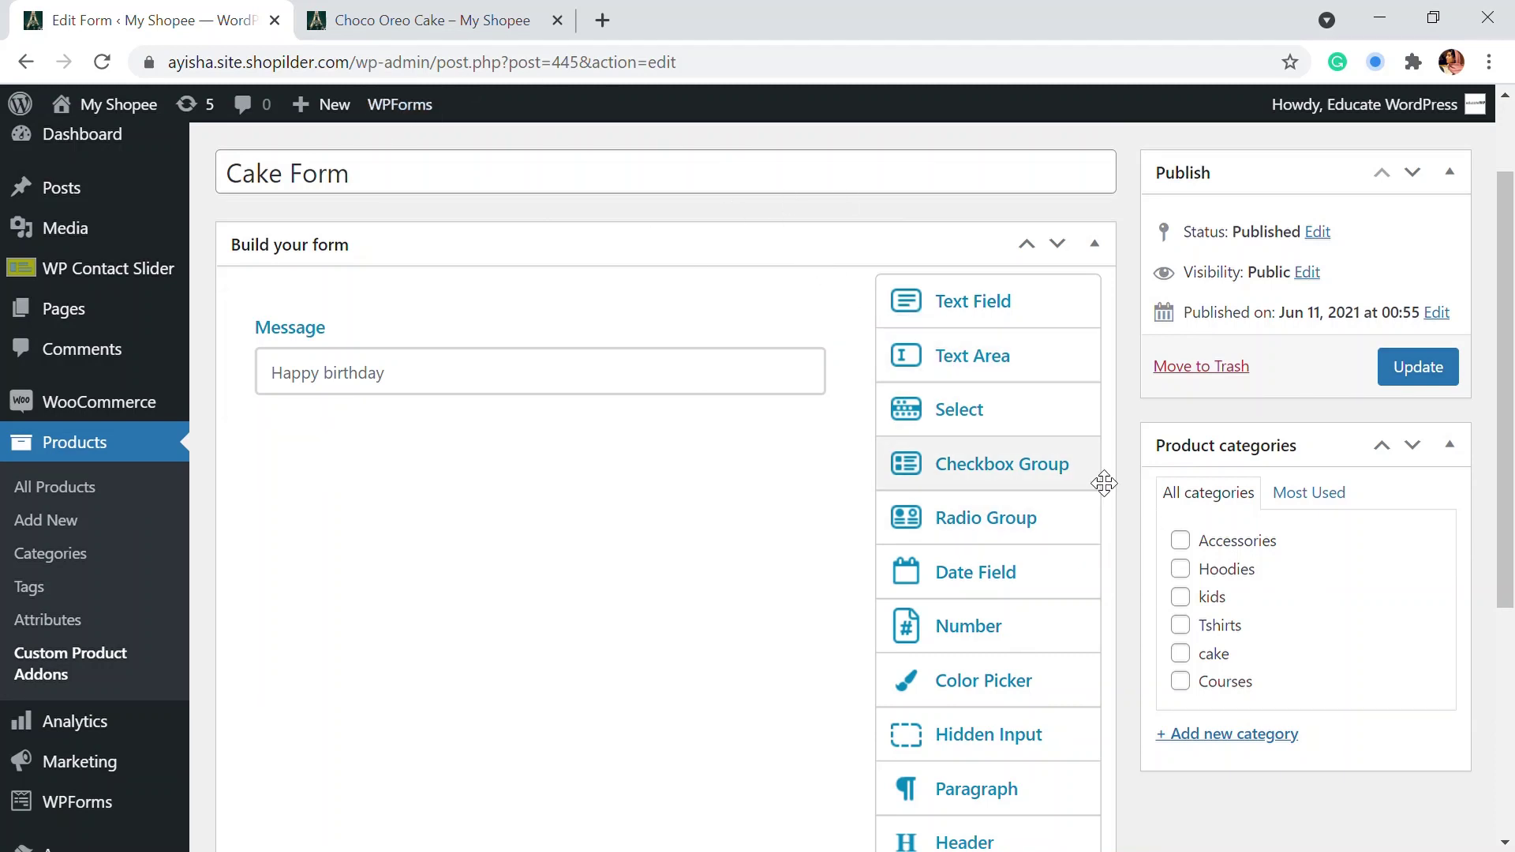
{"action": "scroll", "coordinate": [1234, 609], "scroll_direction": "down", "scroll_amount": 2}
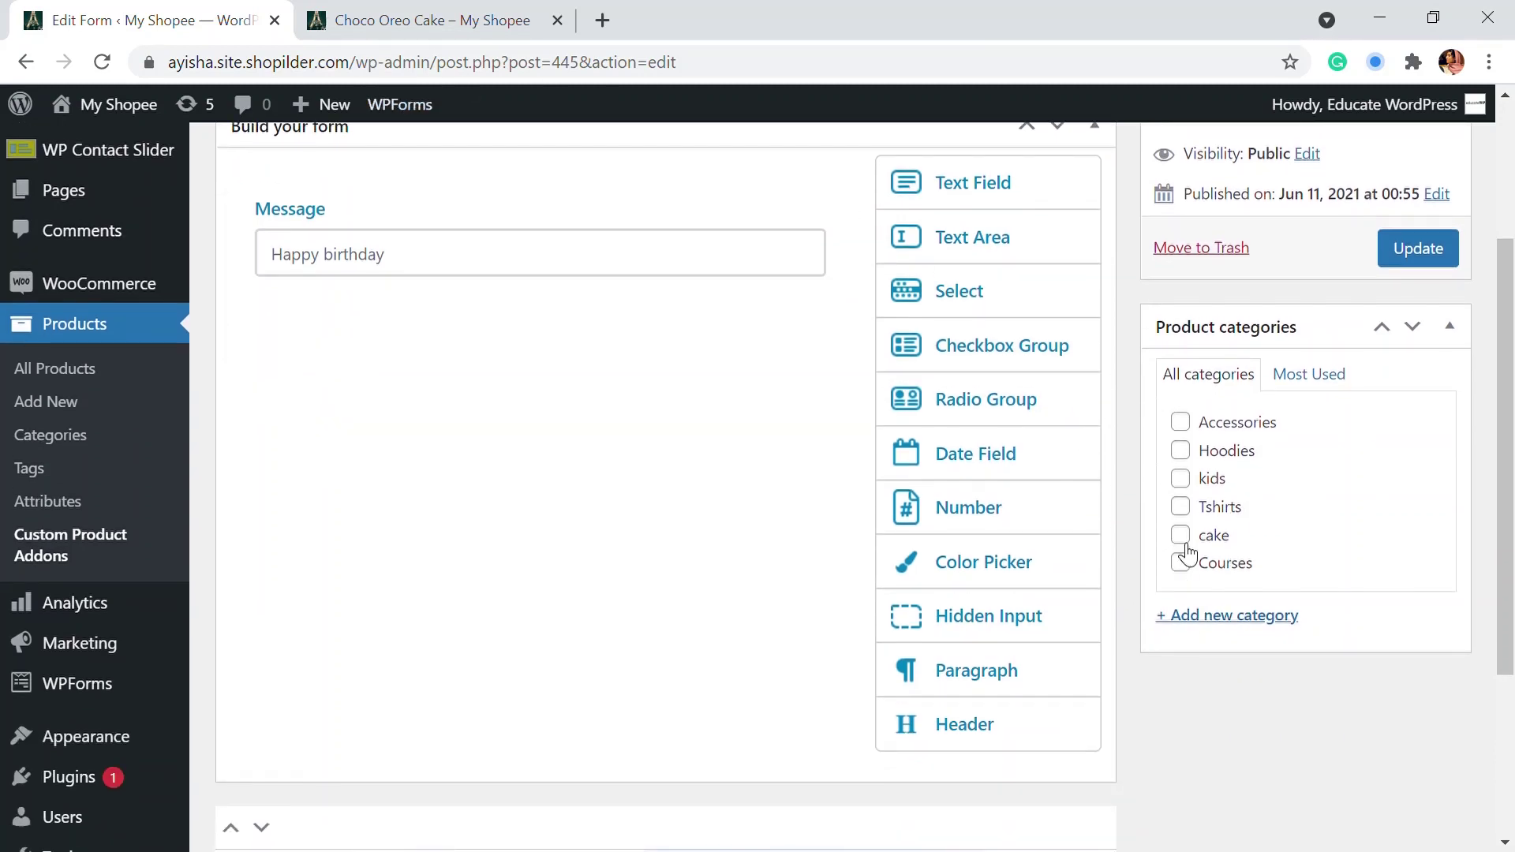
{"action": "left_click", "coordinate": [1182, 538]}
{"action": "left_click", "coordinate": [1418, 259]}
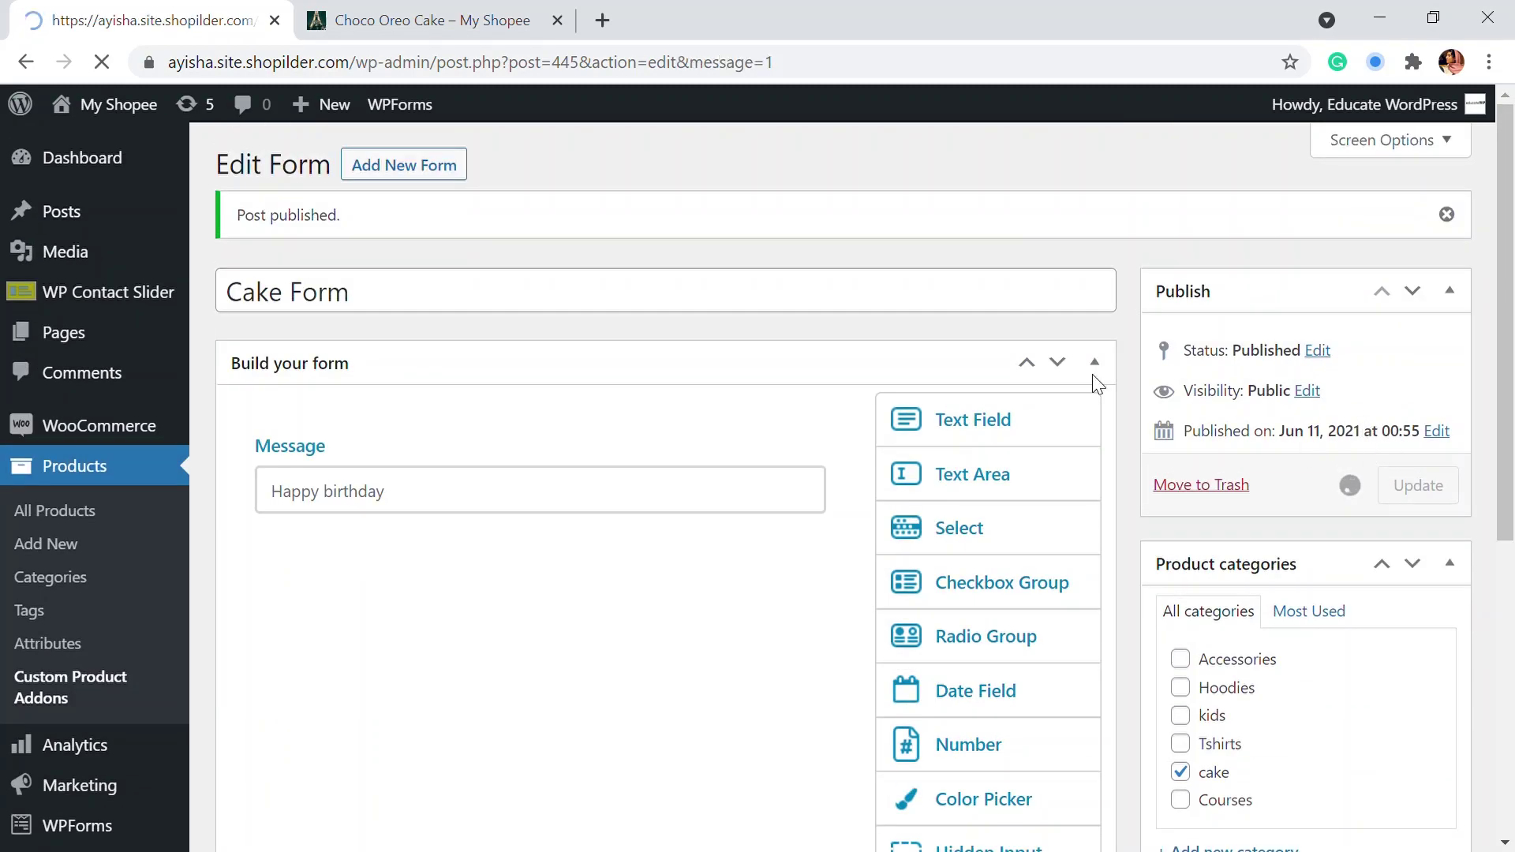
{"action": "scroll", "coordinate": [1210, 565], "scroll_direction": "down", "scroll_amount": 6}
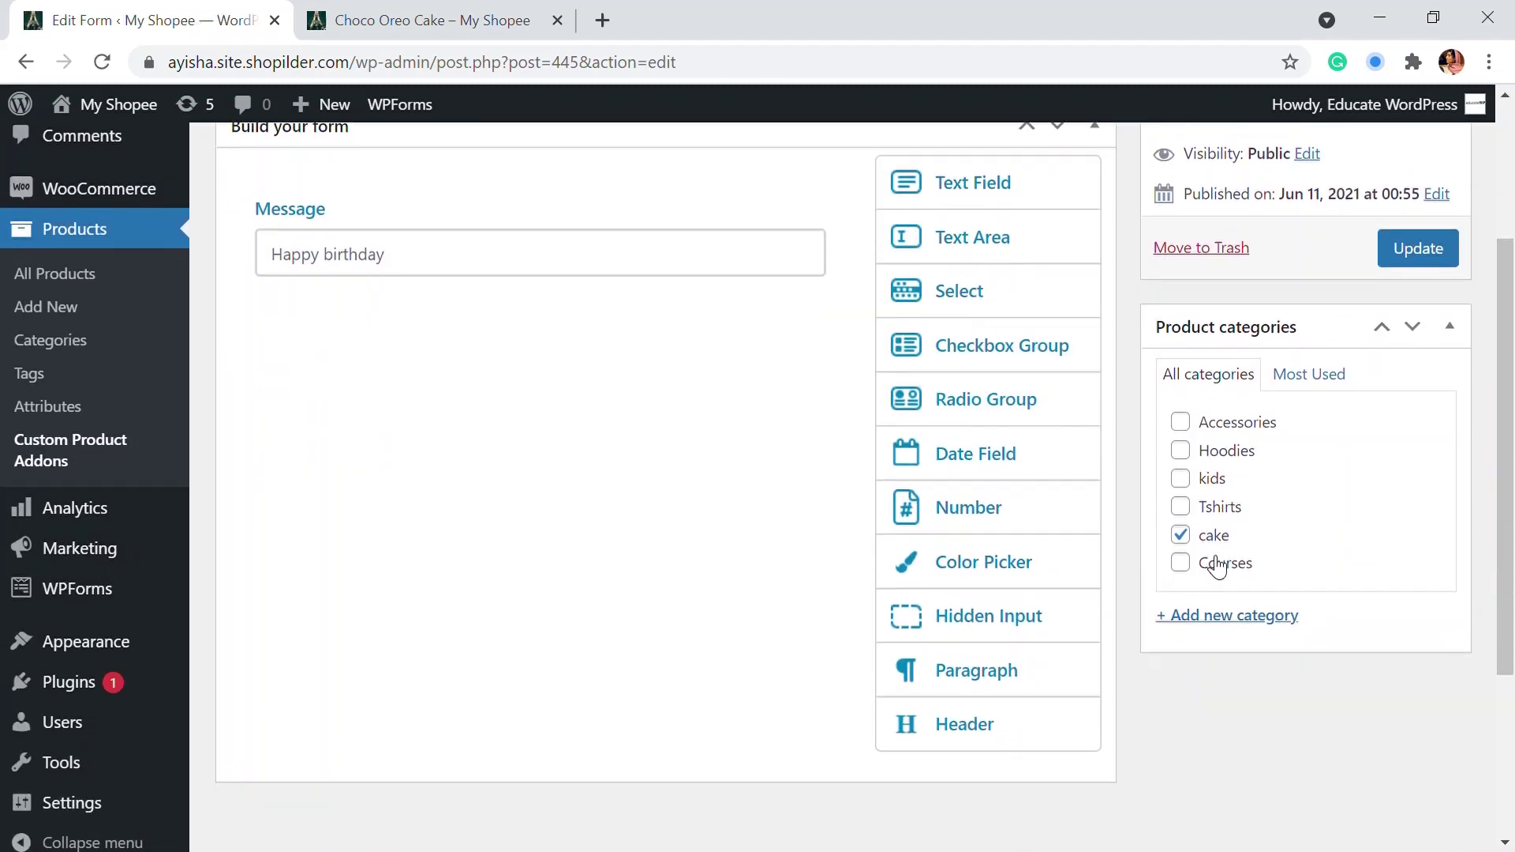
{"action": "scroll", "coordinate": [1072, 463], "scroll_direction": "up", "scroll_amount": 8}
{"action": "left_click", "coordinate": [436, 13]}
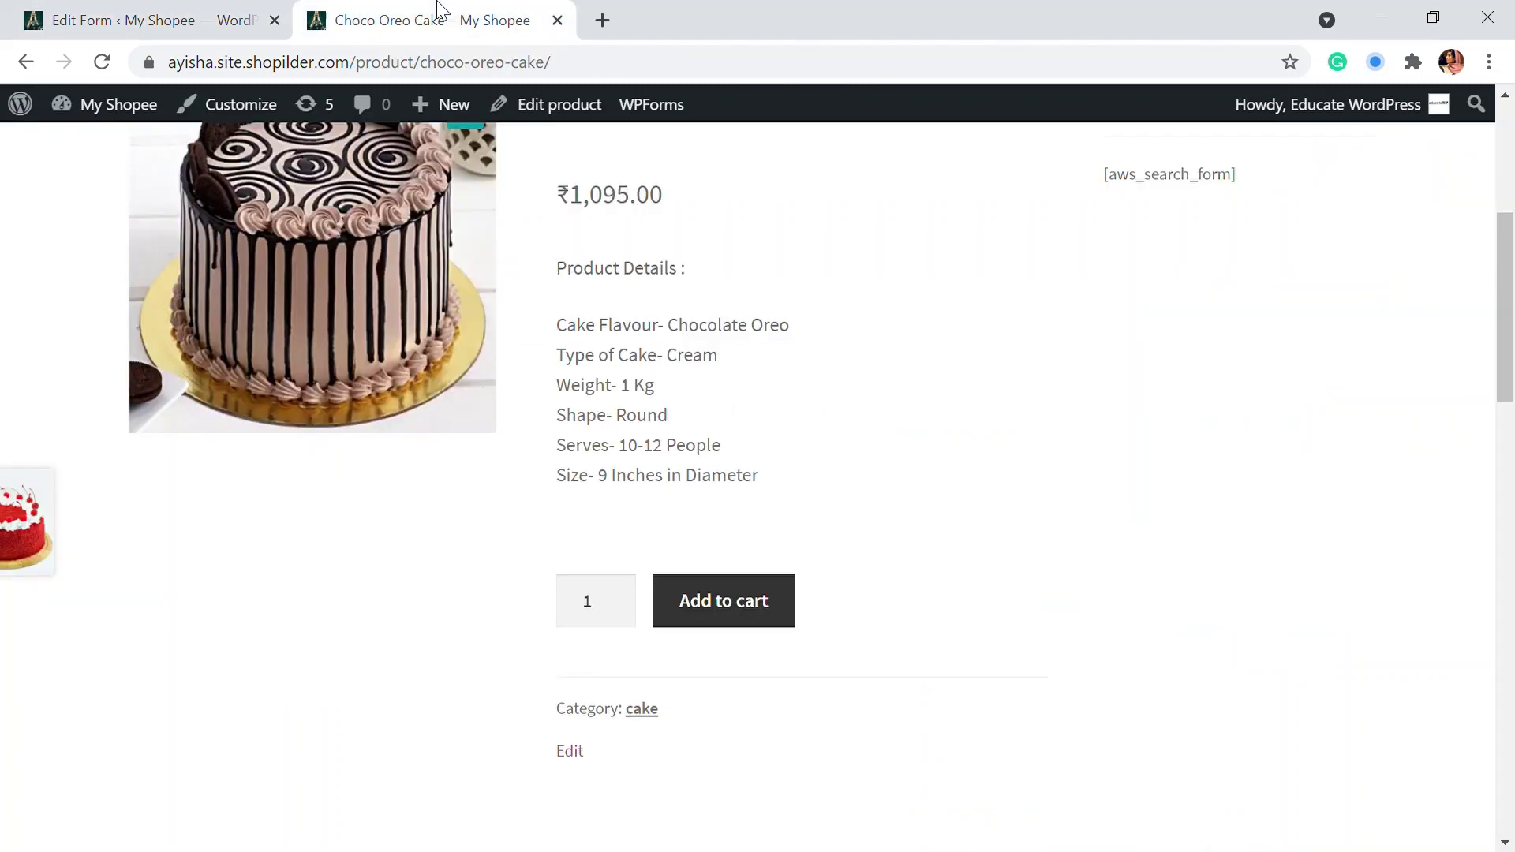
{"action": "left_click", "coordinate": [101, 62]}
{"action": "scroll", "coordinate": [914, 451], "scroll_direction": "down", "scroll_amount": 5}
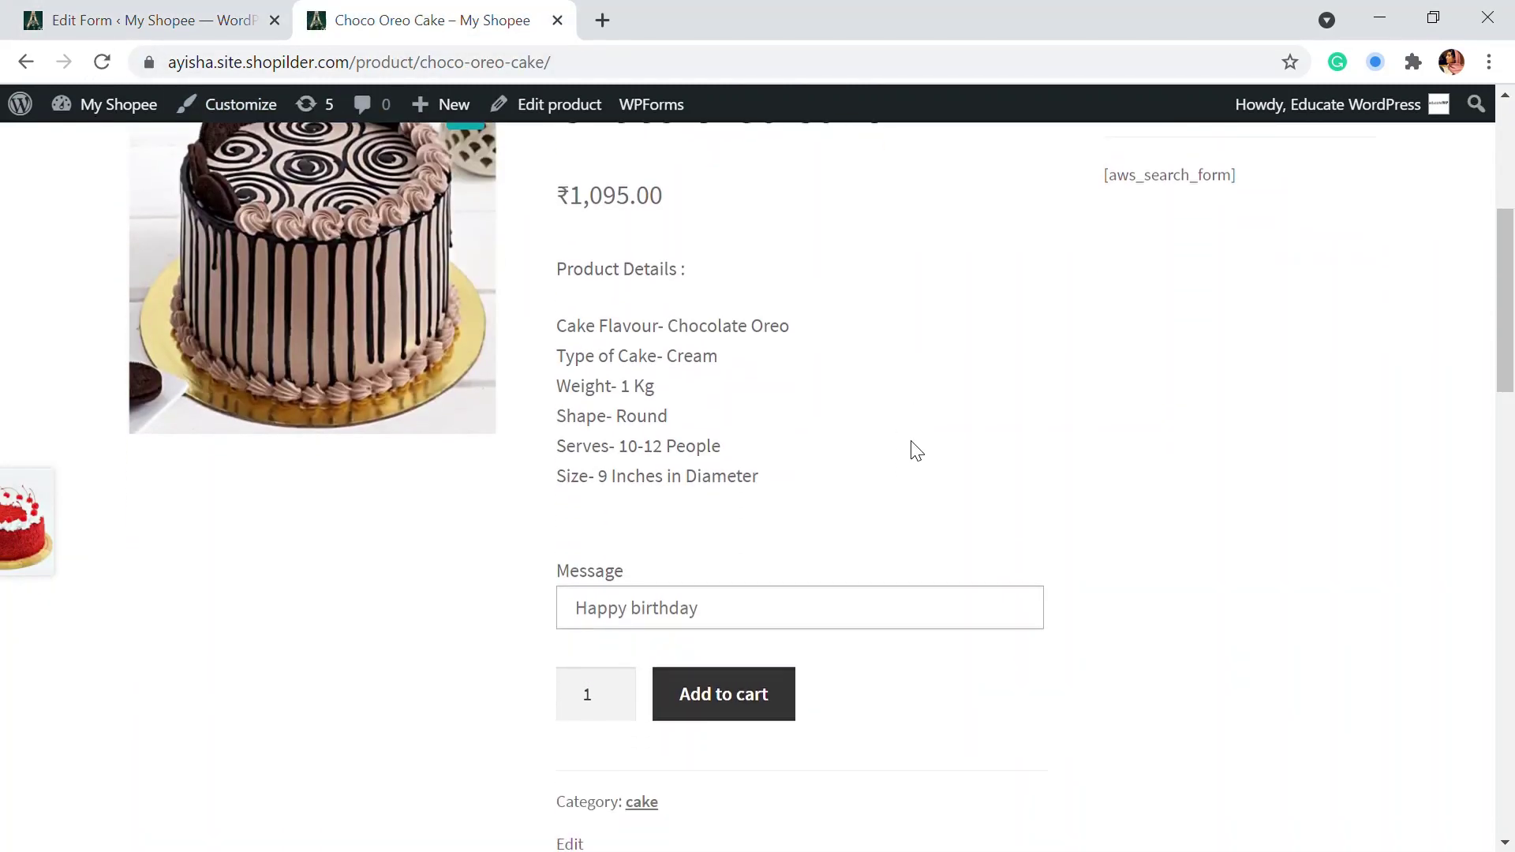
{"action": "left_click", "coordinate": [689, 382]}
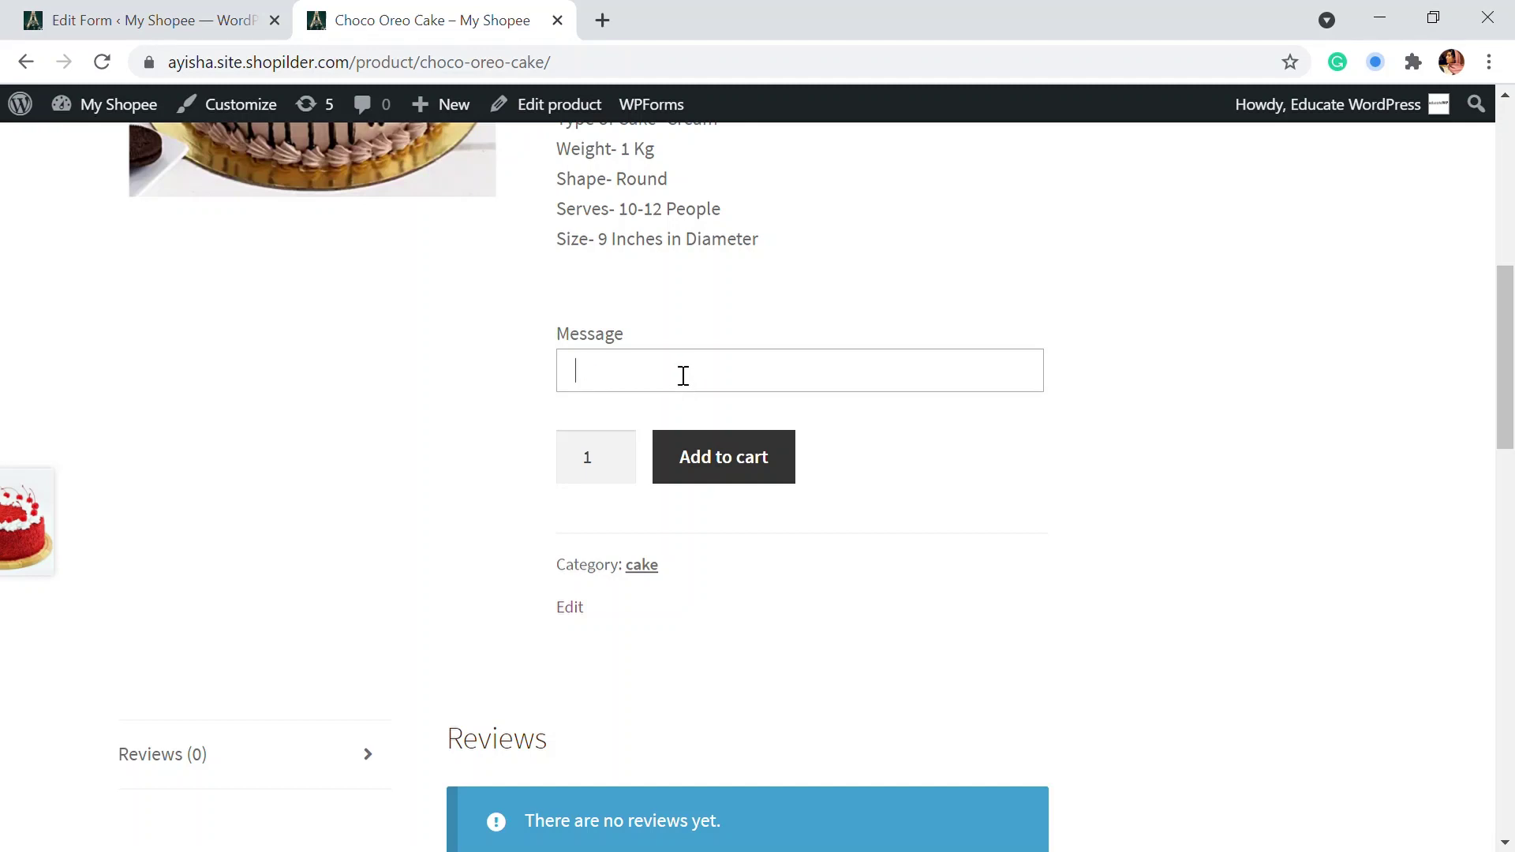
{"action": "scroll", "coordinate": [882, 453], "scroll_direction": "up", "scroll_amount": 5}
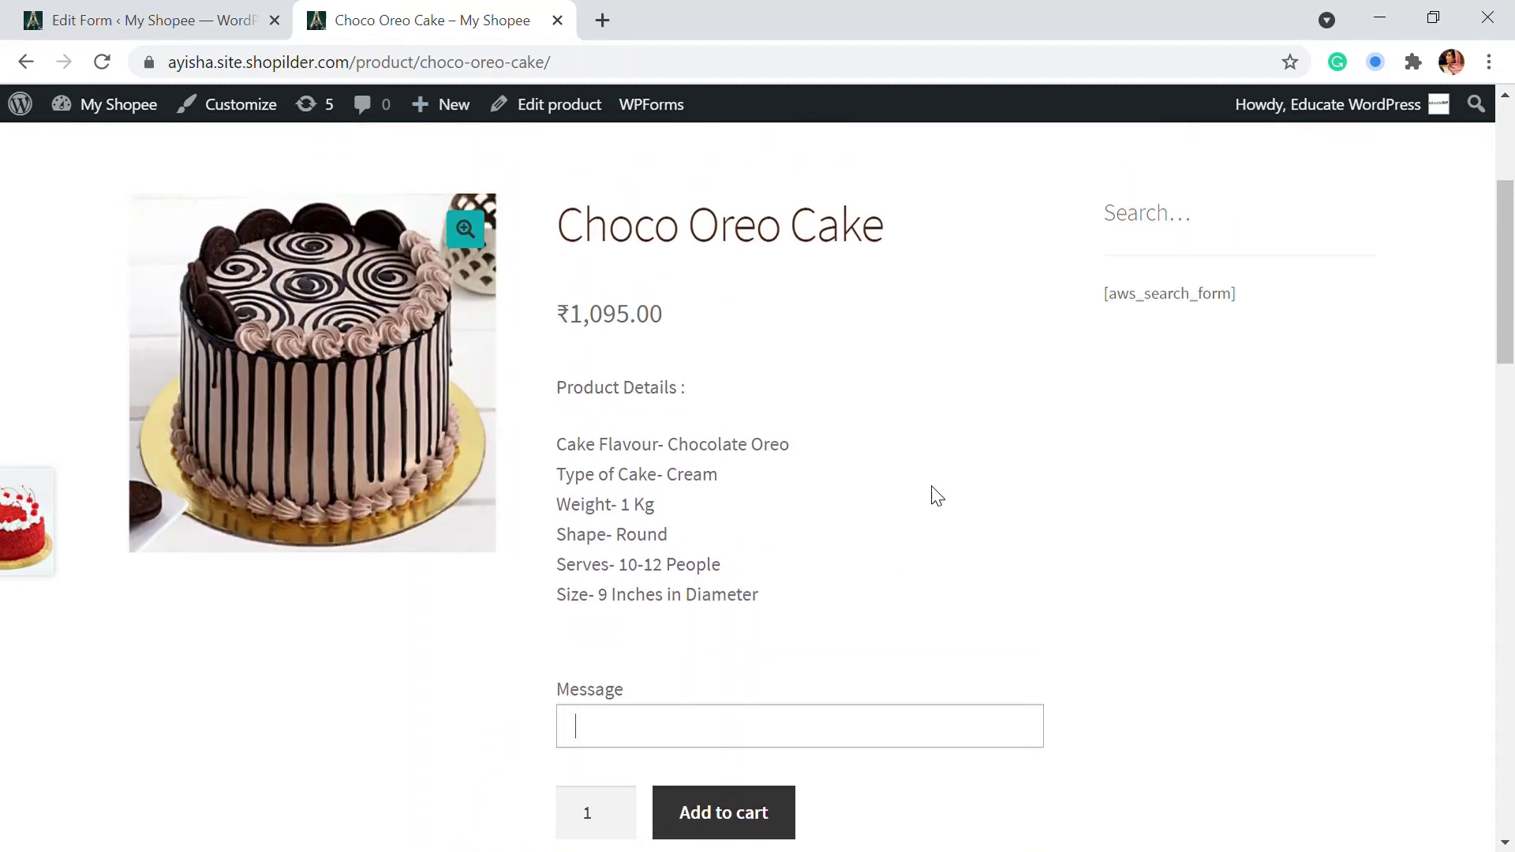
{"action": "scroll", "coordinate": [970, 351], "scroll_direction": "up", "scroll_amount": 2}
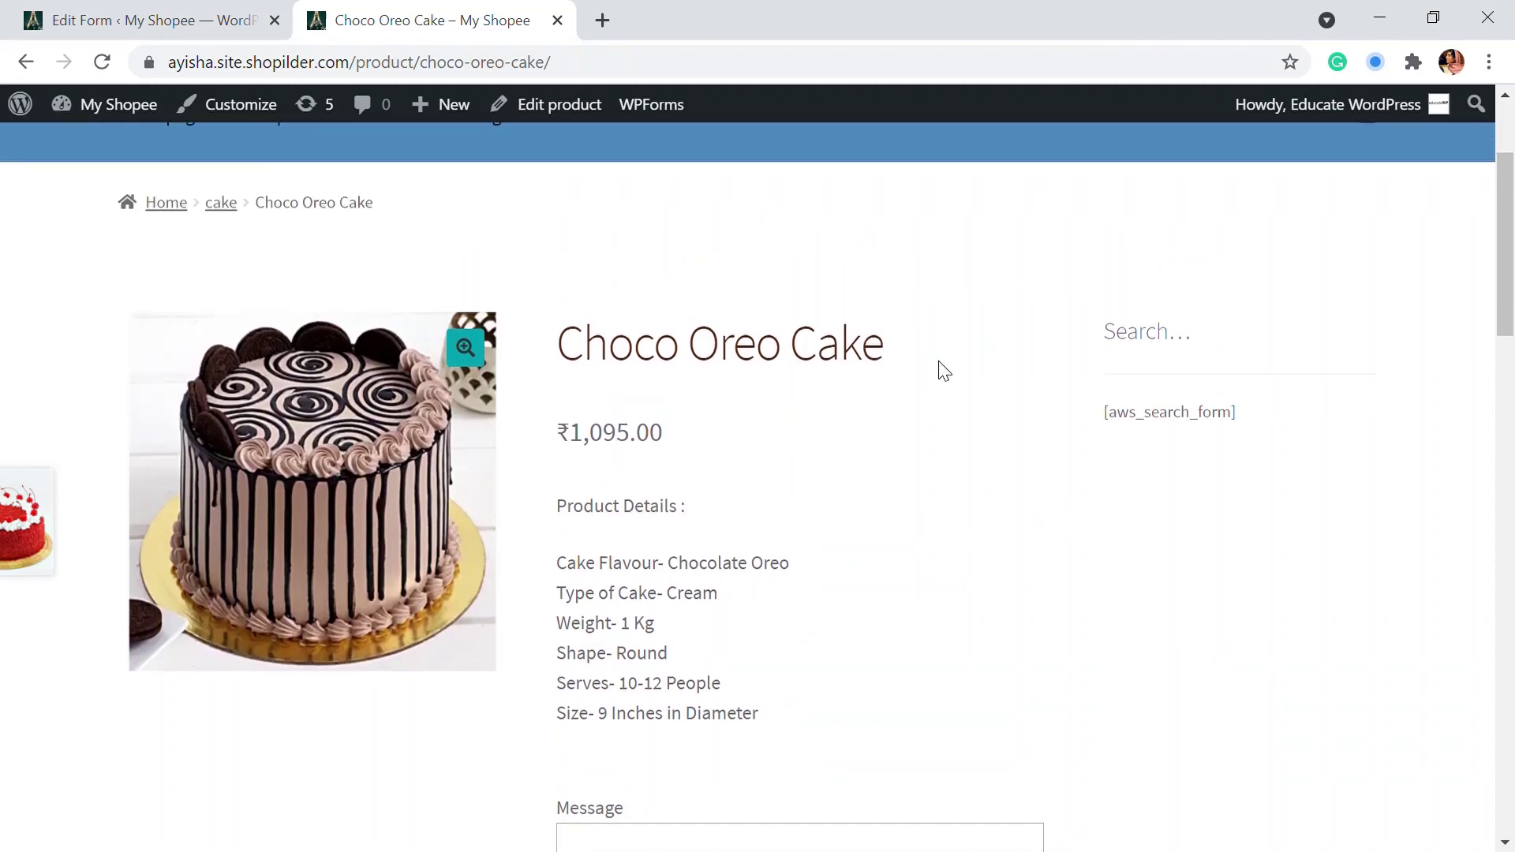
{"action": "scroll", "coordinate": [838, 499], "scroll_direction": "down", "scroll_amount": 1}
{"action": "scroll", "coordinate": [943, 473], "scroll_direction": "up", "scroll_amount": 3}
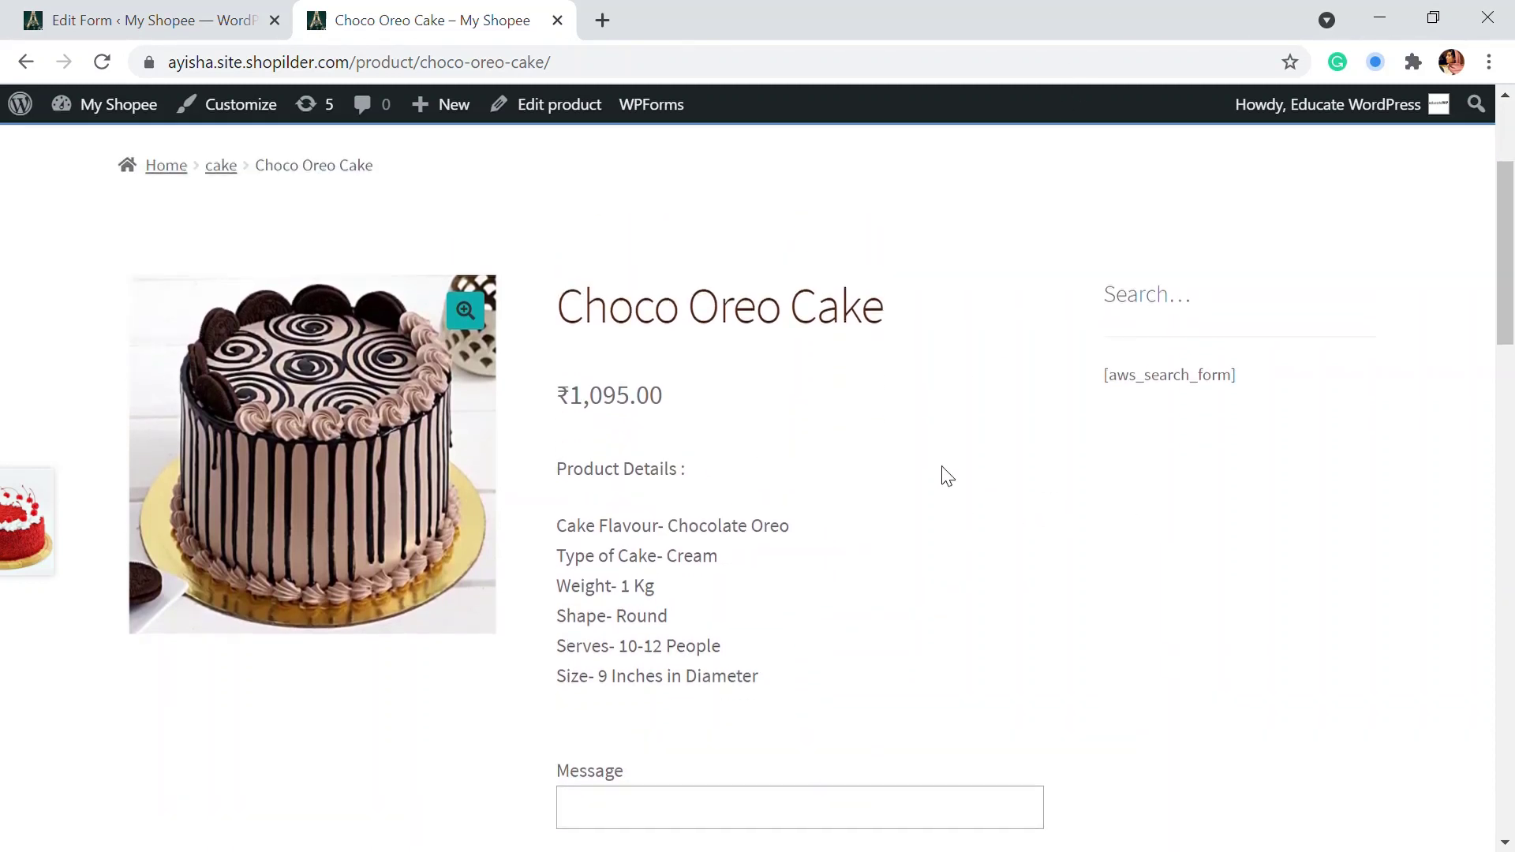
{"action": "scroll", "coordinate": [860, 517], "scroll_direction": "down", "scroll_amount": 1}
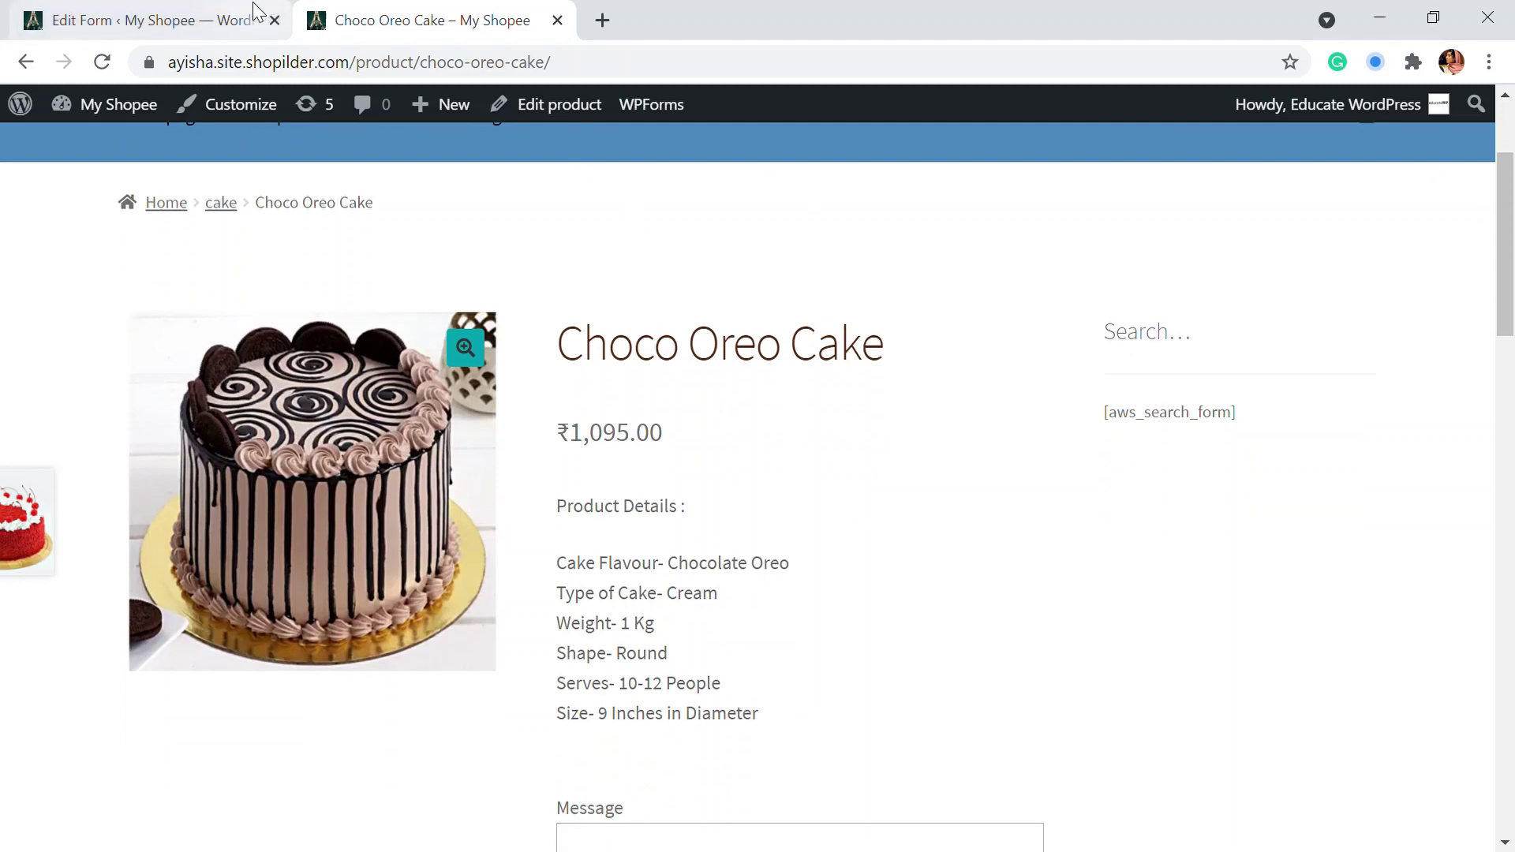
{"action": "left_click", "coordinate": [23, 11]}
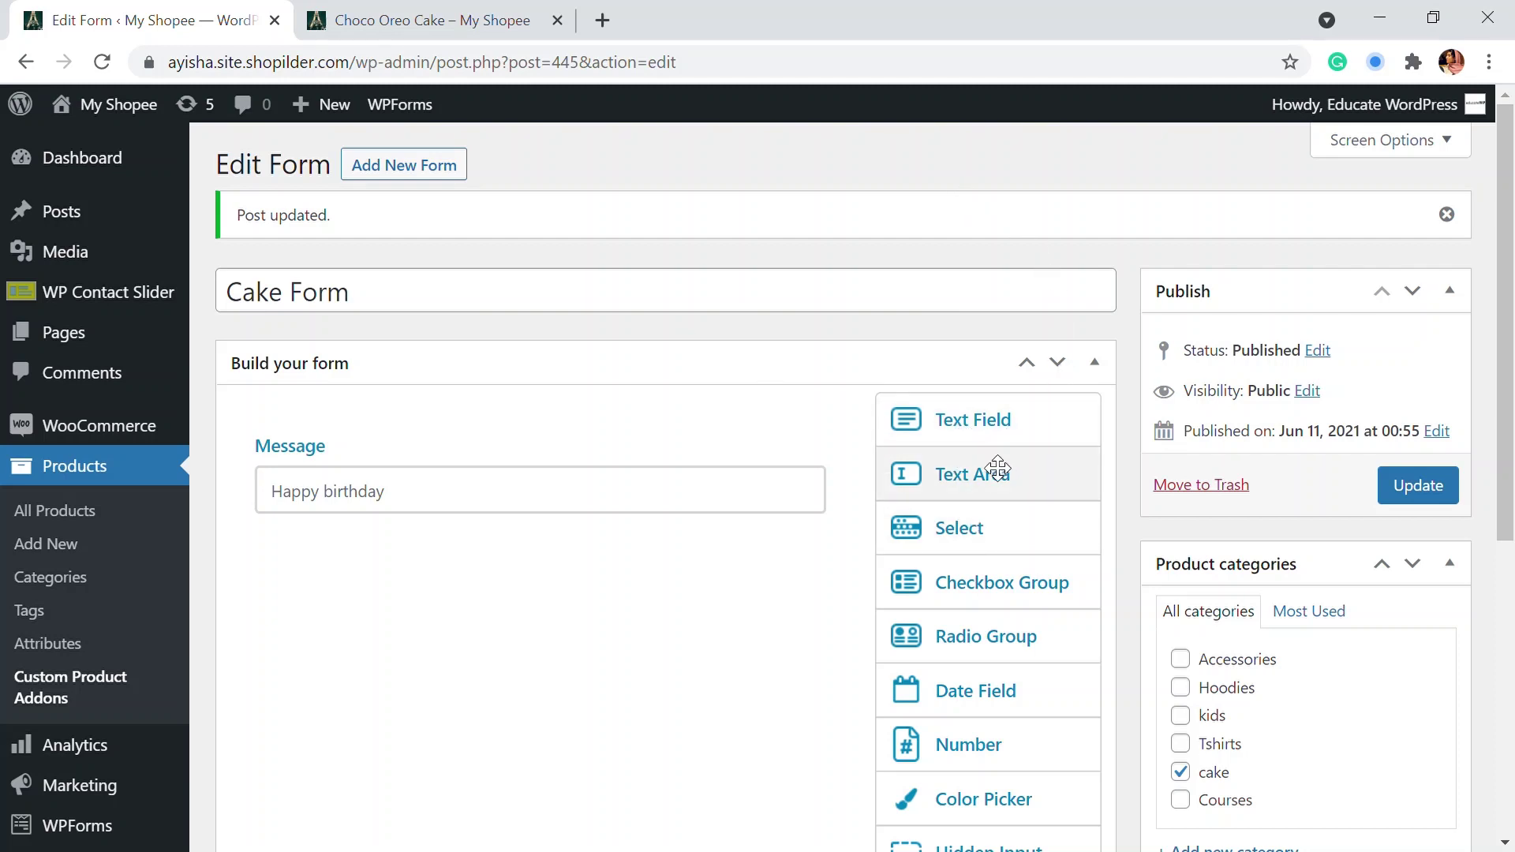
Drop a text field under Message, relabel it 'Special Instructions', and close its settings.
{"action": "left_click_drag", "start_coordinate": [984, 420], "coordinate": [426, 572]}
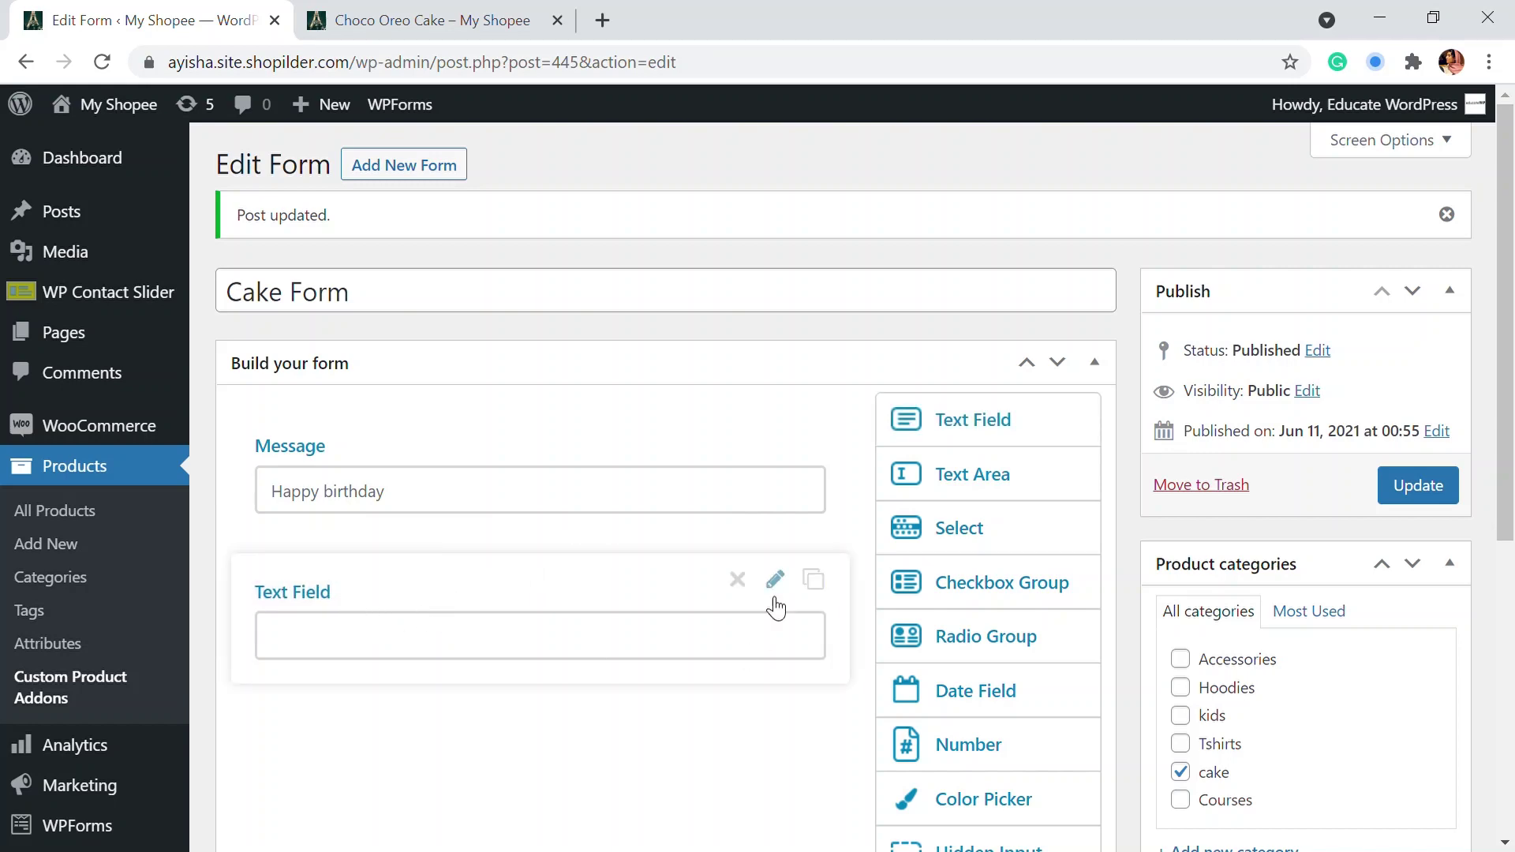
{"action": "left_click", "coordinate": [775, 581]}
{"action": "scroll", "coordinate": [415, 604], "scroll_direction": "down", "scroll_amount": 6}
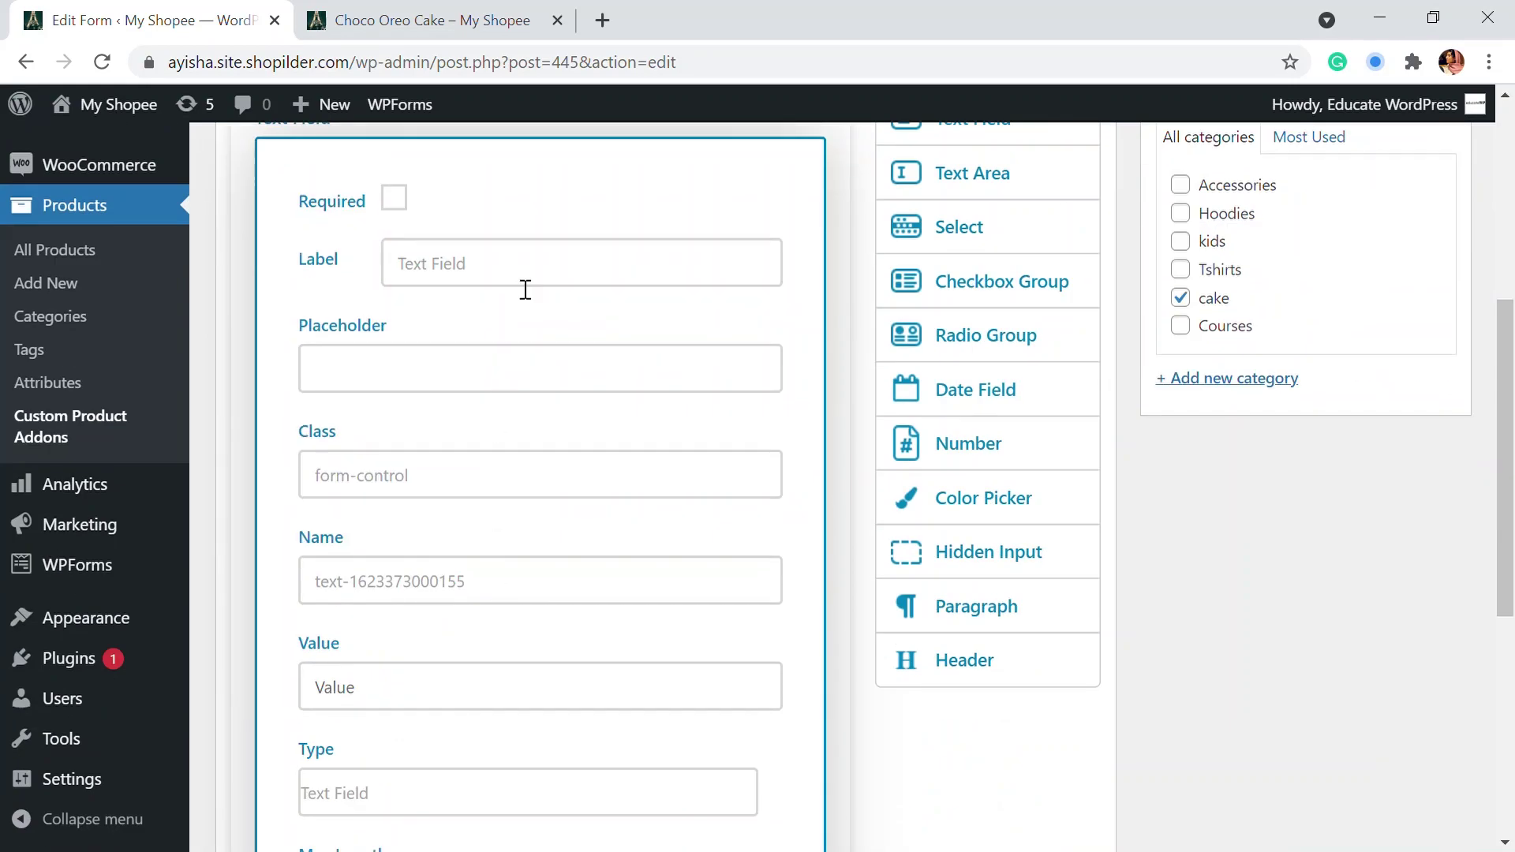
{"action": "left_click_drag", "start_coordinate": [521, 278], "coordinate": [328, 265]}
{"action": "key", "text": "BackSpace"}
{"action": "type", "text": "Special Instructions"}
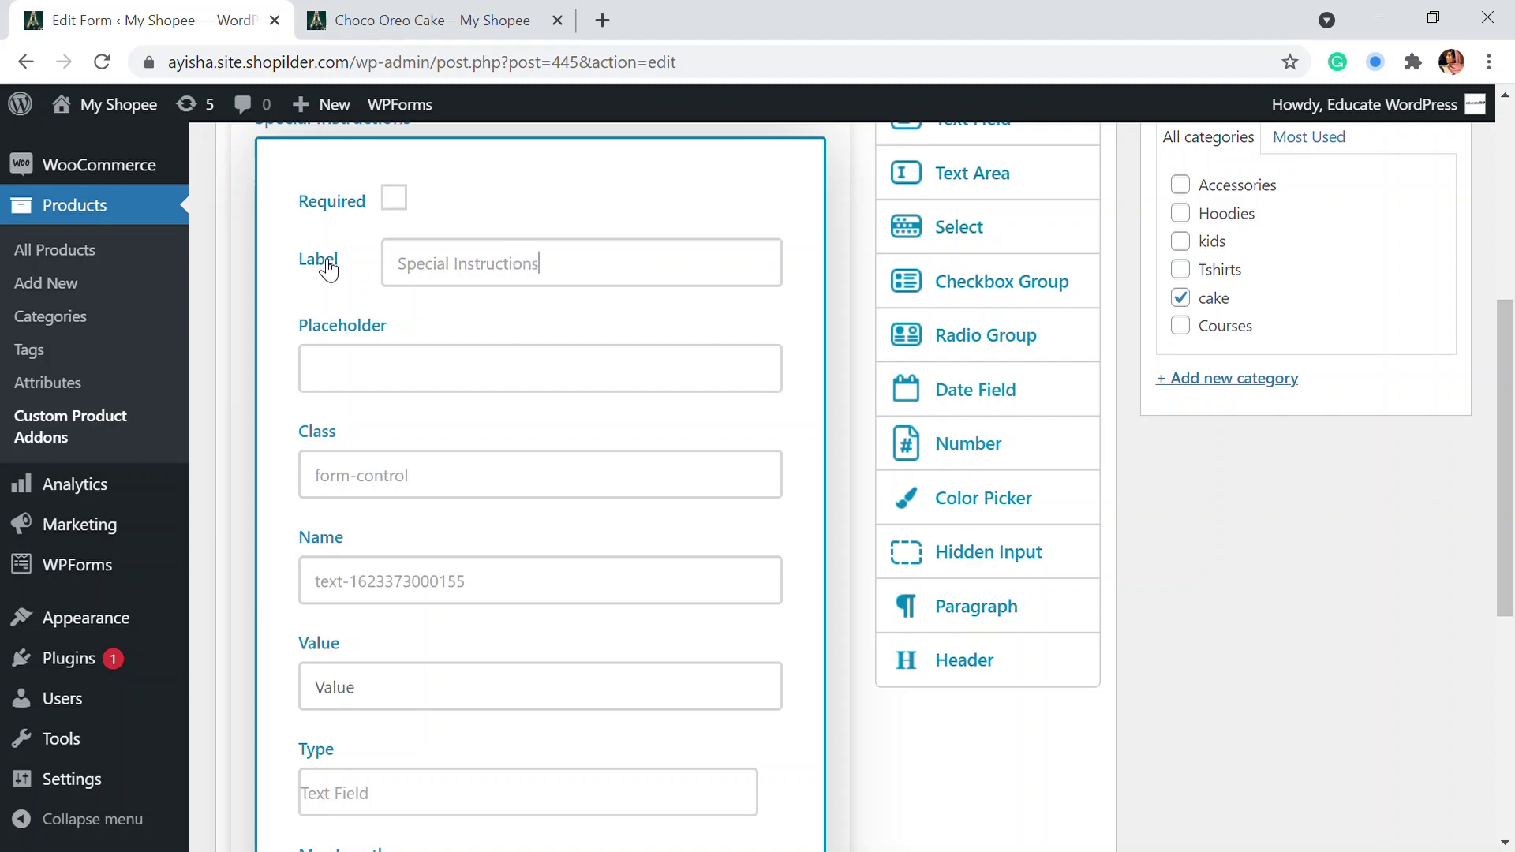
{"action": "scroll", "coordinate": [450, 332], "scroll_direction": "up", "scroll_amount": 3}
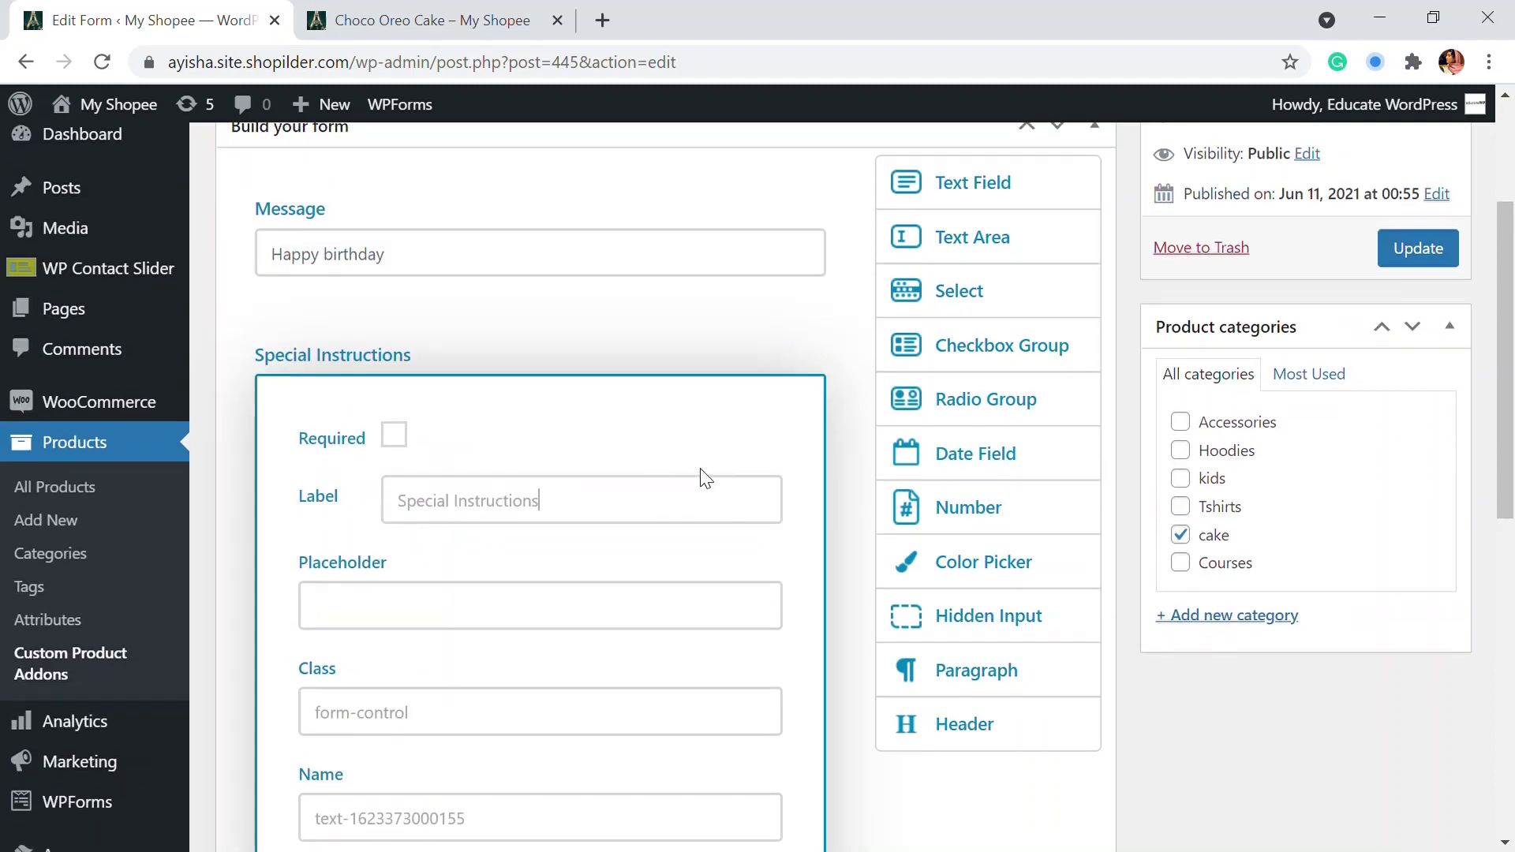
{"action": "scroll", "coordinate": [913, 734], "scroll_direction": "down", "scroll_amount": 10}
{"action": "left_click", "coordinate": [548, 462]}
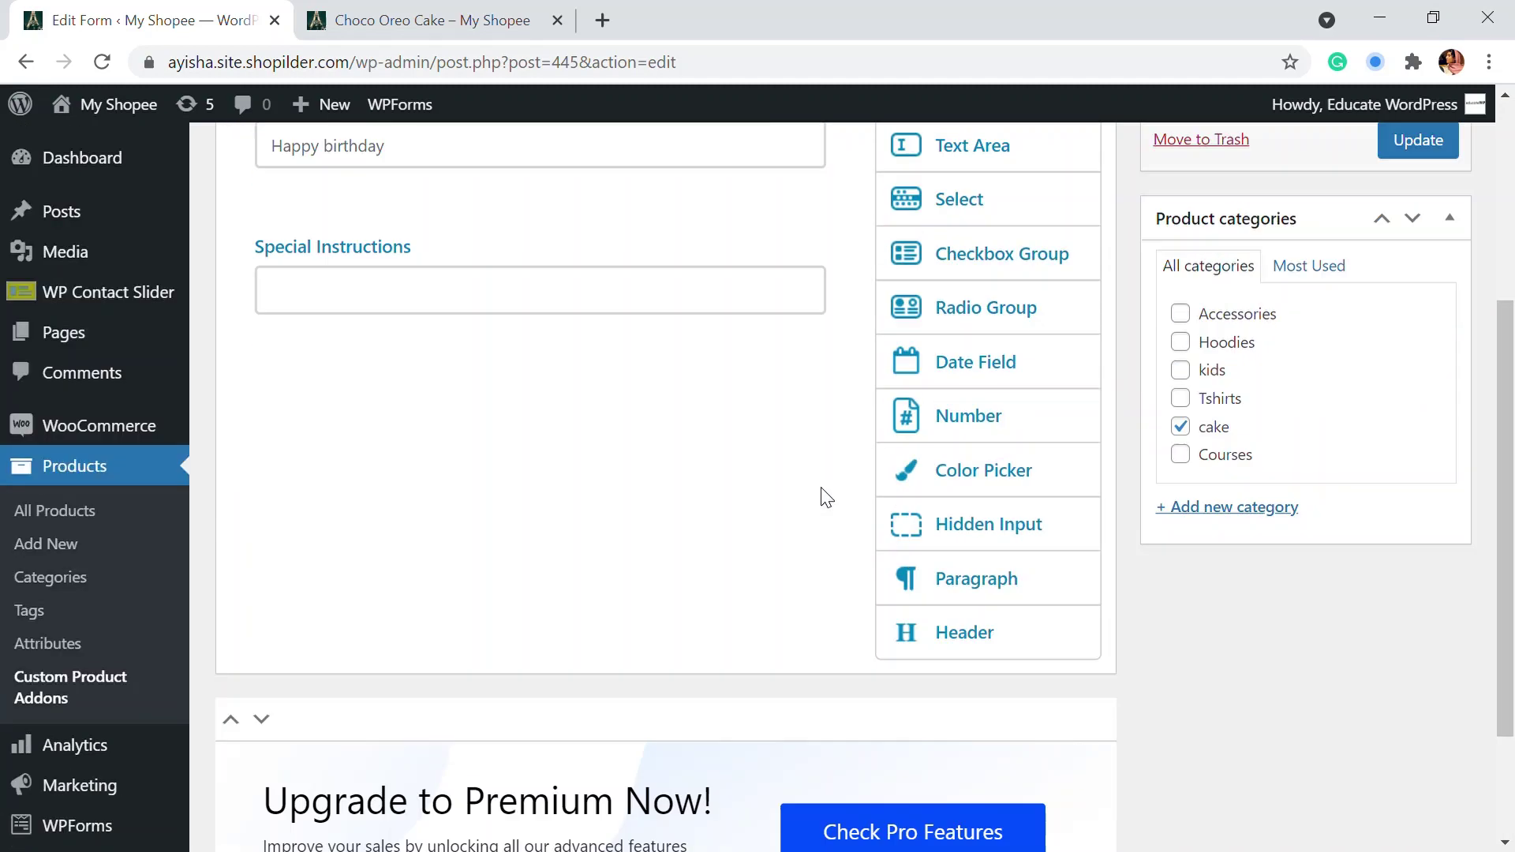
Add a date field labelled 'Delivery date' below Special Instructions.
{"action": "scroll", "coordinate": [825, 497], "scroll_direction": "up", "scroll_amount": 2}
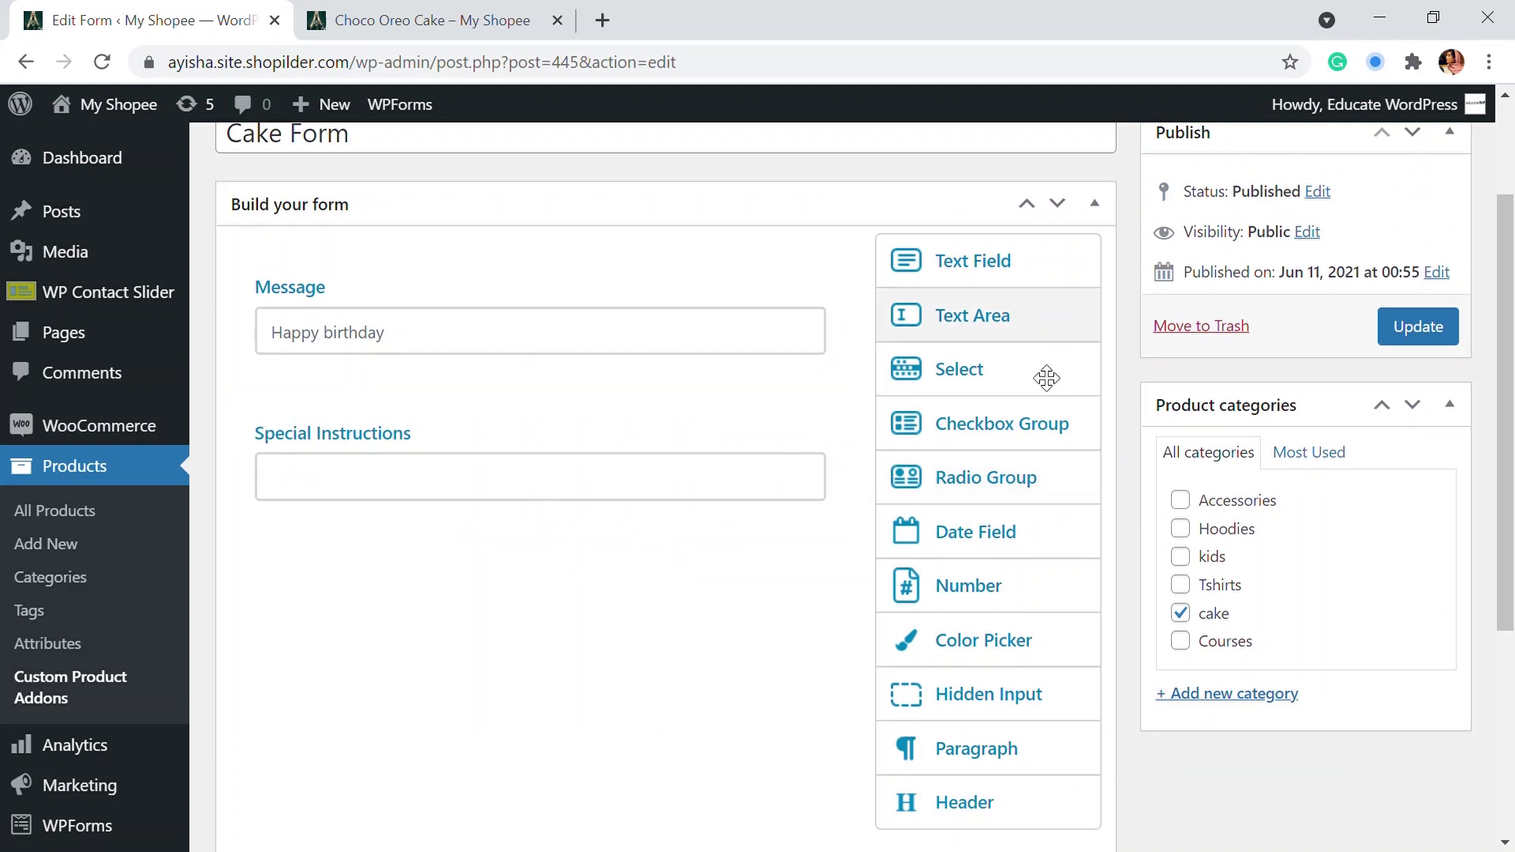
{"action": "scroll", "coordinate": [1010, 694], "scroll_direction": "down", "scroll_amount": 2}
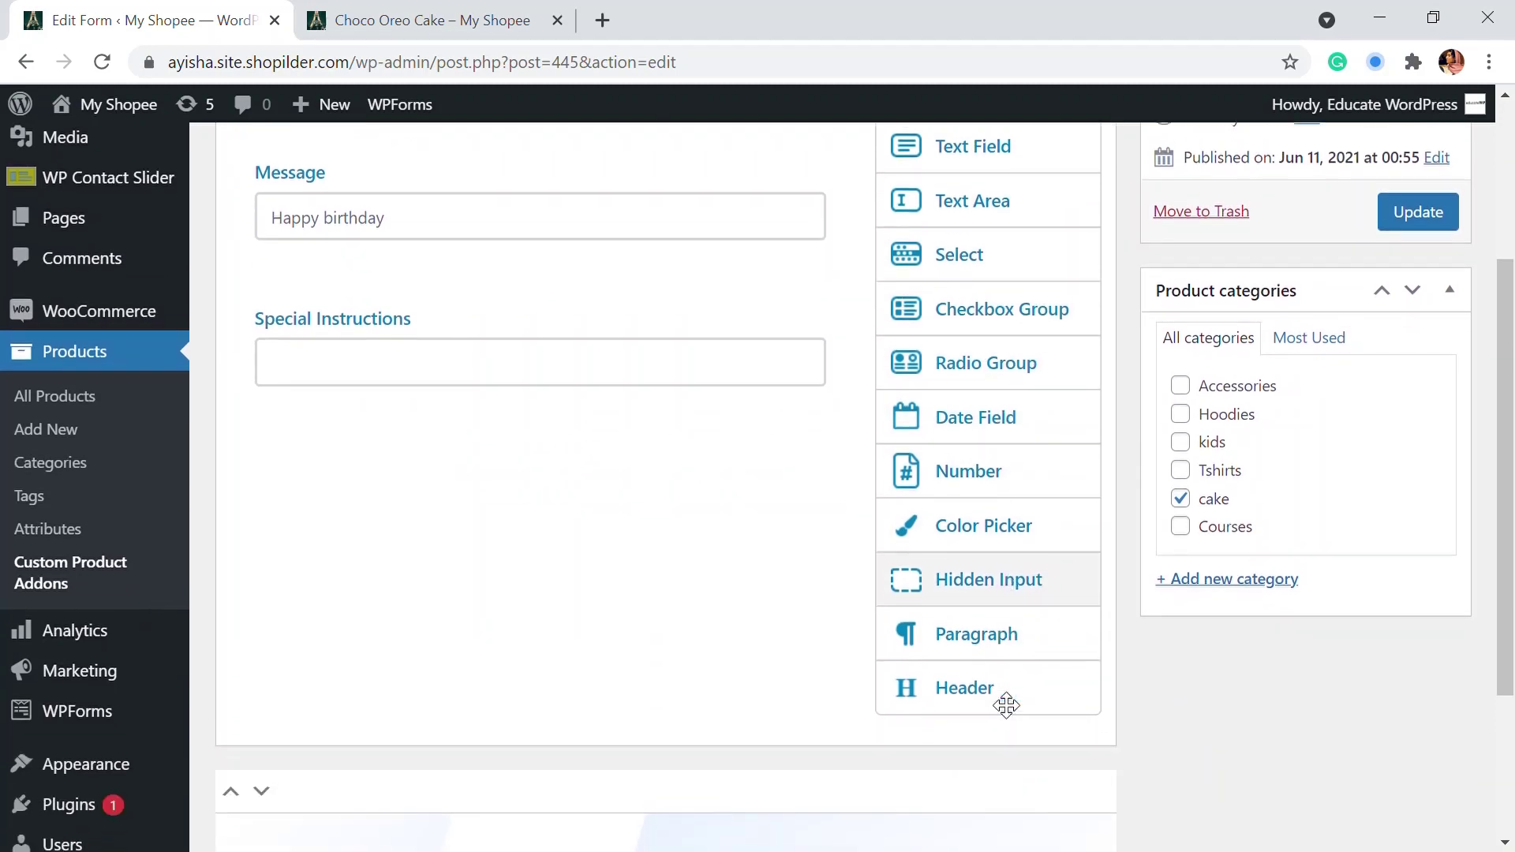
{"action": "scroll", "coordinate": [986, 624], "scroll_direction": "up", "scroll_amount": 2}
{"action": "left_click_drag", "start_coordinate": [988, 549], "coordinate": [474, 554]}
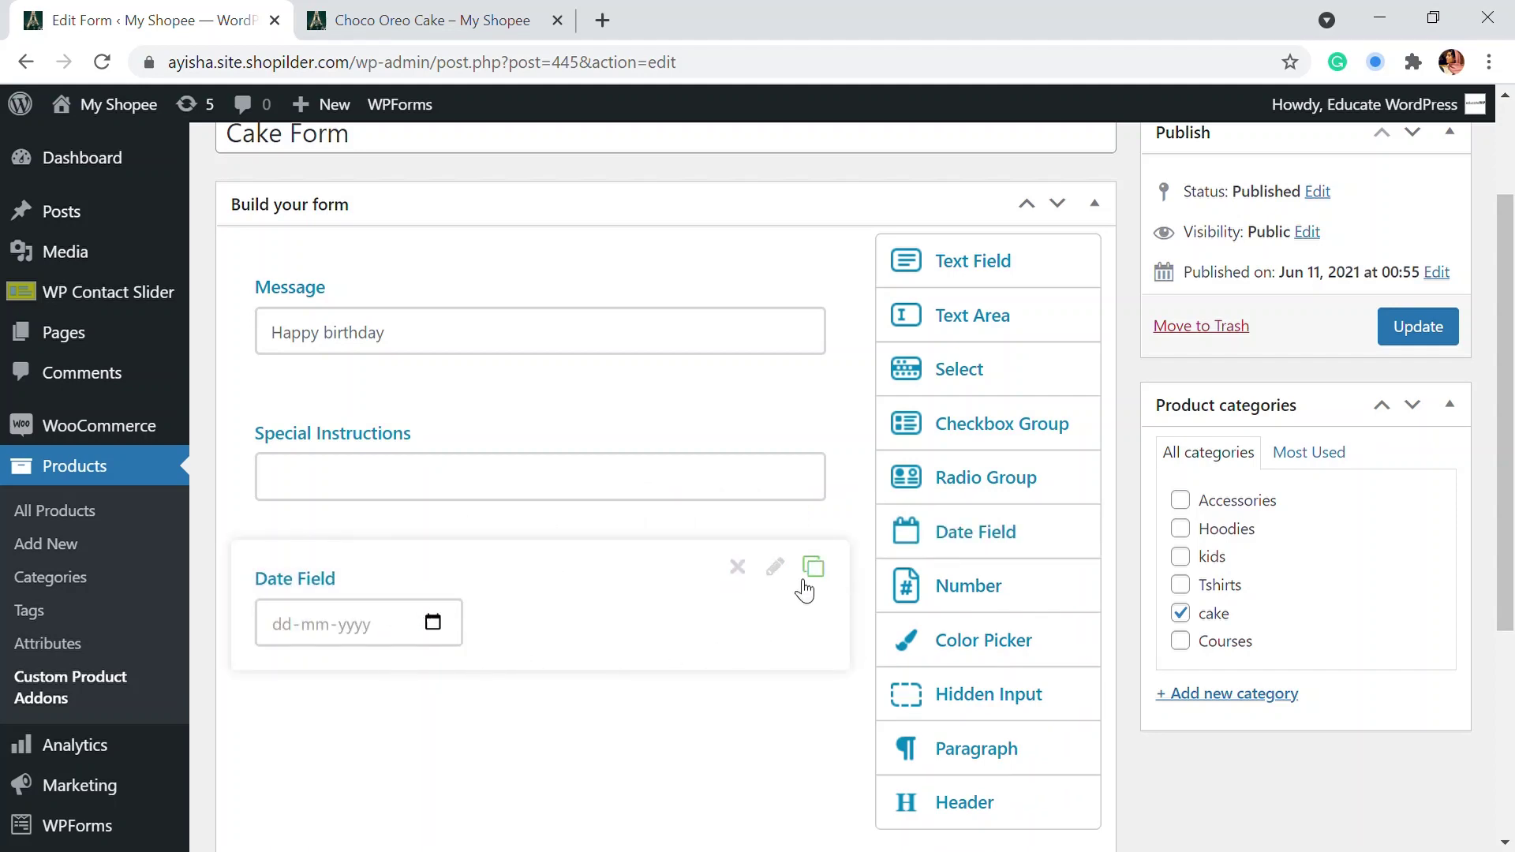
{"action": "left_click", "coordinate": [775, 568]}
{"action": "scroll", "coordinate": [499, 568], "scroll_direction": "down", "scroll_amount": 3}
{"action": "left_click_drag", "start_coordinate": [497, 494], "coordinate": [402, 491]}
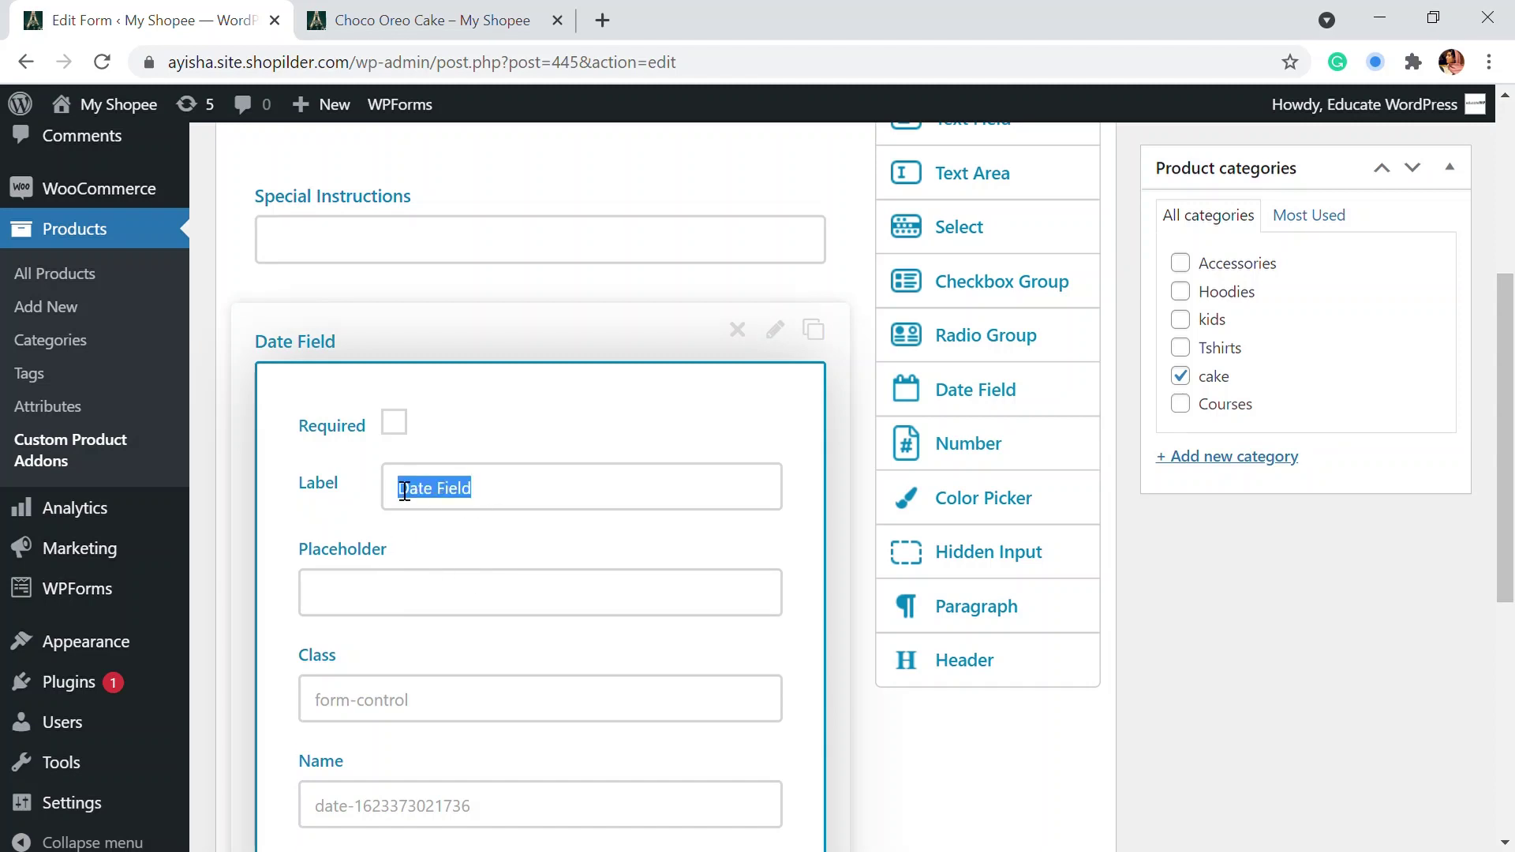
{"action": "key", "text": "BackSpace"}
{"action": "type", "text": "De"}
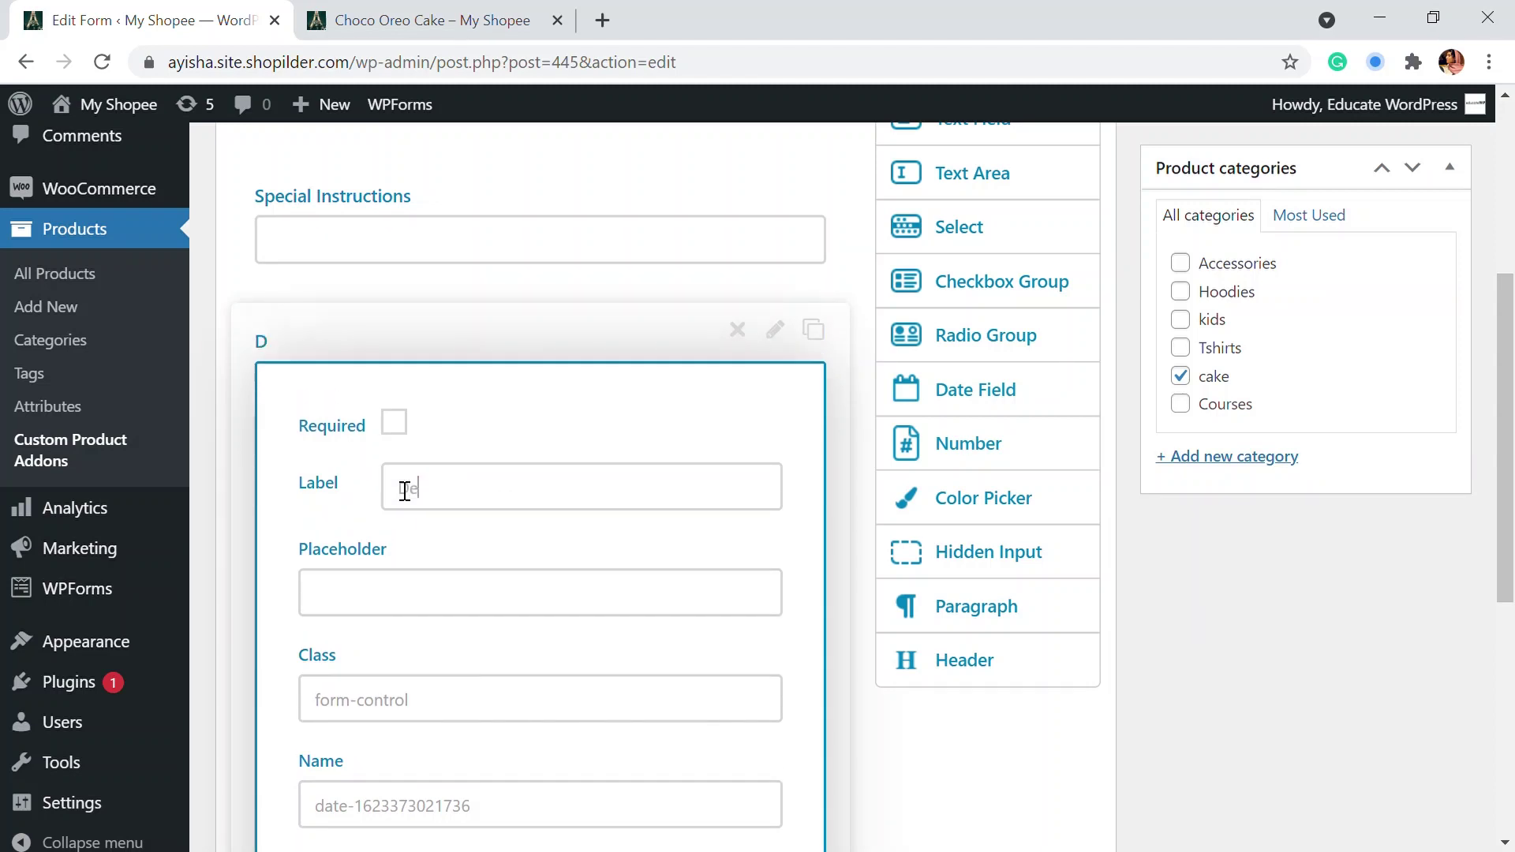
{"action": "type", "text": "livery day"}
Update the Cake Form to save all three fields.
{"action": "scroll", "coordinate": [415, 465], "scroll_direction": "down", "scroll_amount": 5}
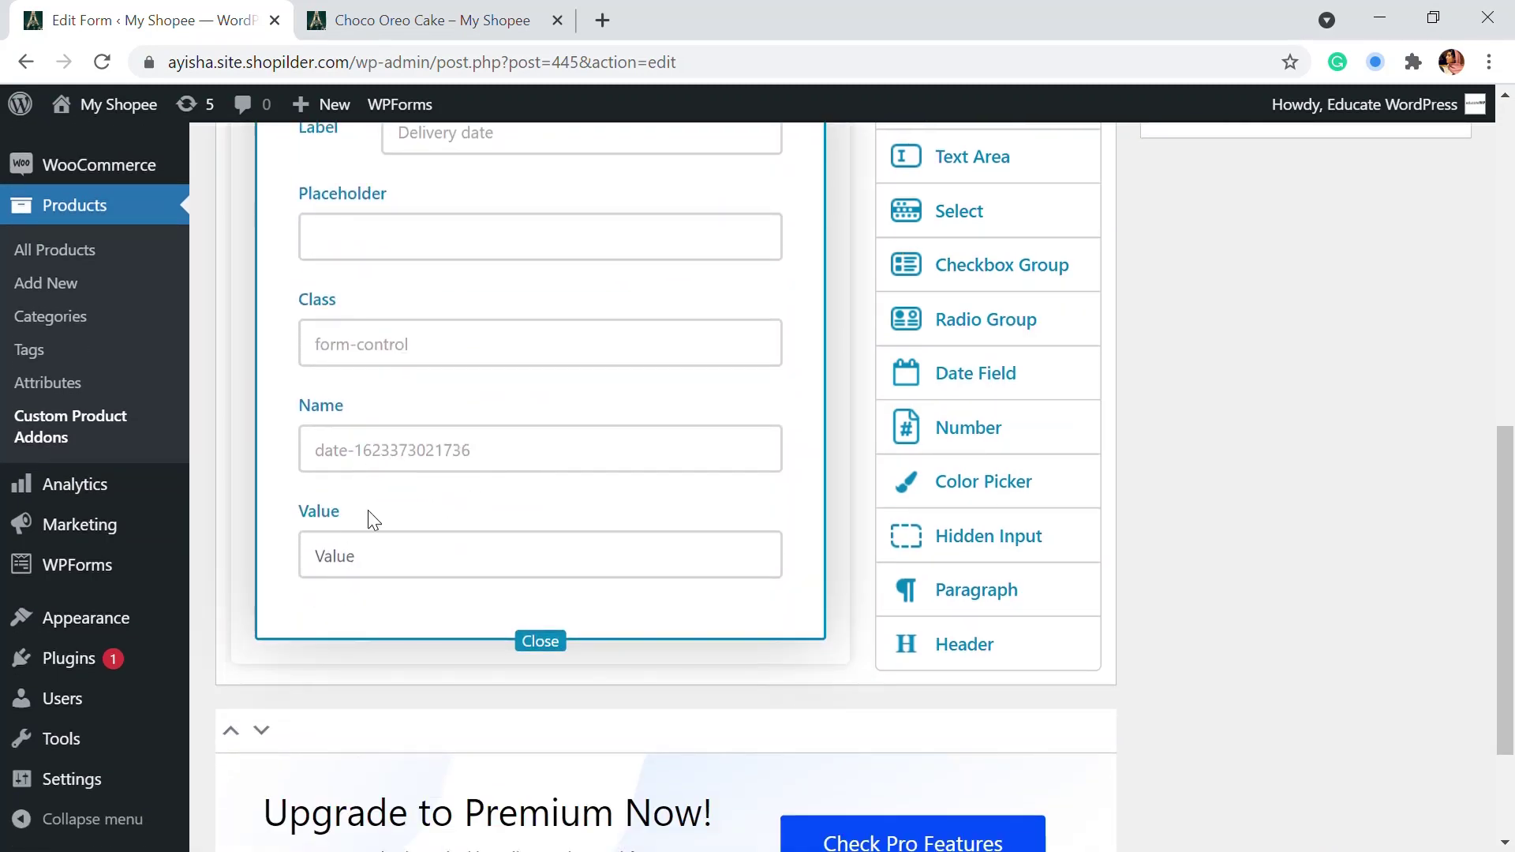
{"action": "scroll", "coordinate": [491, 606], "scroll_direction": "up", "scroll_amount": 8}
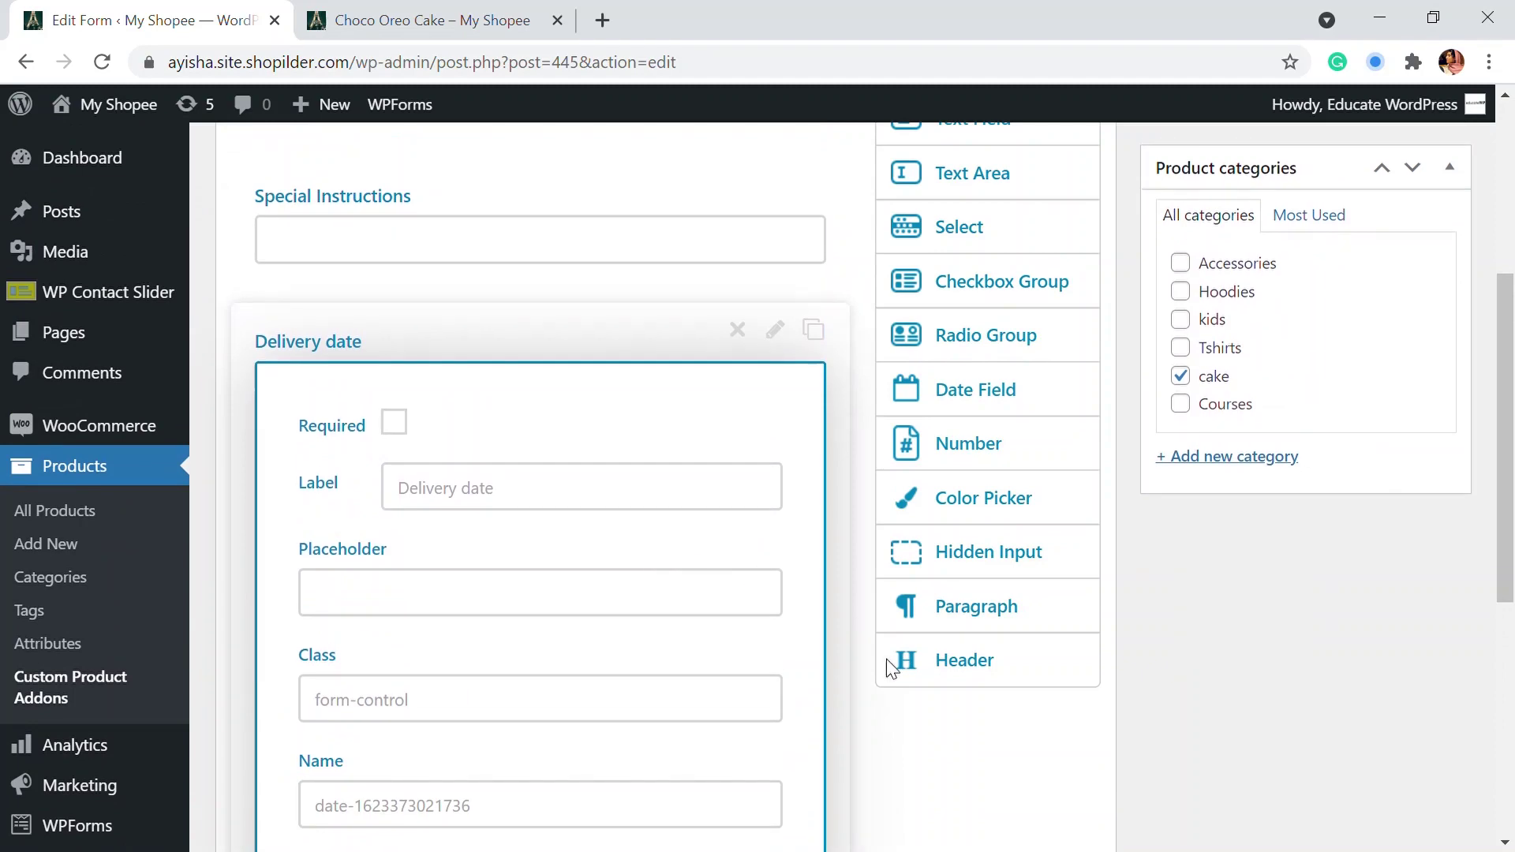
{"action": "scroll", "coordinate": [905, 471], "scroll_direction": "down", "scroll_amount": 5}
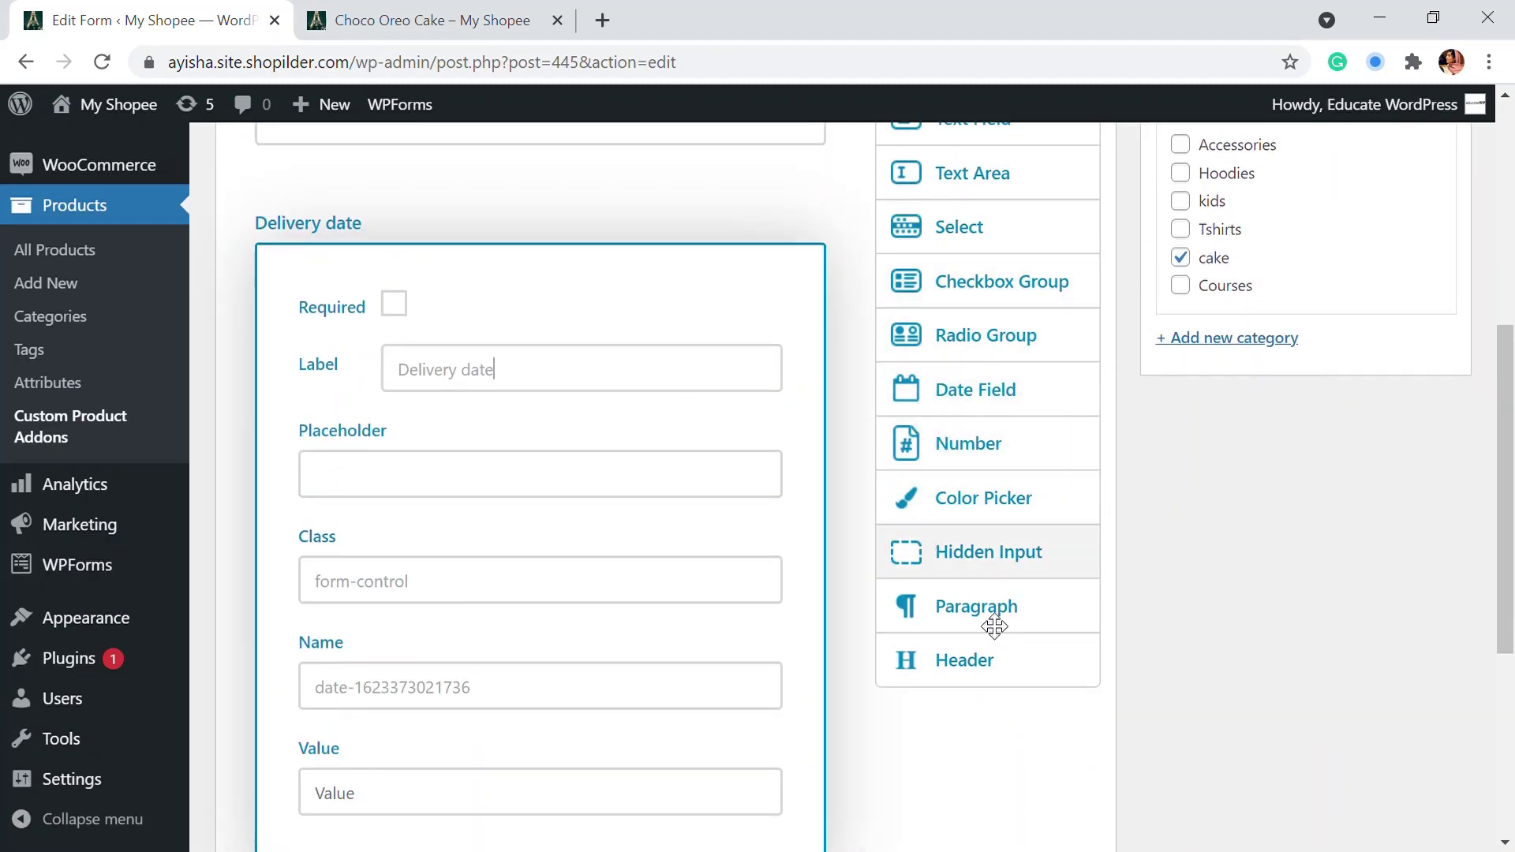
{"action": "scroll", "coordinate": [1017, 616], "scroll_direction": "up", "scroll_amount": 6}
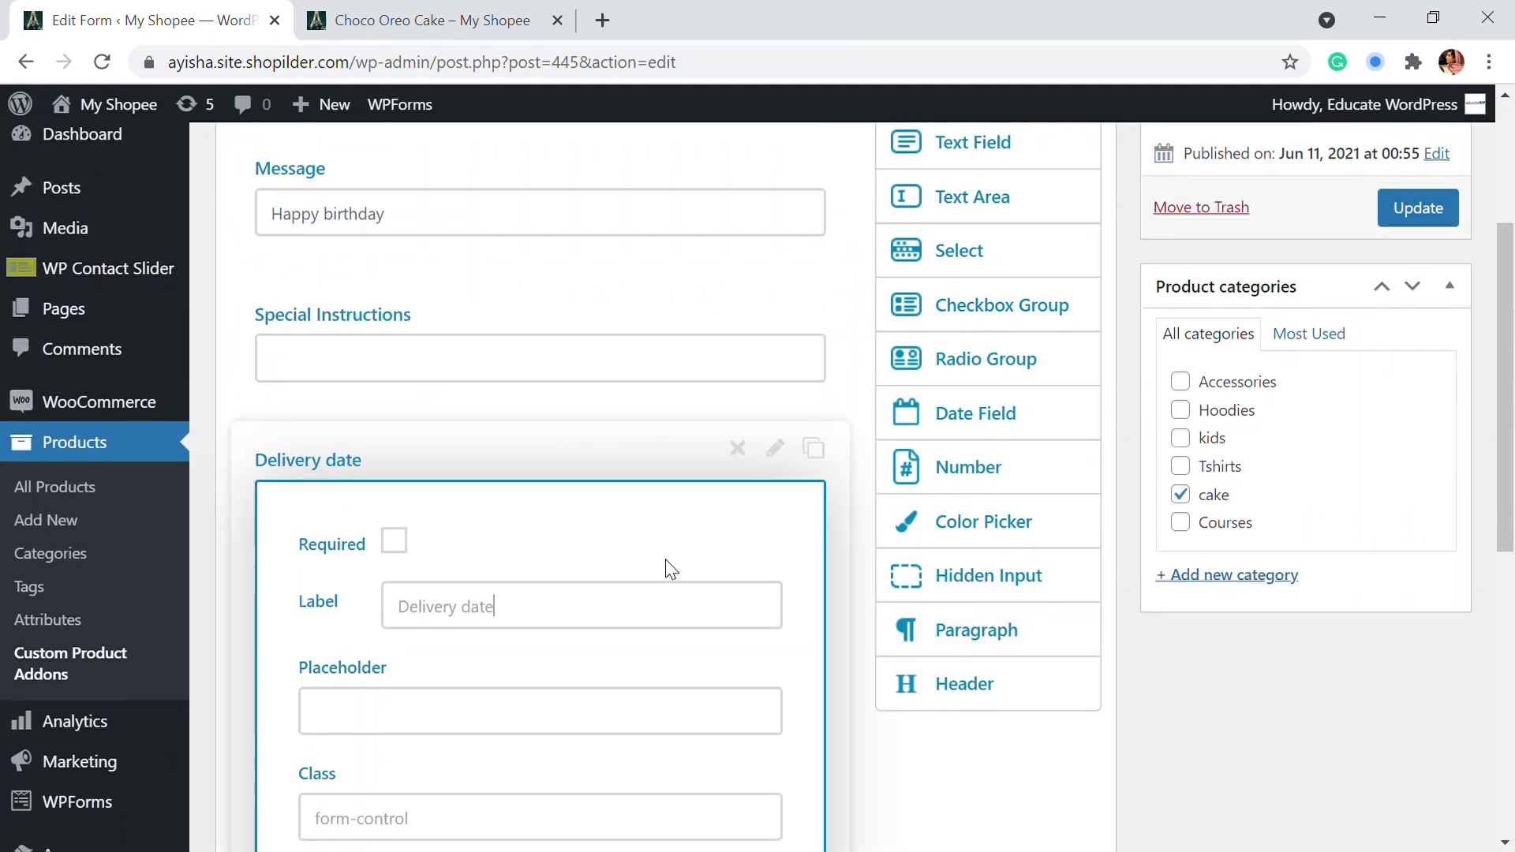
{"action": "scroll", "coordinate": [1232, 498], "scroll_direction": "down", "scroll_amount": 3}
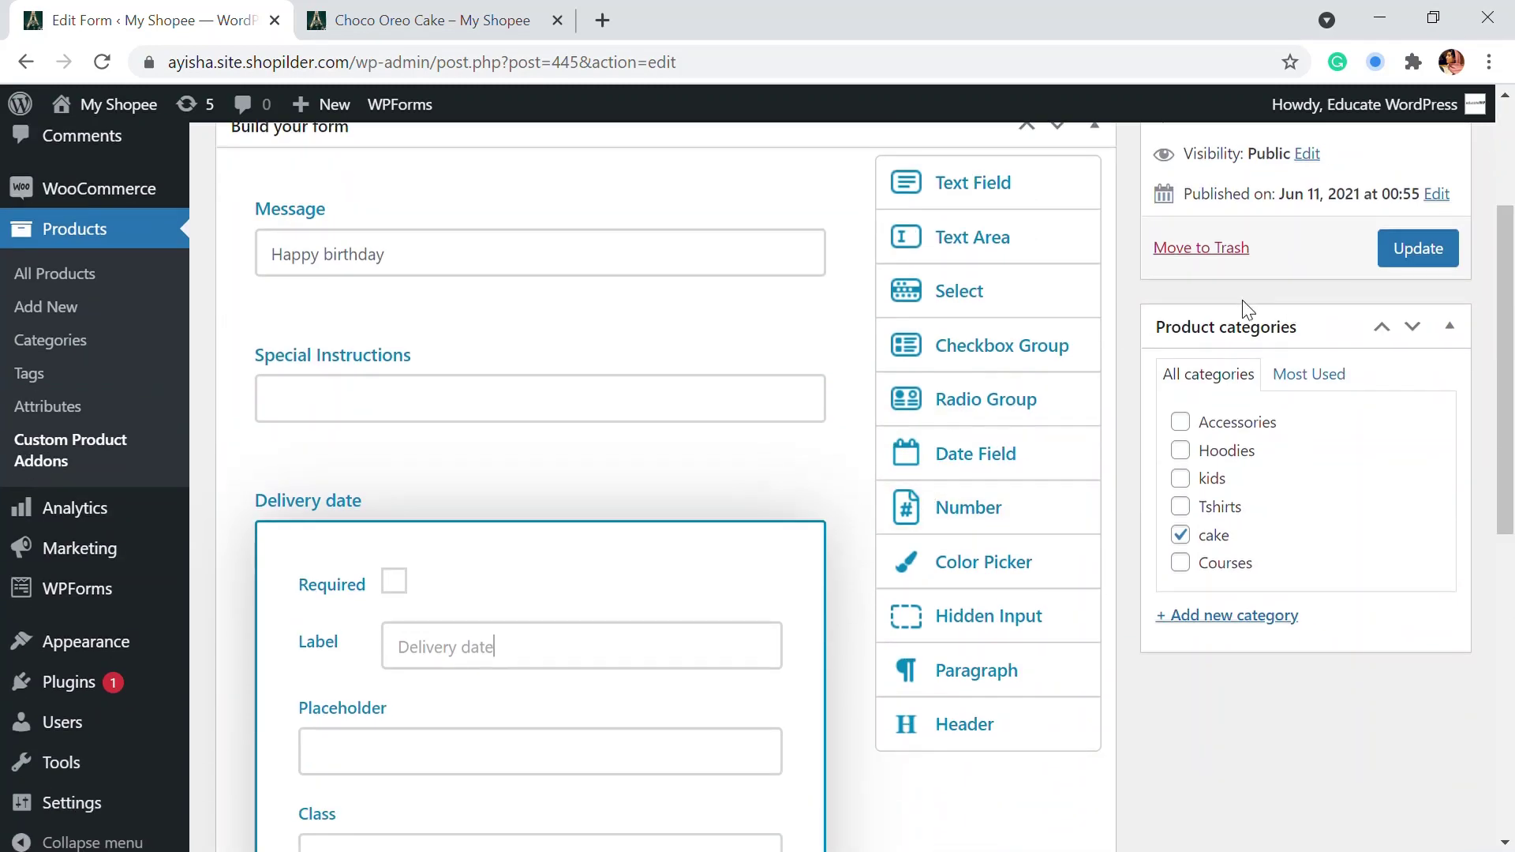
{"action": "scroll", "coordinate": [1221, 362], "scroll_direction": "up", "scroll_amount": 1}
{"action": "scroll", "coordinate": [1222, 362], "scroll_direction": "up", "scroll_amount": 1}
{"action": "left_click", "coordinate": [1413, 377]}
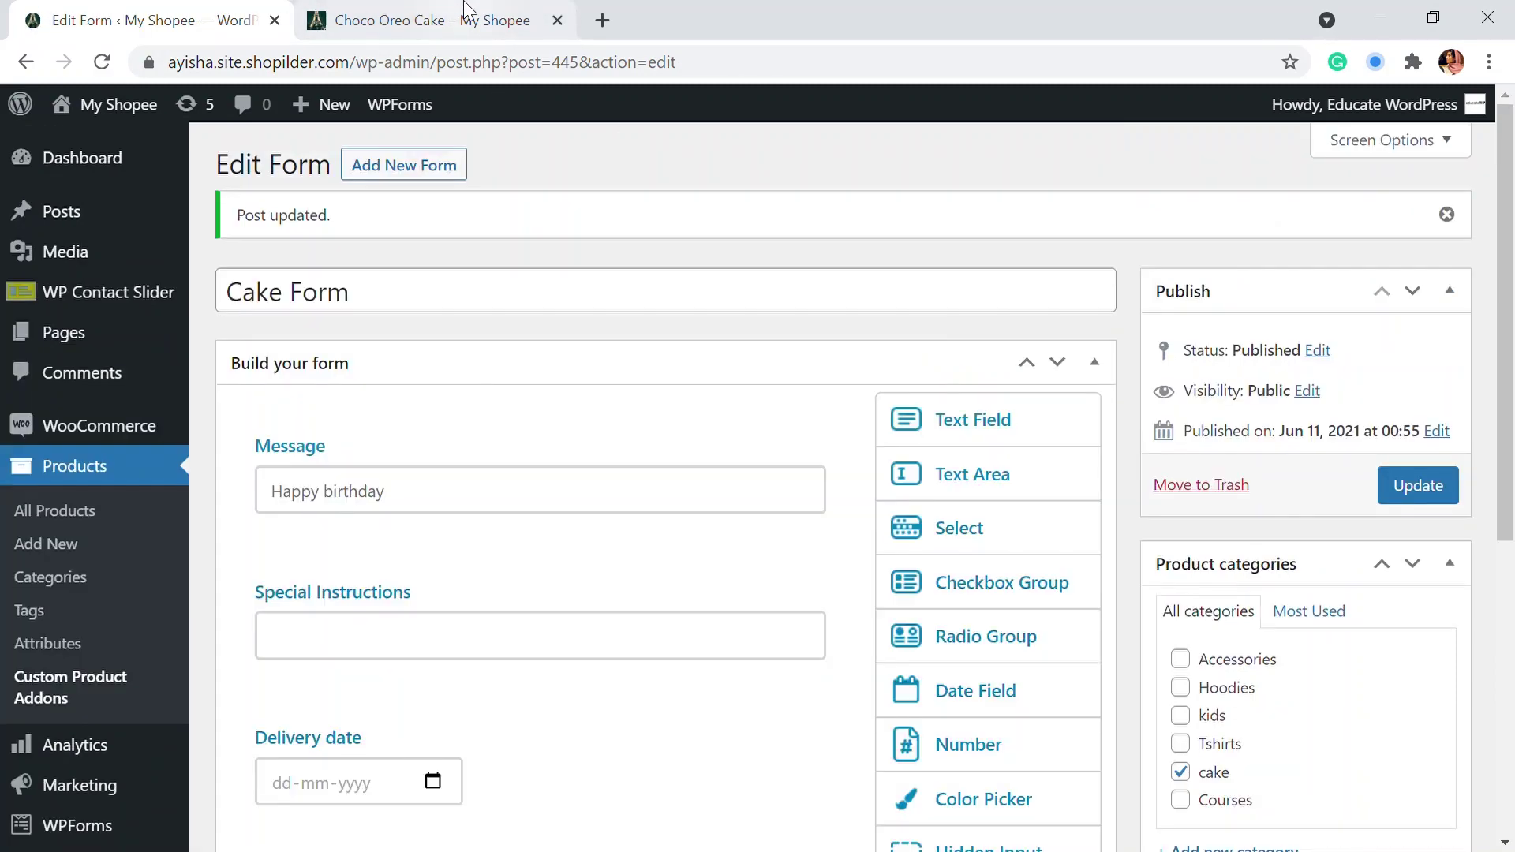
Reload the Choco Oreo Cake product page to show the new add-on fields.
{"action": "left_click", "coordinate": [466, 11]}
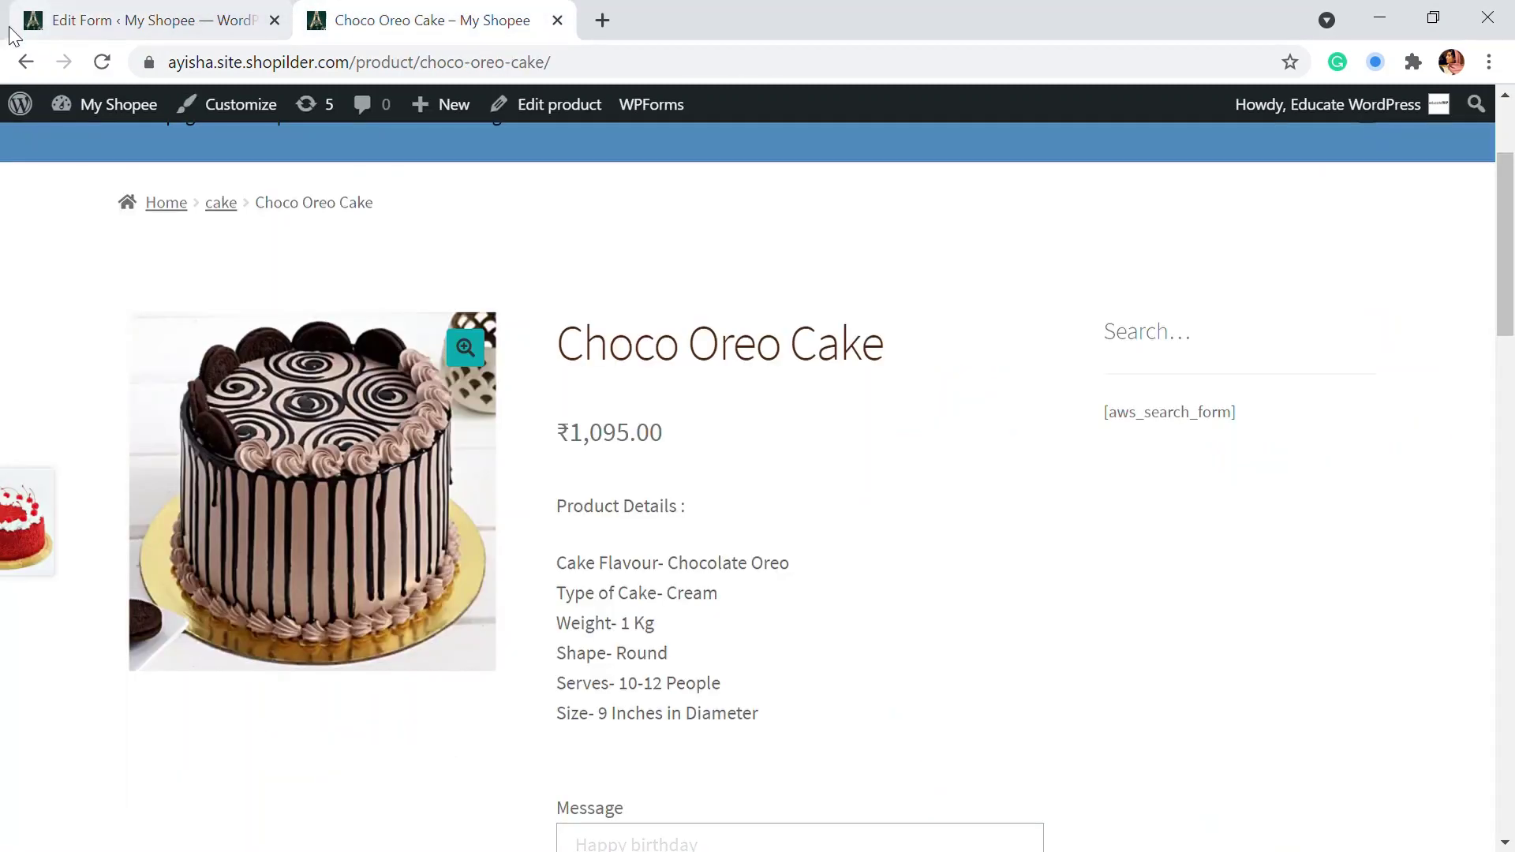
{"action": "left_click", "coordinate": [99, 62]}
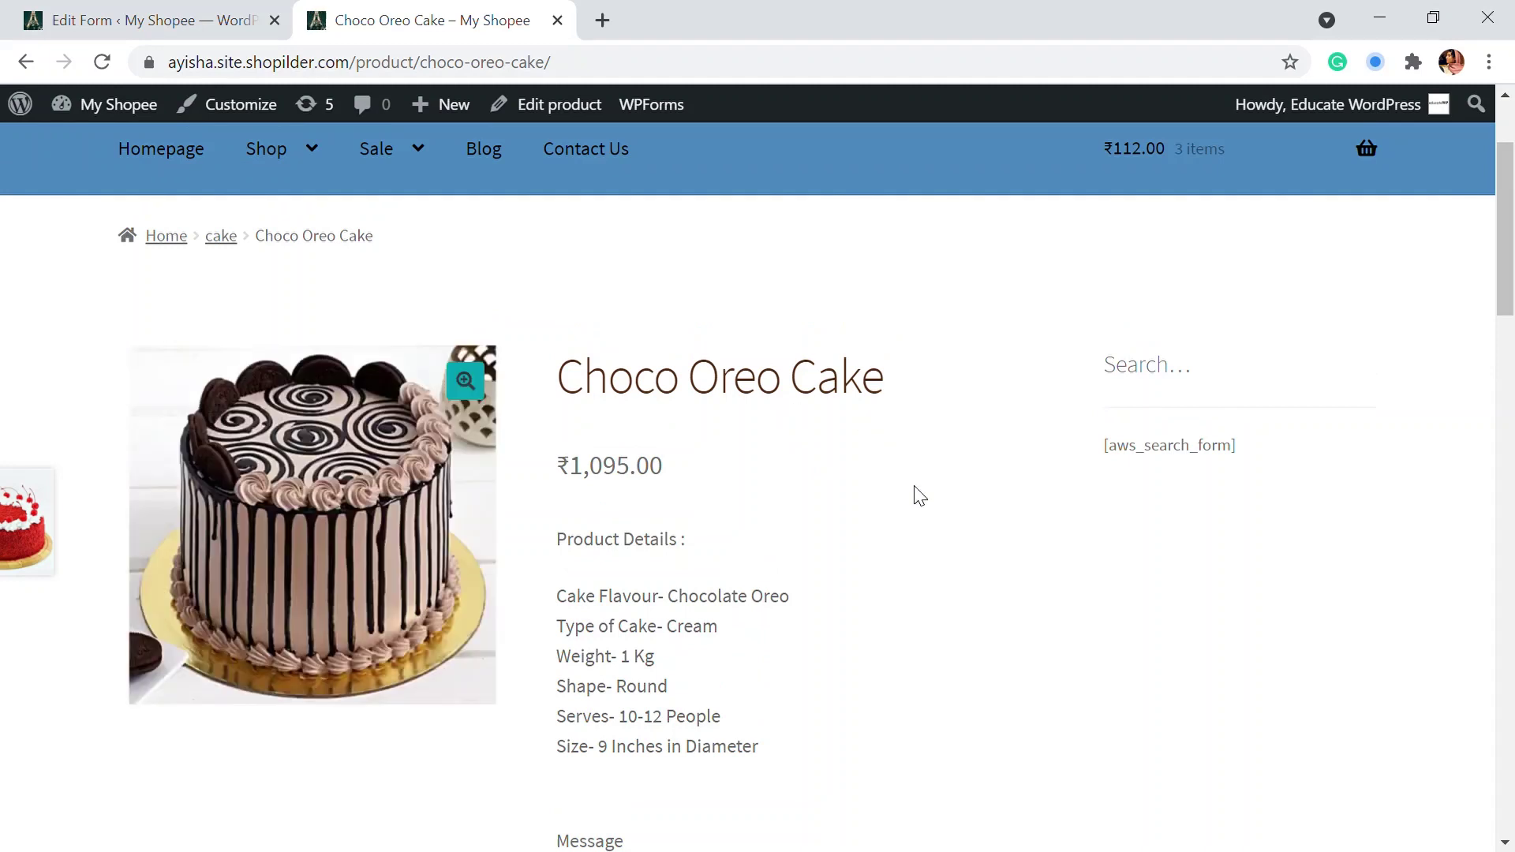
{"action": "scroll", "coordinate": [916, 501], "scroll_direction": "down", "scroll_amount": 4}
{"action": "scroll", "coordinate": [917, 510], "scroll_direction": "down", "scroll_amount": 1}
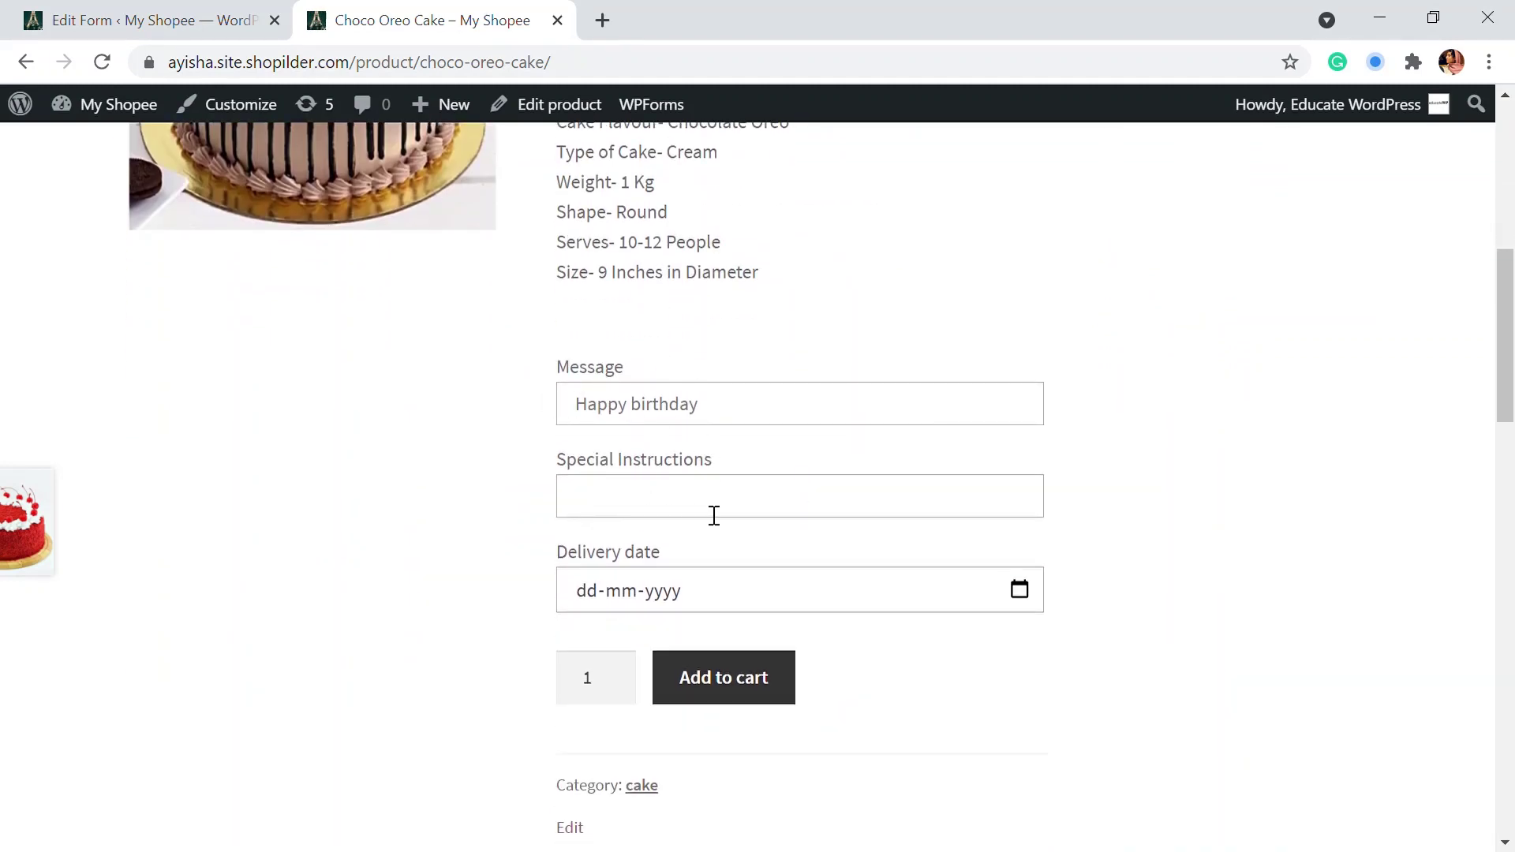
Enter 12-06-2021 as the Delivery date.
{"action": "left_click", "coordinate": [1021, 603]}
{"action": "type", "text": "12062021"}
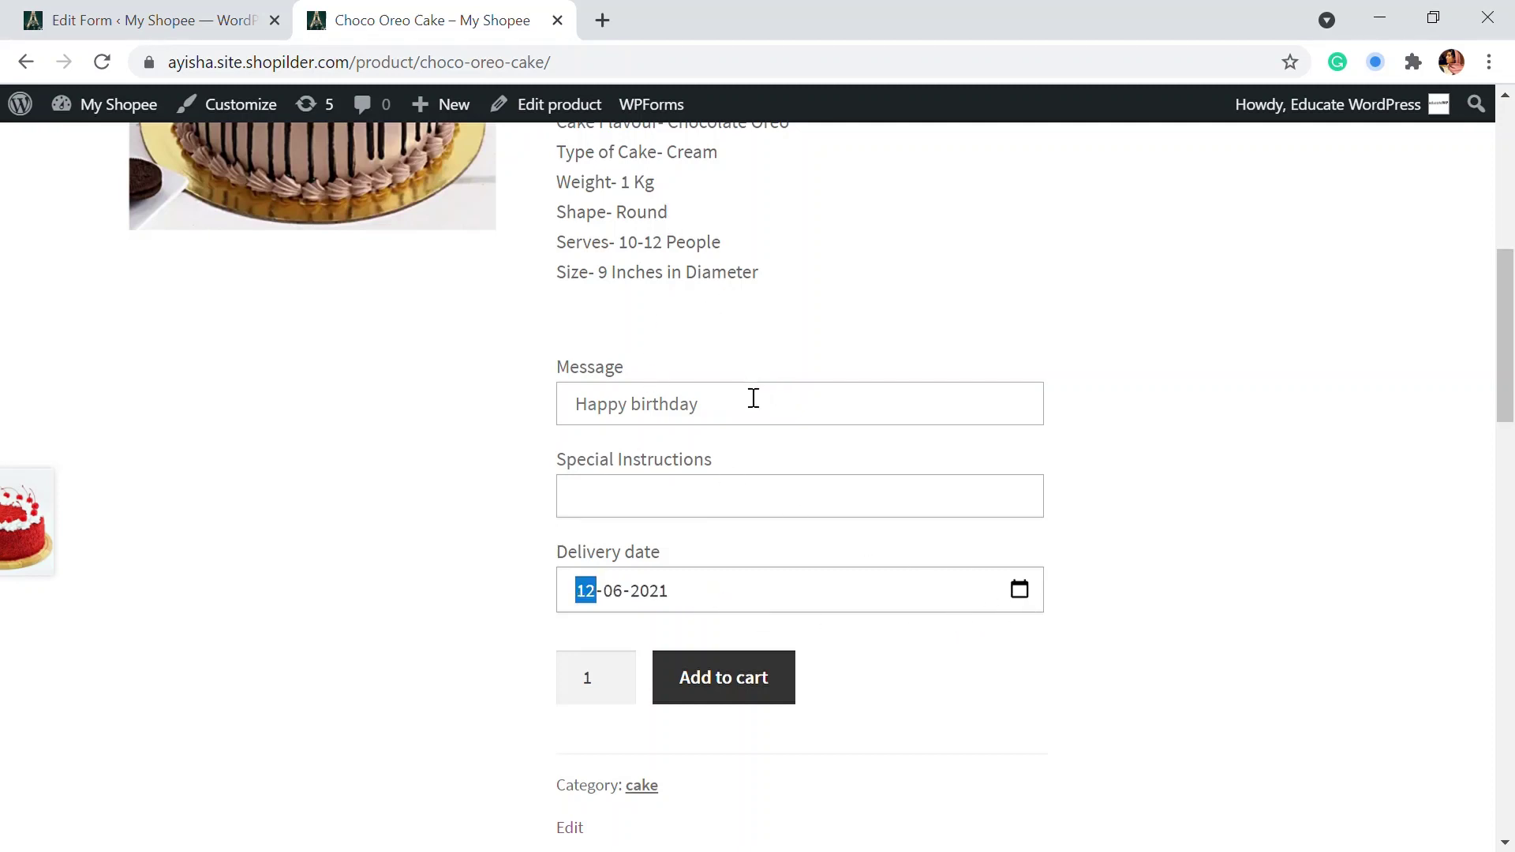
{"action": "scroll", "coordinate": [626, 490], "scroll_direction": "down", "scroll_amount": 3}
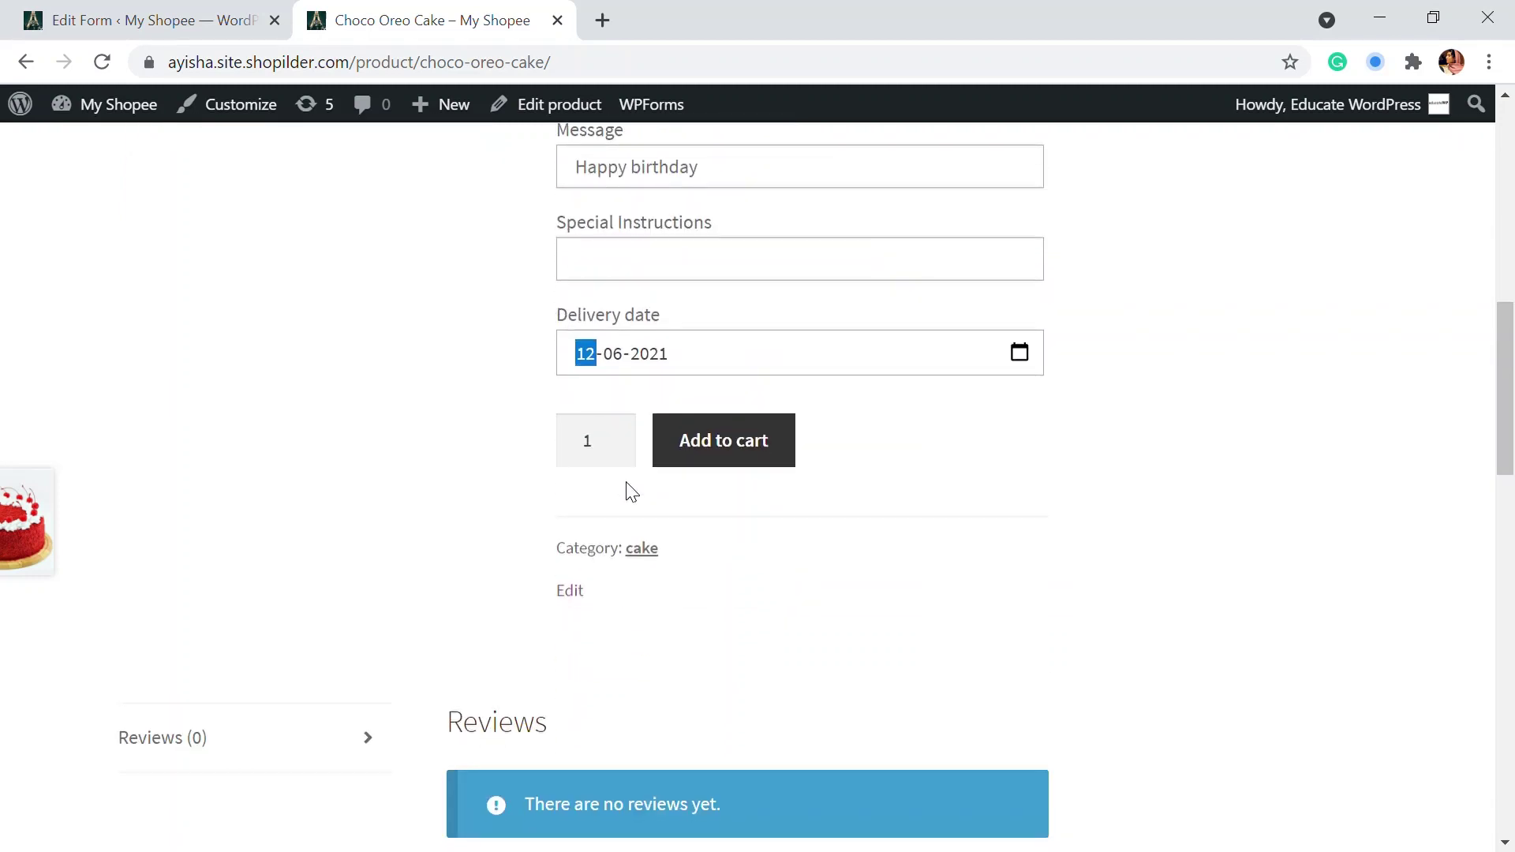
{"action": "scroll", "coordinate": [844, 409], "scroll_direction": "up", "scroll_amount": 5}
{"action": "scroll", "coordinate": [847, 408], "scroll_direction": "down", "scroll_amount": 3}
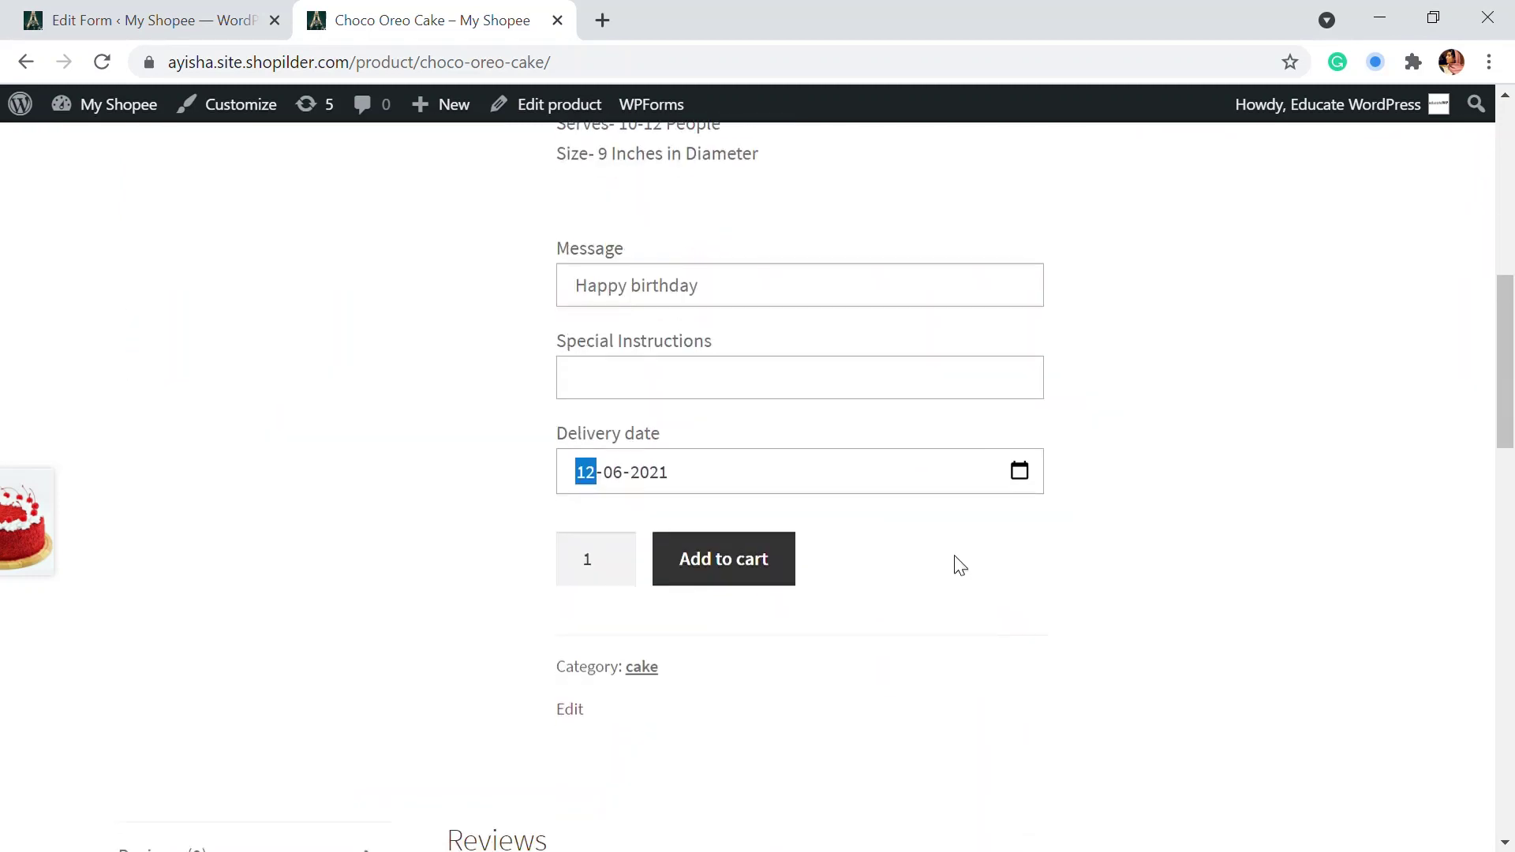
{"action": "scroll", "coordinate": [957, 565], "scroll_direction": "up", "scroll_amount": 3}
Enter 'No egggs' as Special Instructions and add the cake to the cart.
{"action": "left_click", "coordinate": [625, 632]}
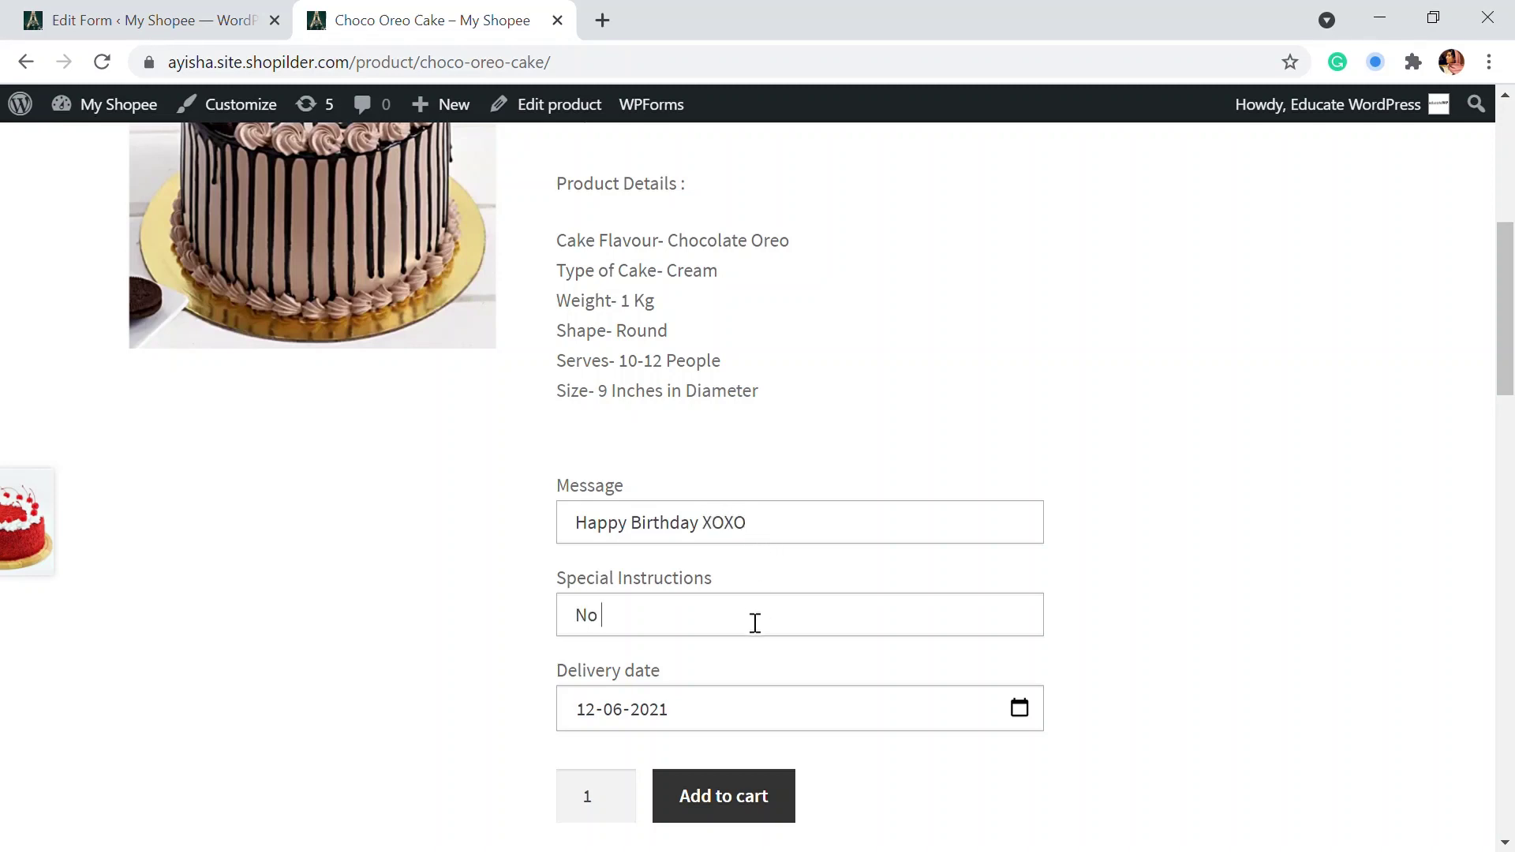
{"action": "type", "text": "egggs"}
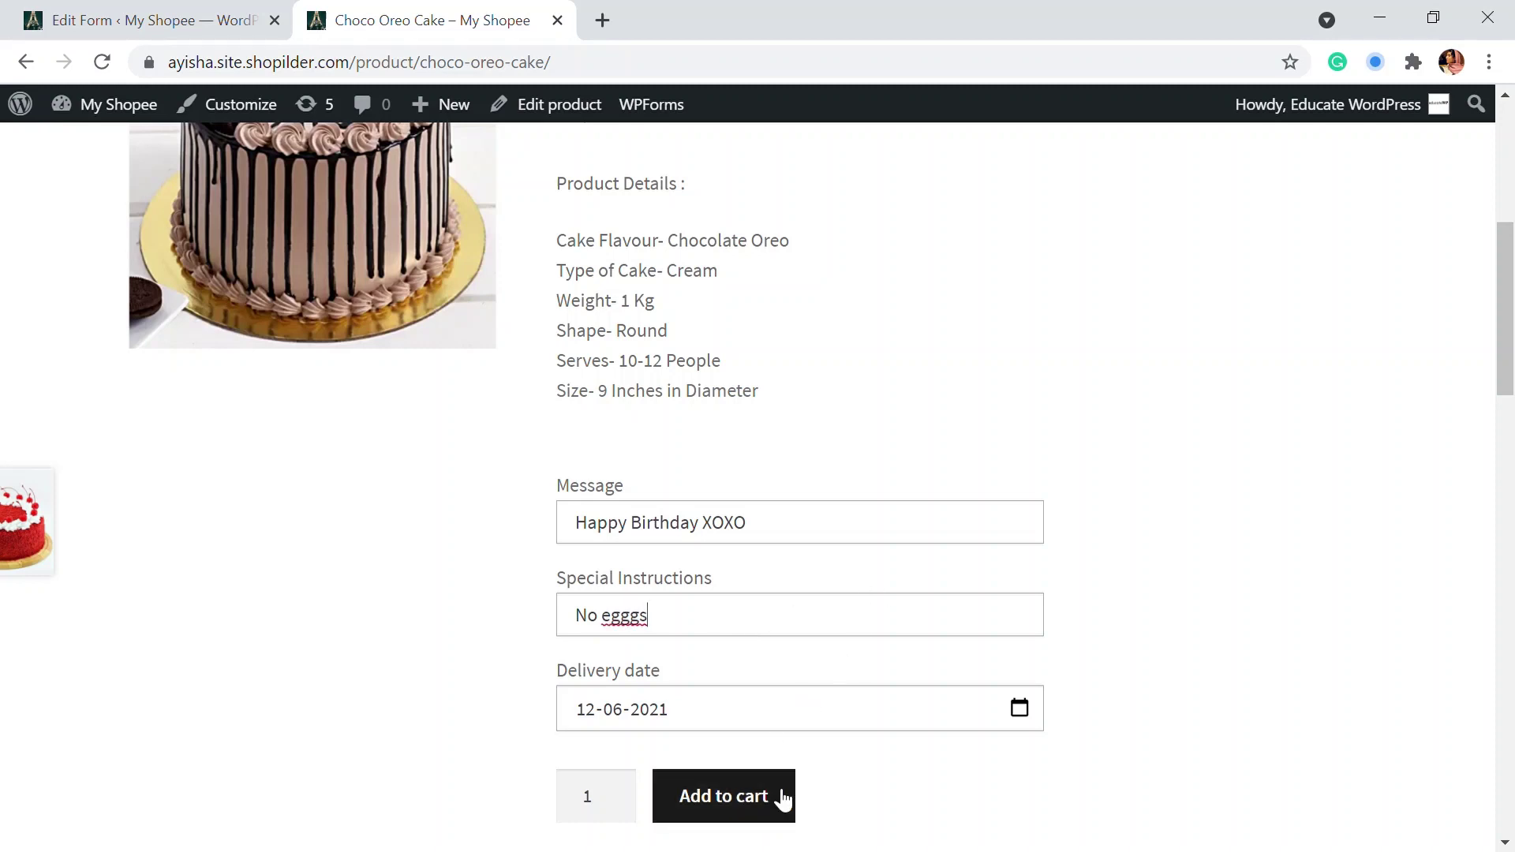
{"action": "left_click", "coordinate": [779, 797]}
Go to the cart for checkout, then return to the Cake Form editor.
{"action": "scroll", "coordinate": [821, 653], "scroll_direction": "down", "scroll_amount": 1}
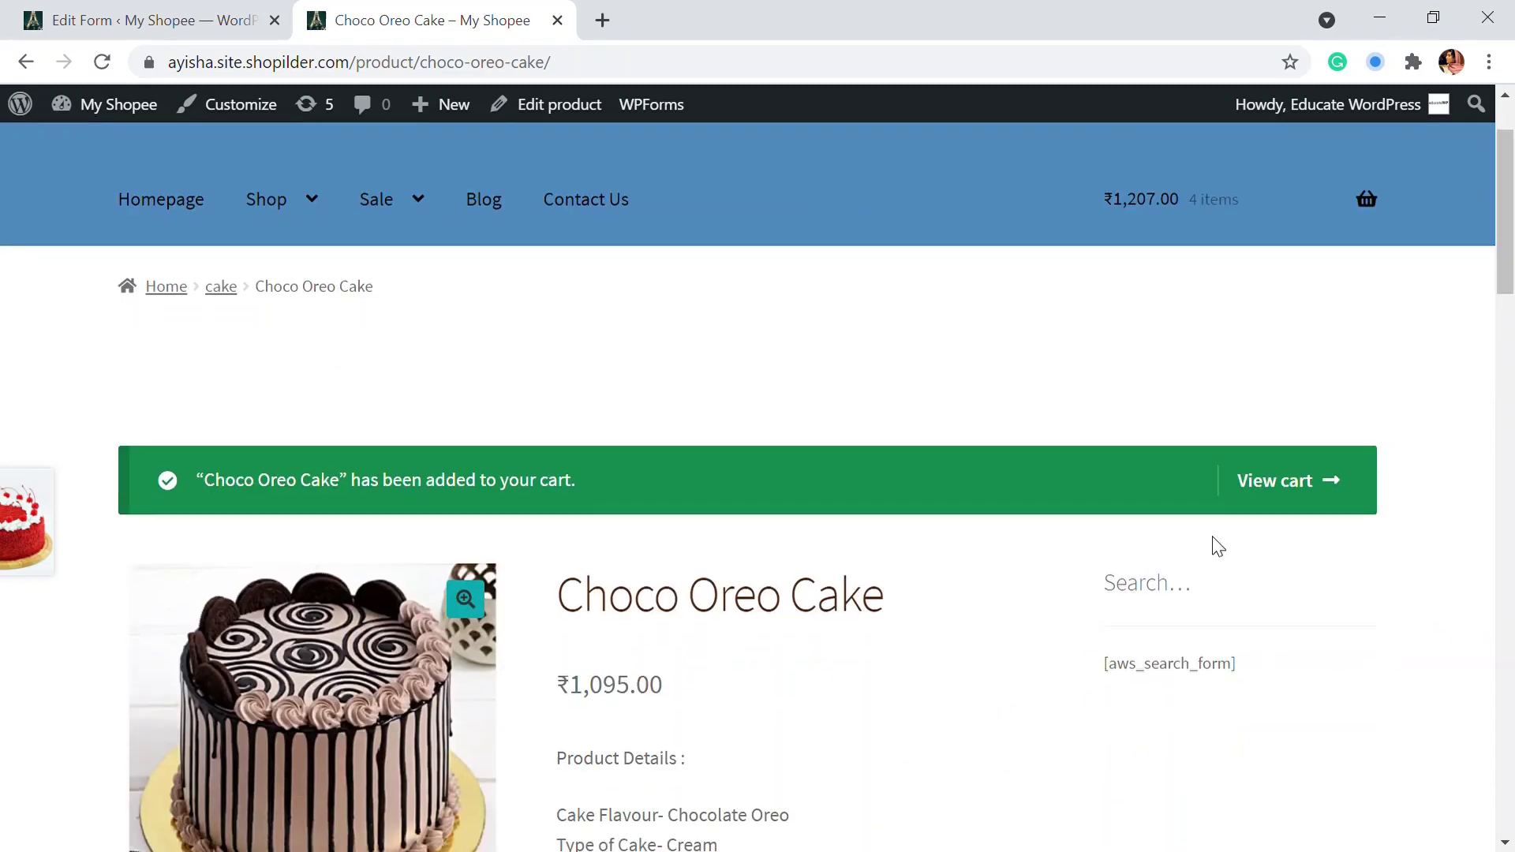
{"action": "left_click", "coordinate": [1270, 489]}
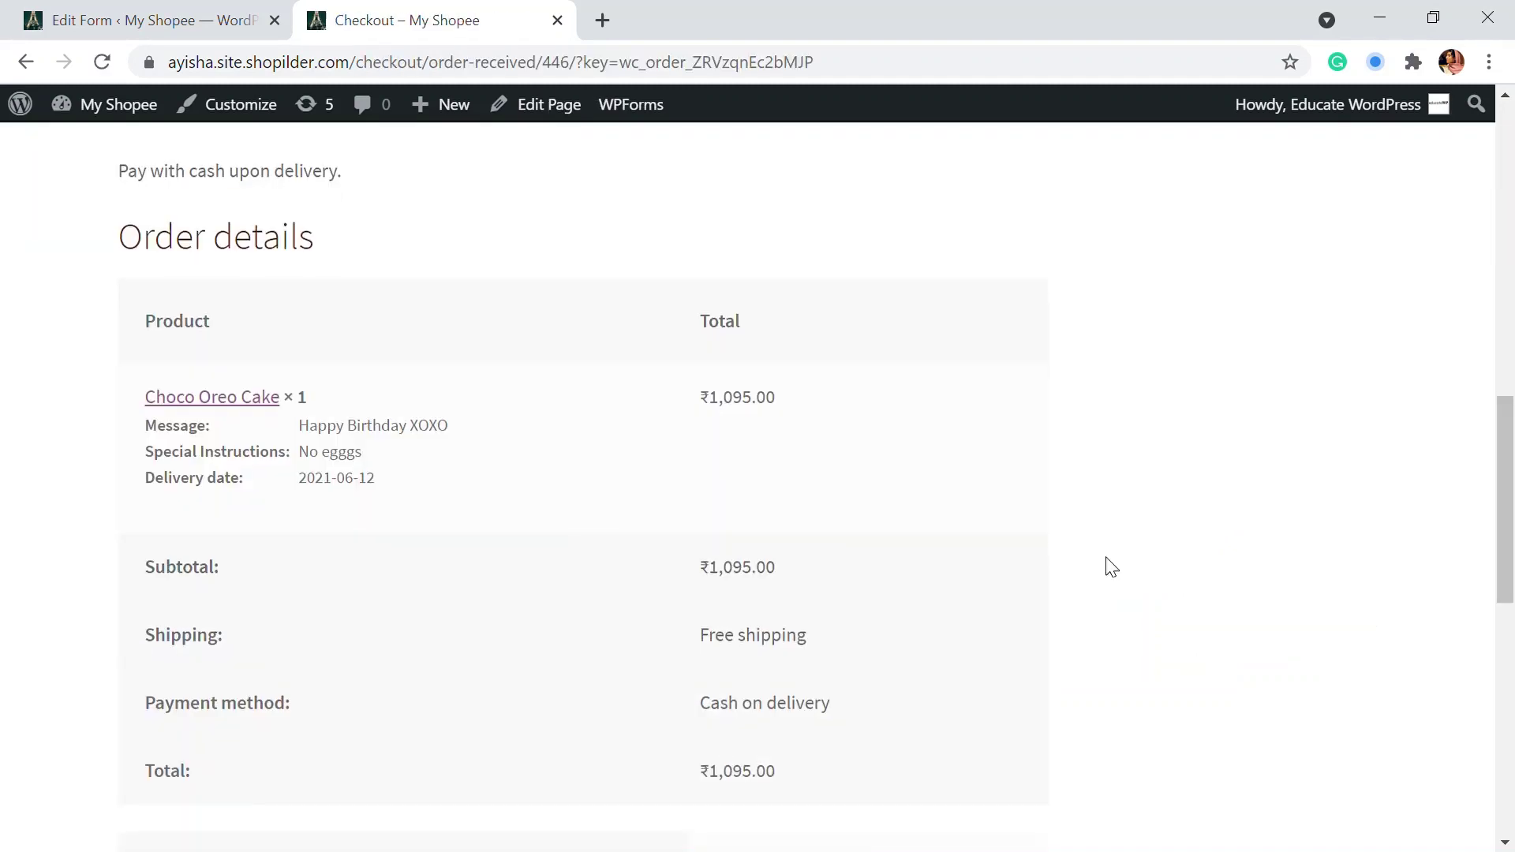
{"action": "scroll", "coordinate": [1108, 565], "scroll_direction": "down", "scroll_amount": 2}
{"action": "scroll", "coordinate": [1105, 565], "scroll_direction": "up", "scroll_amount": 2}
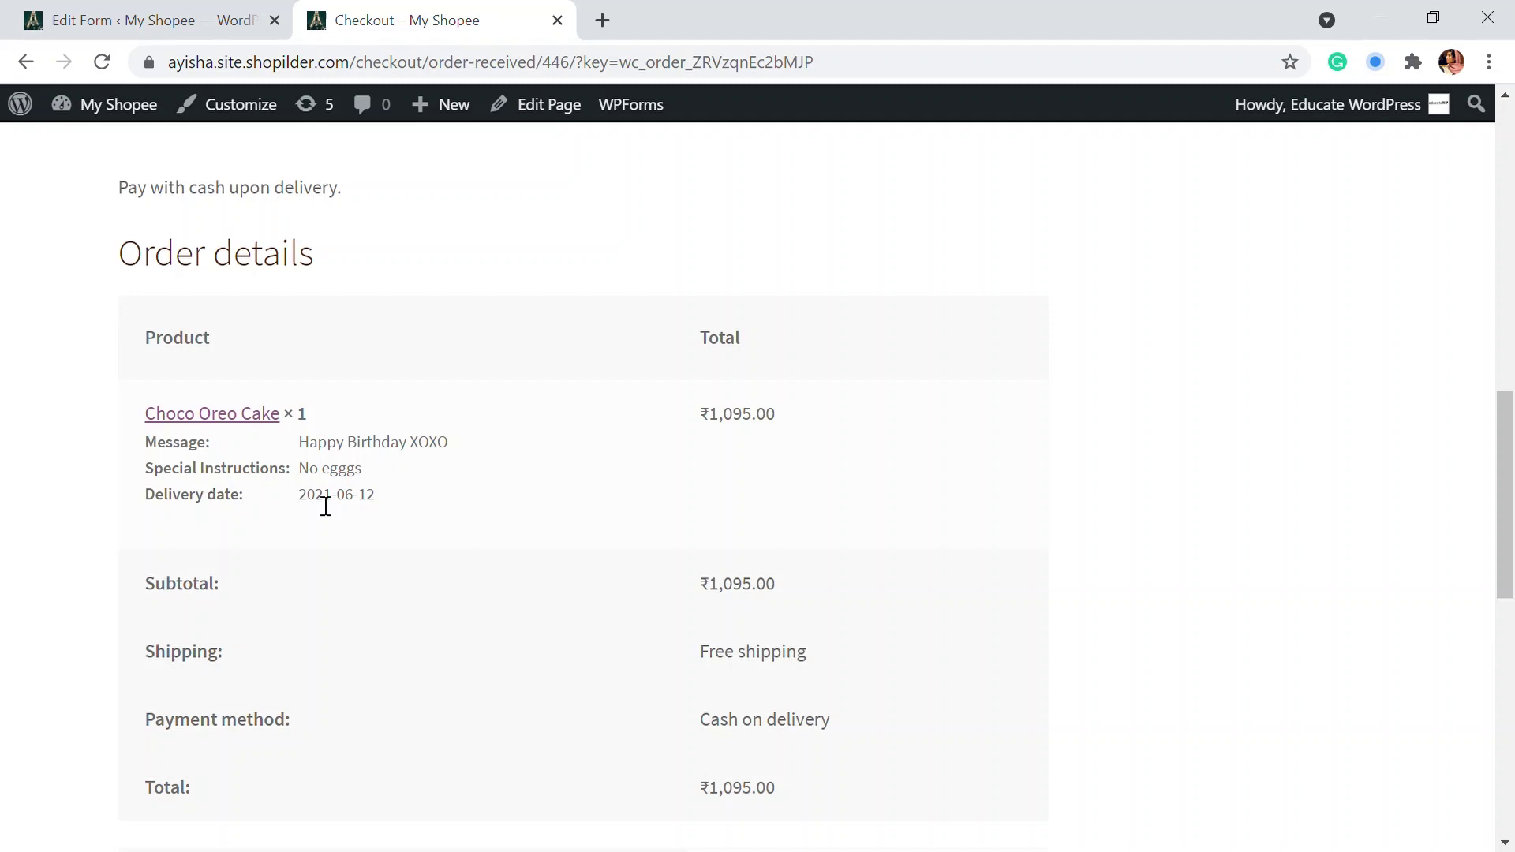
{"action": "left_click", "coordinate": [151, 22]}
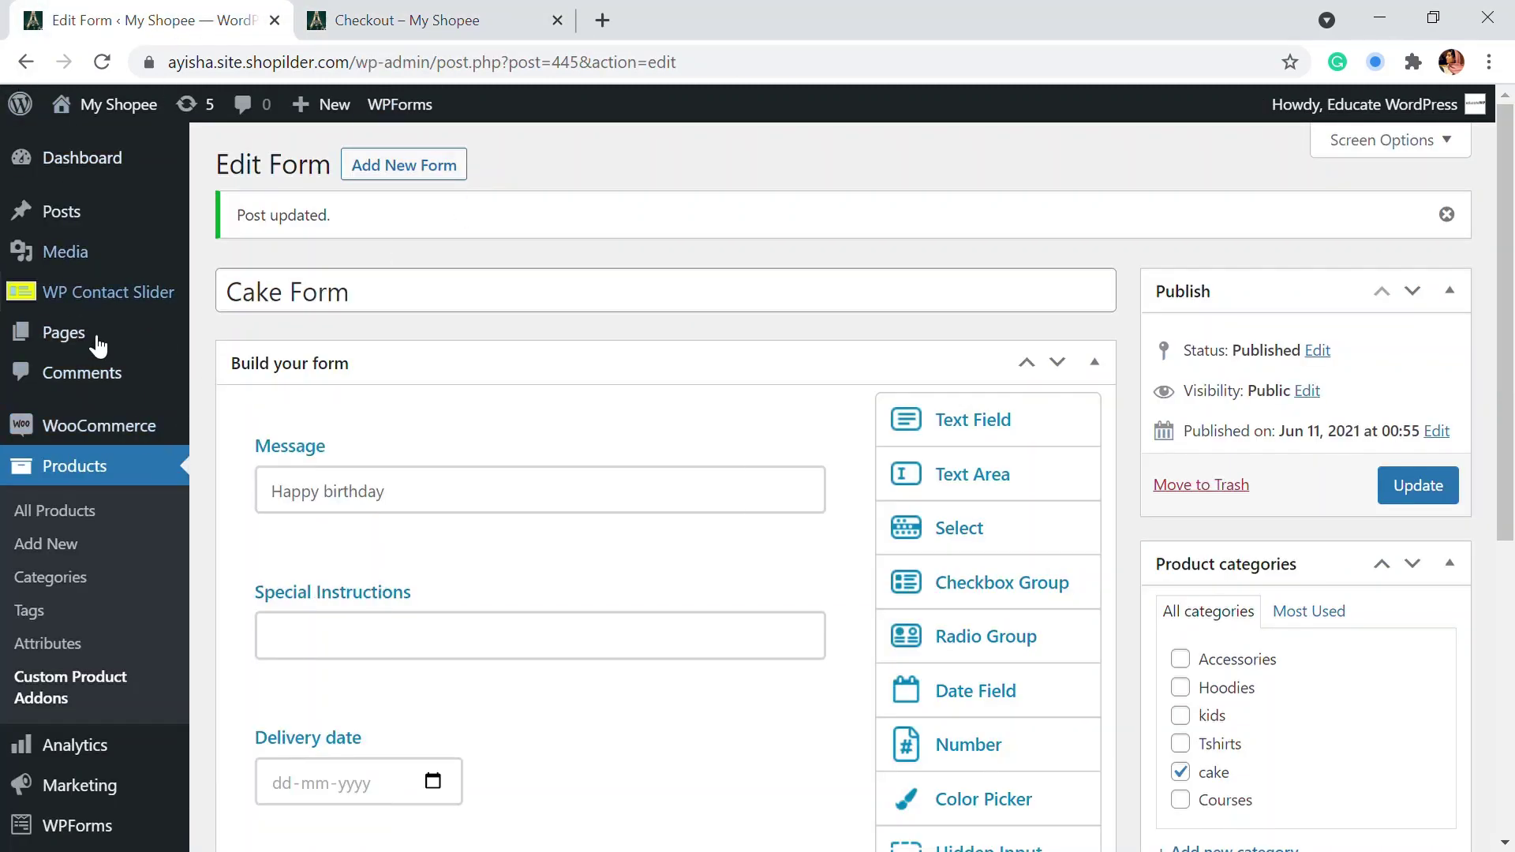
Open the newest Processing order (₹1,095.00) from WooCommerce Orders to view its details.
{"action": "scroll", "coordinate": [135, 534], "scroll_direction": "down", "scroll_amount": 1}
{"action": "mouse_move", "coordinate": [118, 307]}
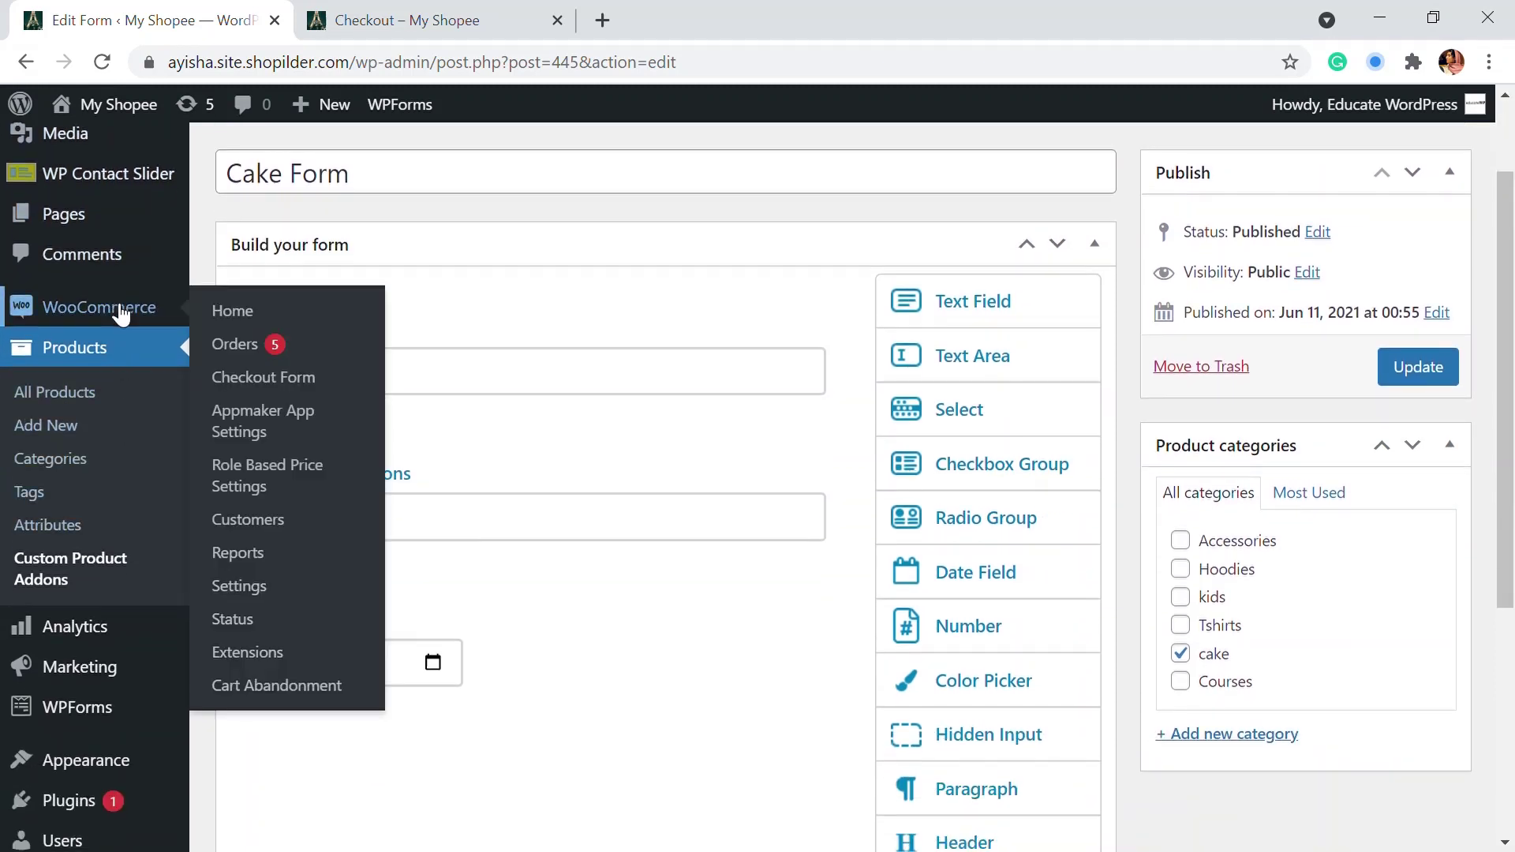
{"action": "left_click", "coordinate": [257, 346]}
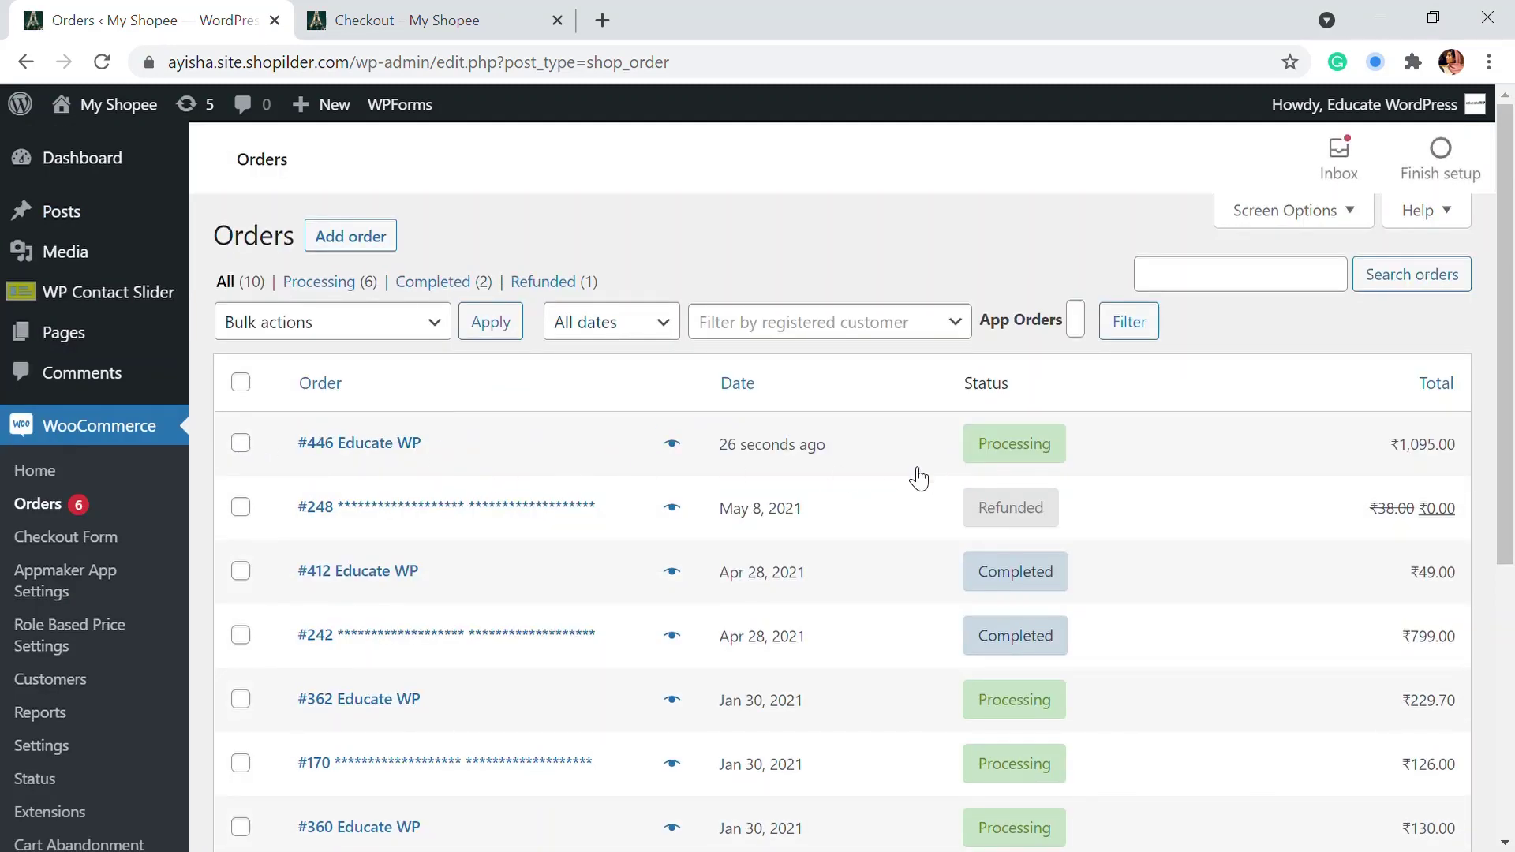
{"action": "left_click", "coordinate": [304, 444]}
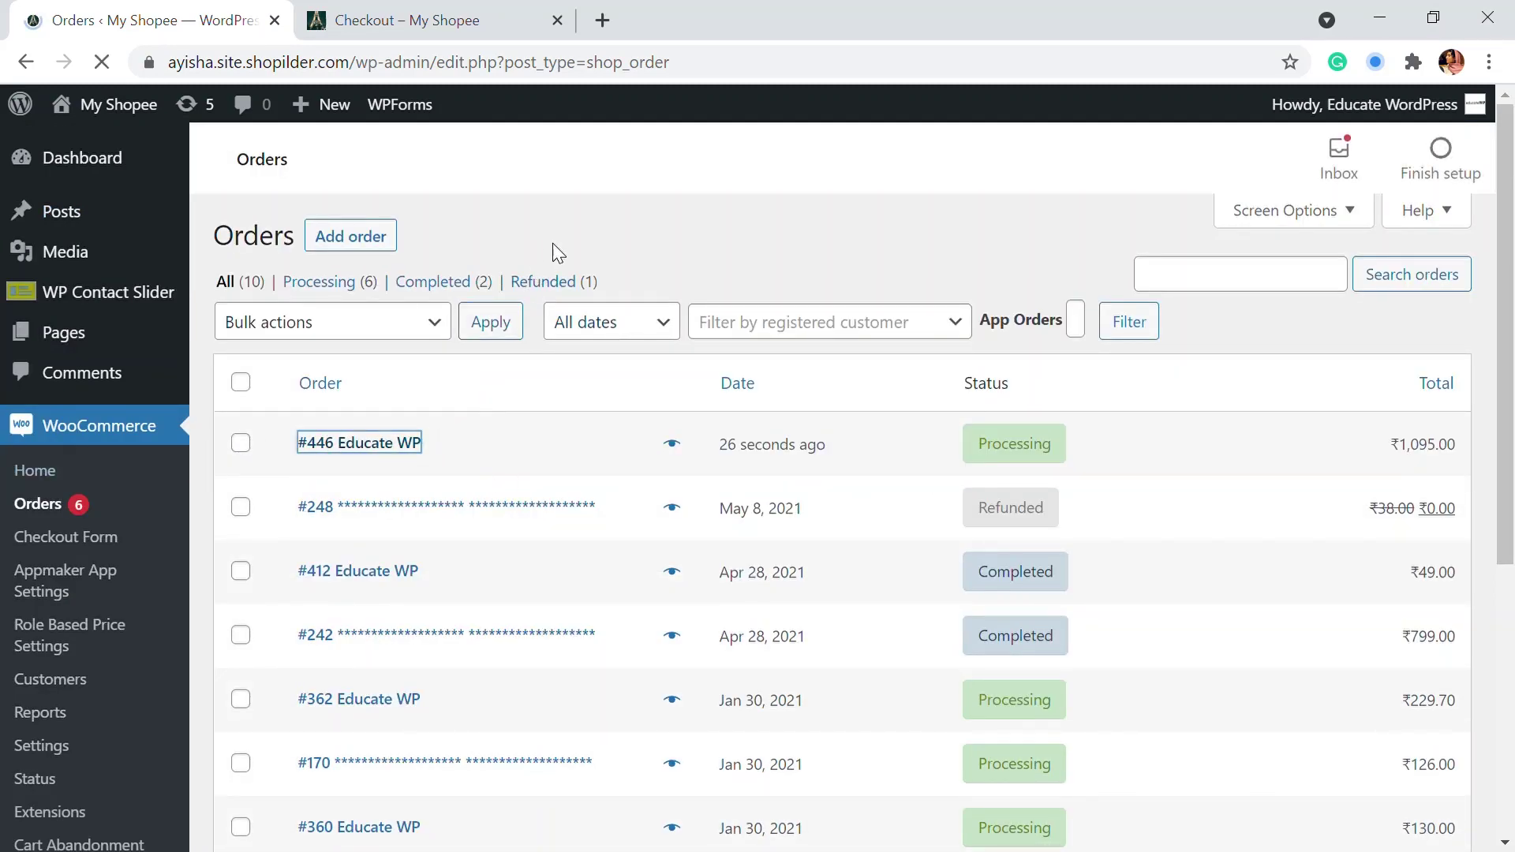
{"action": "scroll", "coordinate": [575, 379], "scroll_direction": "down", "scroll_amount": 3}
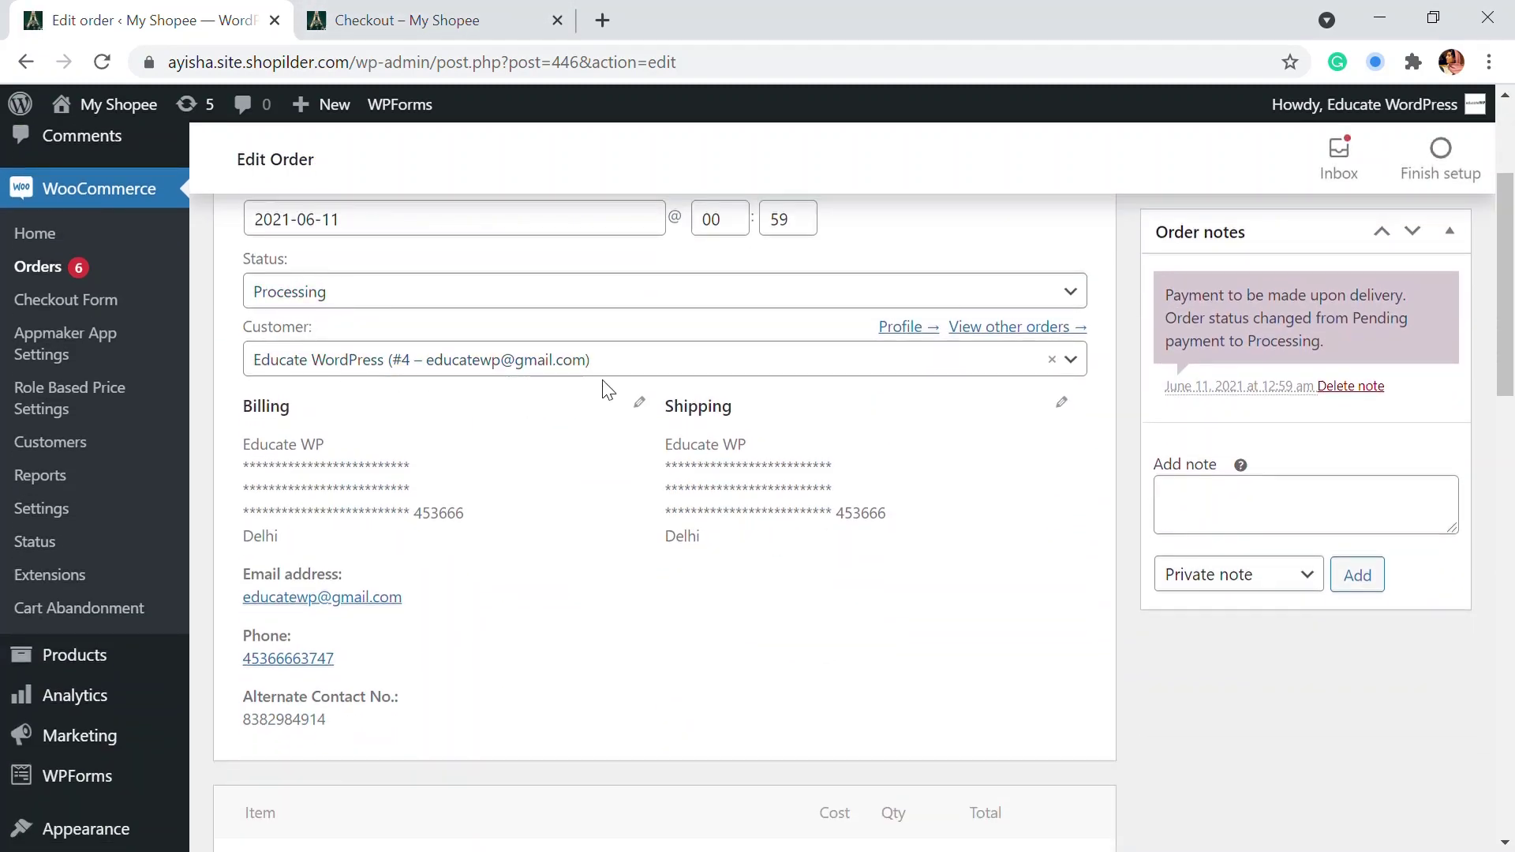
{"action": "scroll", "coordinate": [780, 450], "scroll_direction": "up", "scroll_amount": 1}
{"action": "scroll", "coordinate": [780, 450], "scroll_direction": "down", "scroll_amount": 8}
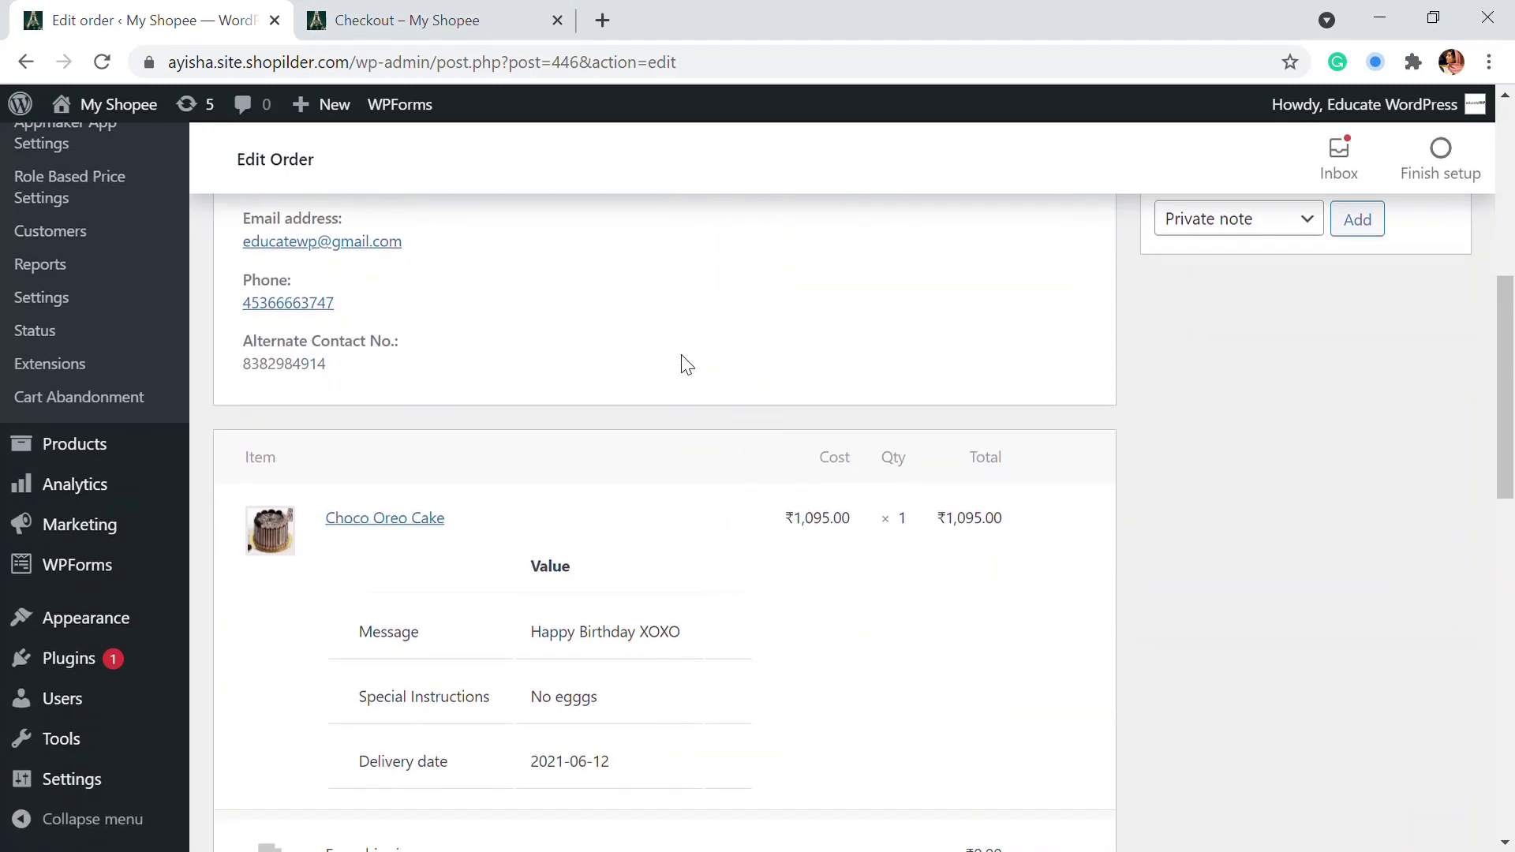
{"action": "scroll", "coordinate": [401, 298], "scroll_direction": "up", "scroll_amount": 2}
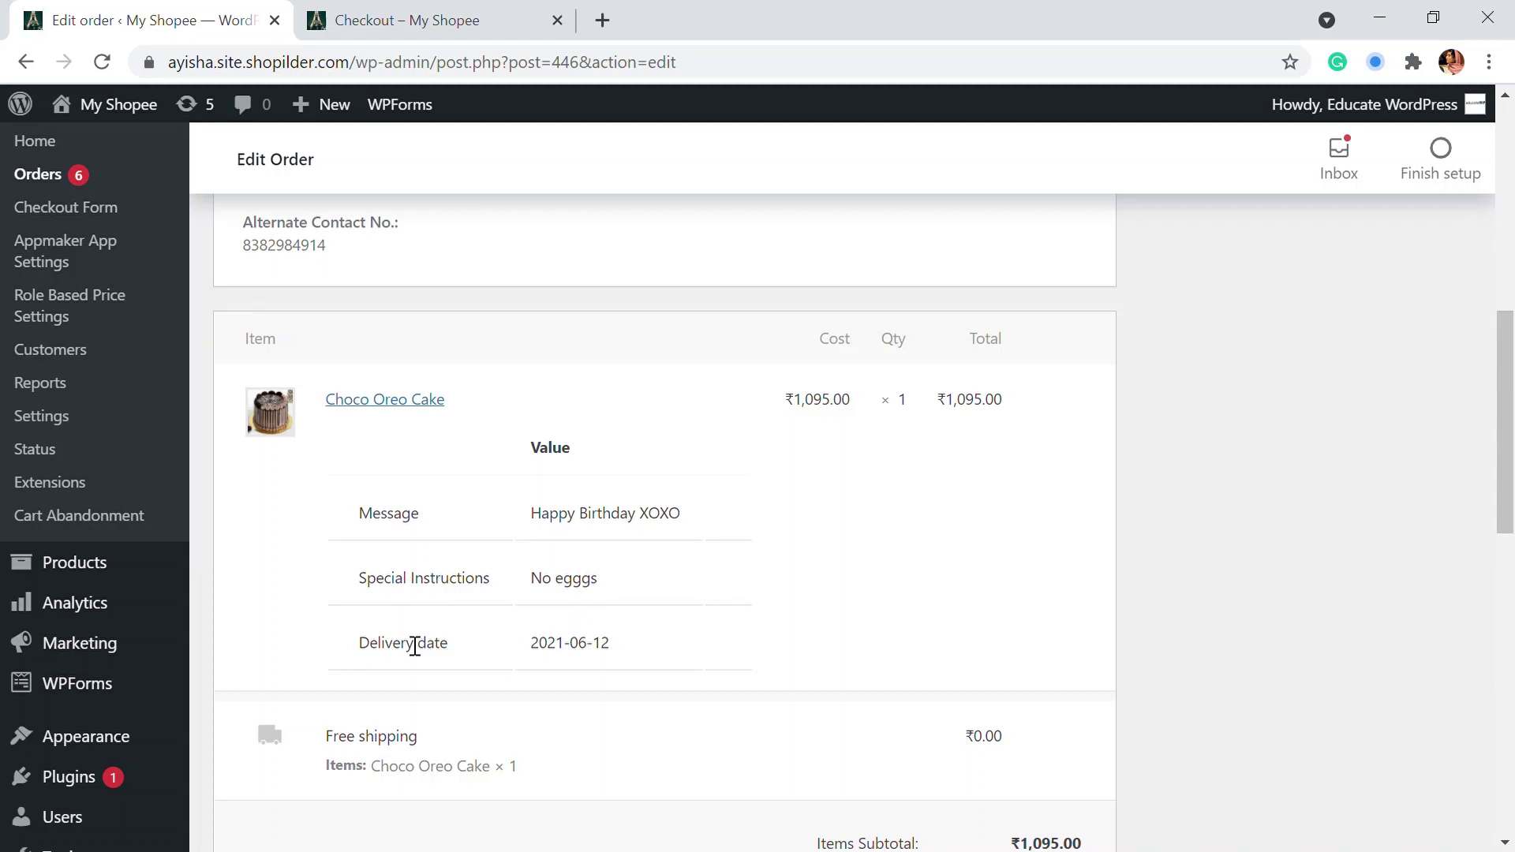
{"action": "scroll", "coordinate": [584, 653], "scroll_direction": "down", "scroll_amount": 2}
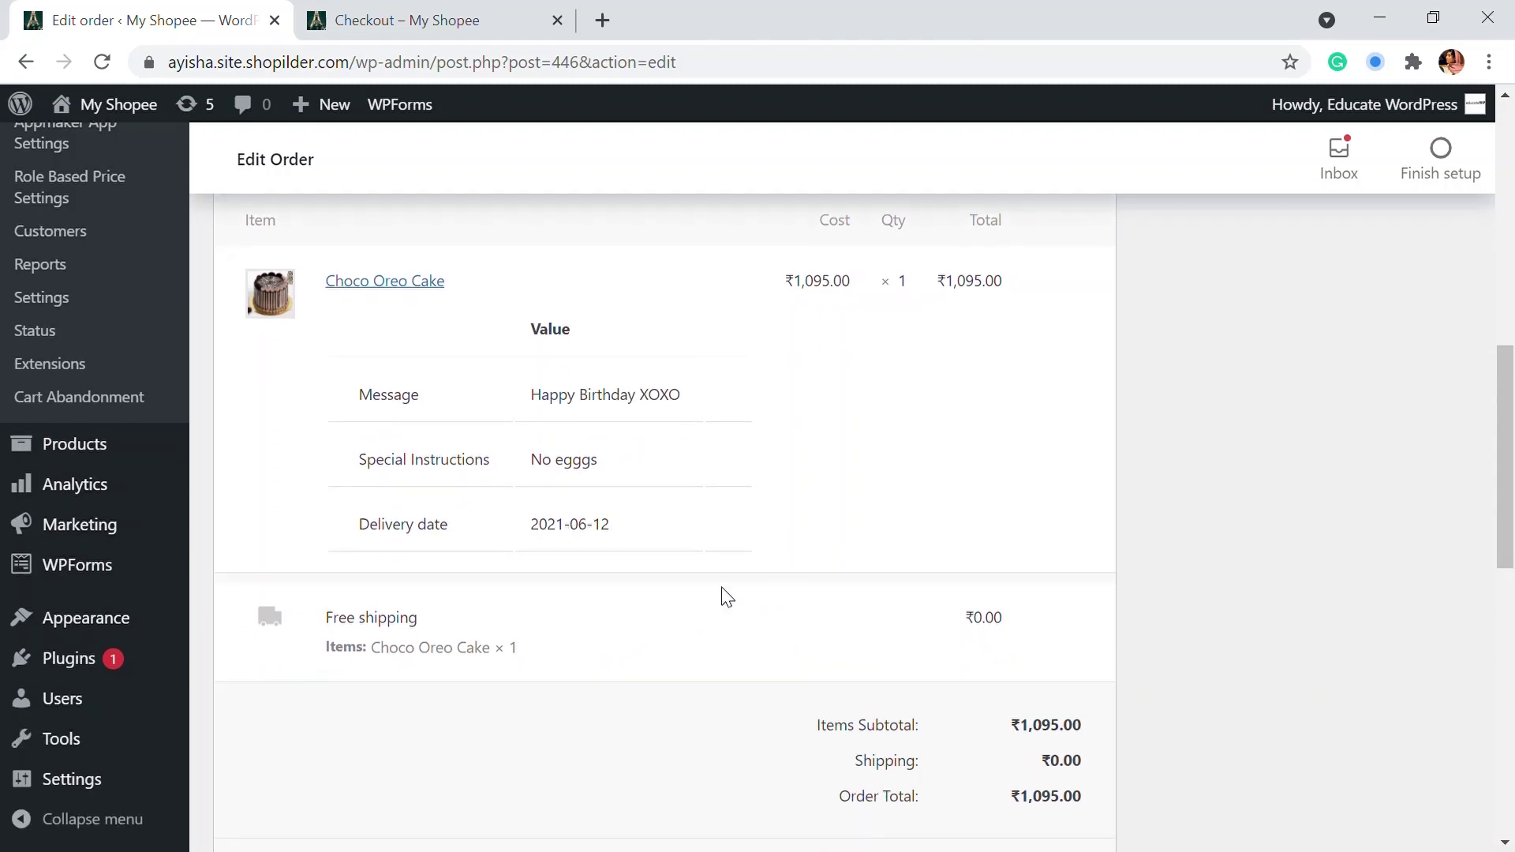
{"action": "scroll", "coordinate": [488, 332], "scroll_direction": "up", "scroll_amount": 2}
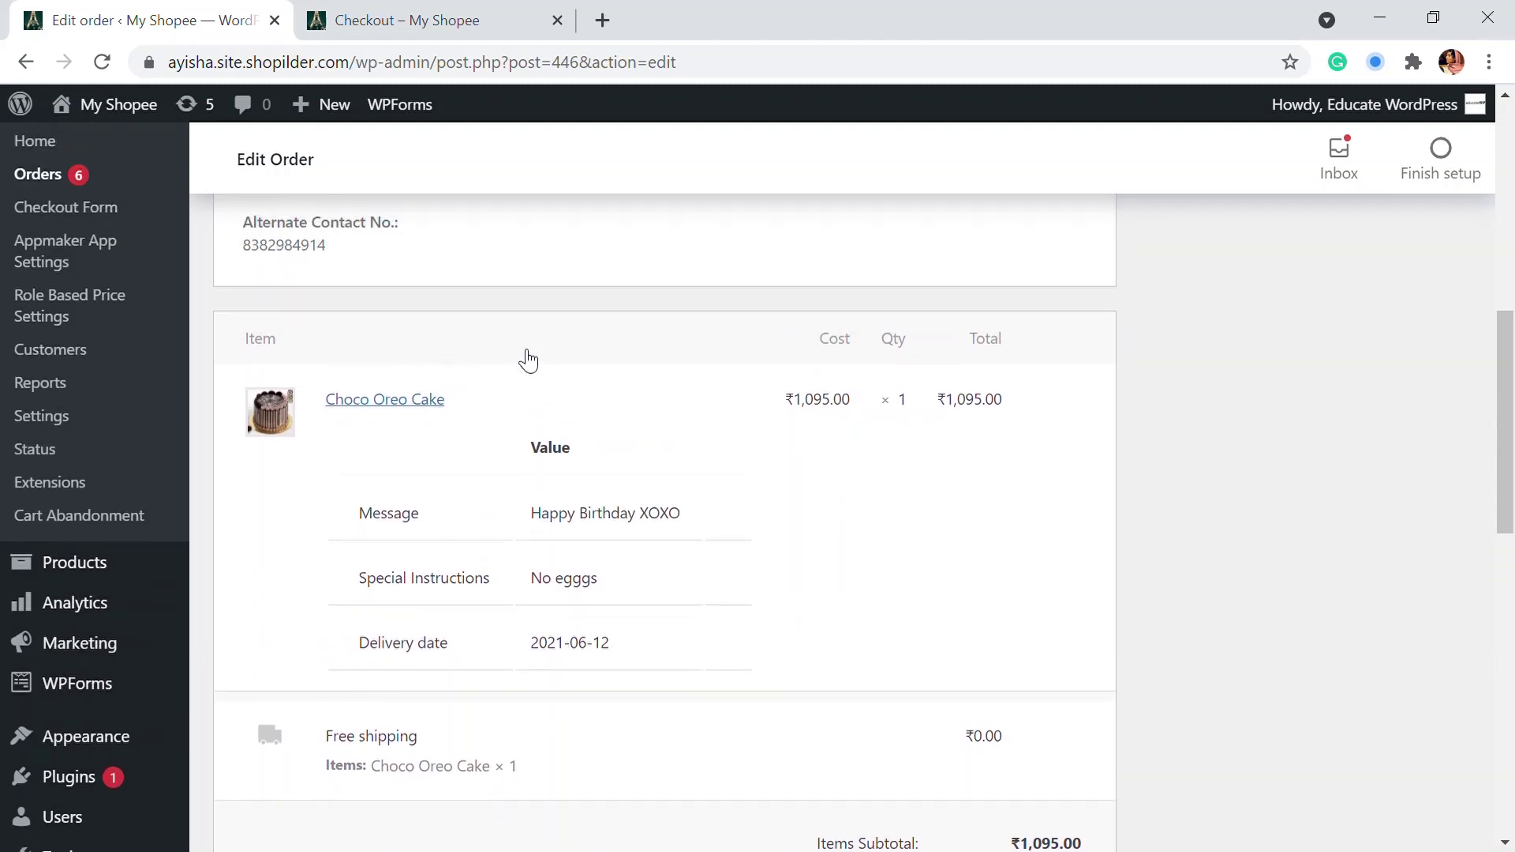